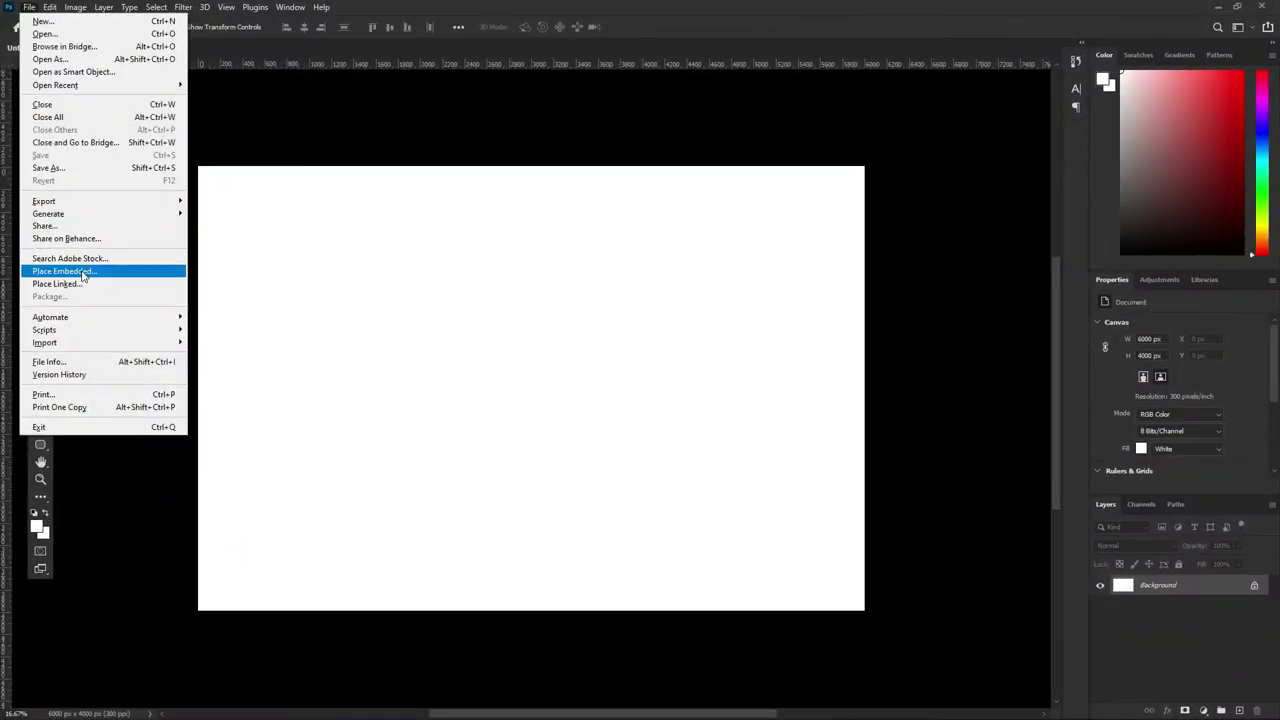
- Embed the night bus-stop photo, stretch it to 6000 px wide to fill the canvas, and centre it
left_click(83, 273)
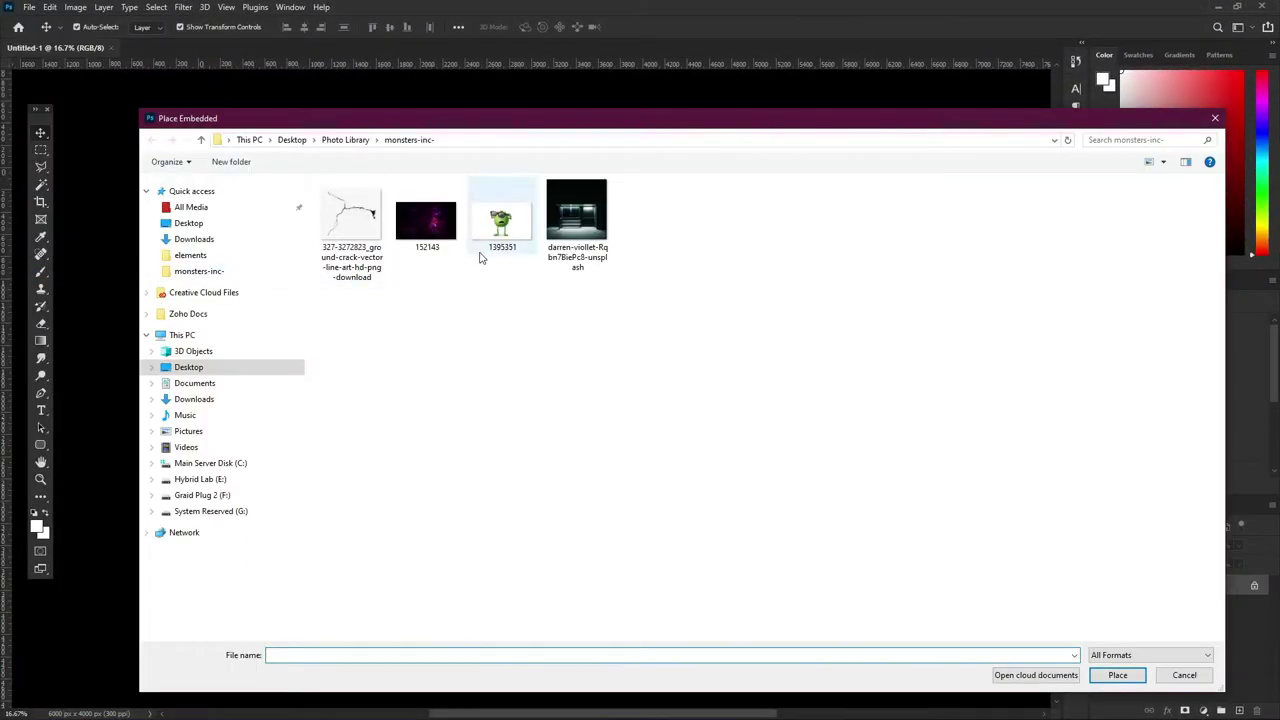
double_click(550, 243)
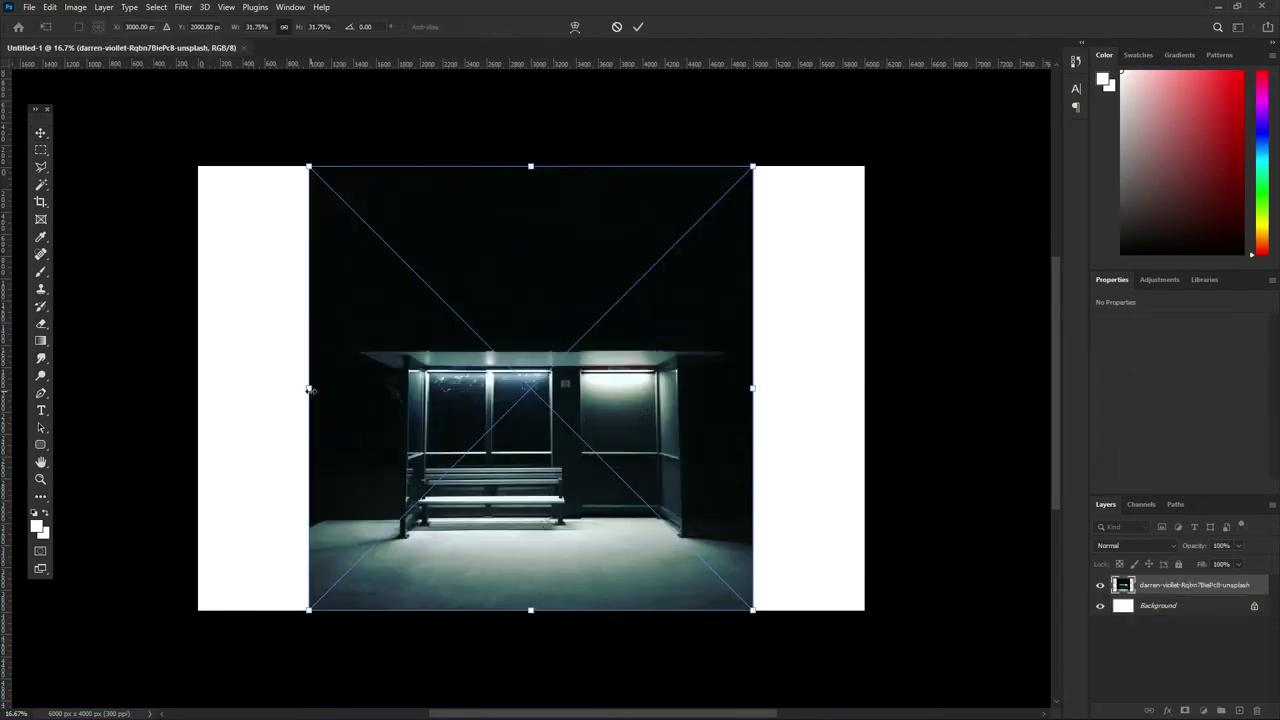
left_click_drag(308, 390, 198, 390)
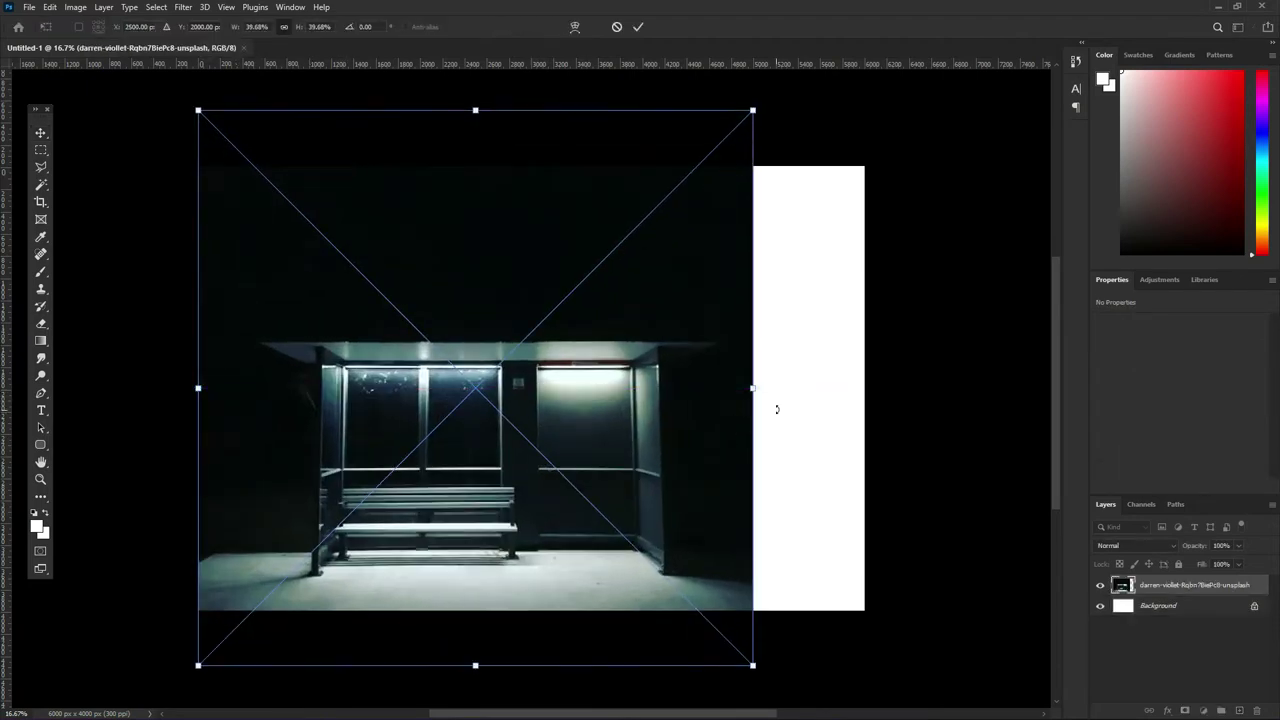
left_click_drag(755, 390, 864, 390)
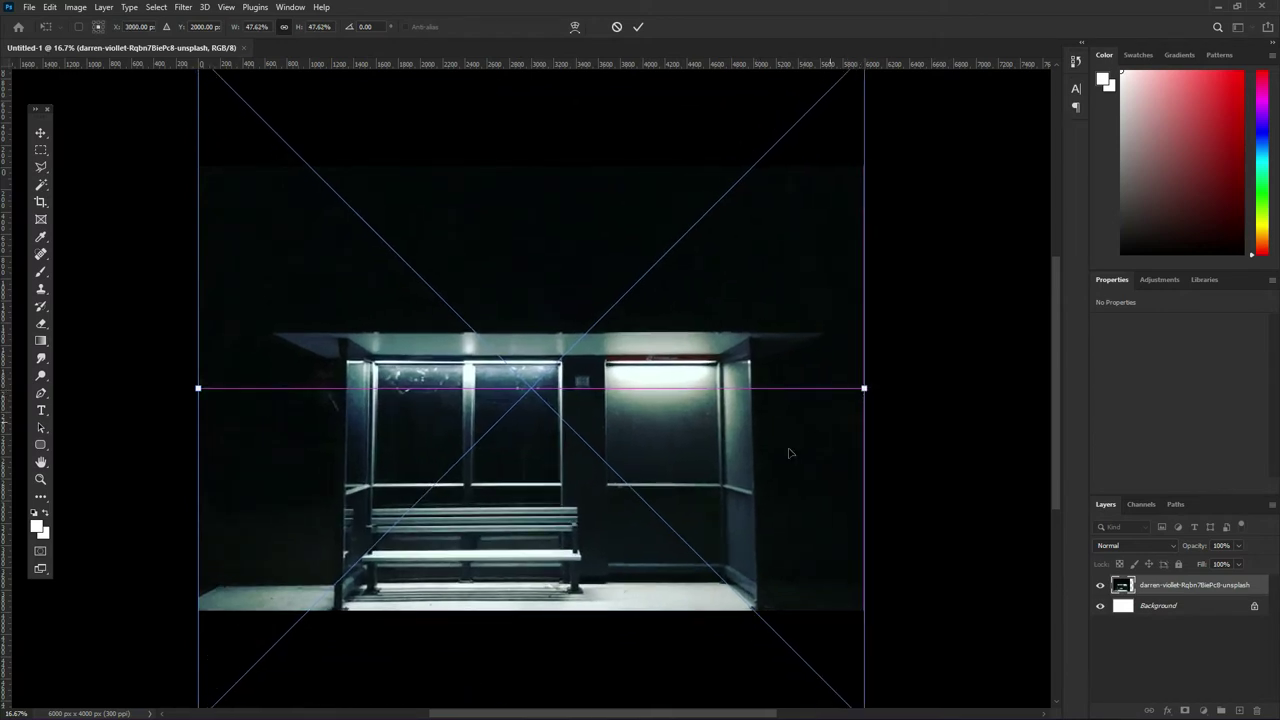
mouse_move(758, 495)
left_mouse_down()
mouse_move(759, 391)
mouse_move(759, 411)
left_mouse_up()
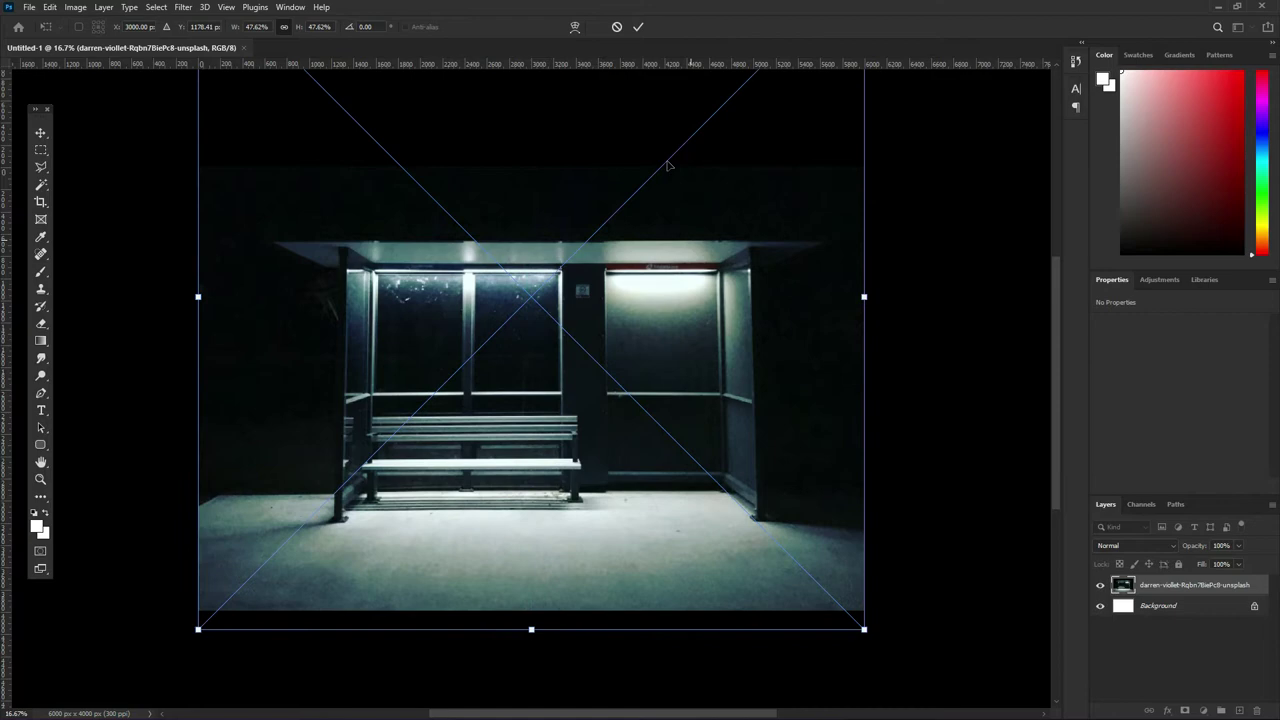
left_click(638, 27)
left_click_drag(576, 327, 586, 319)
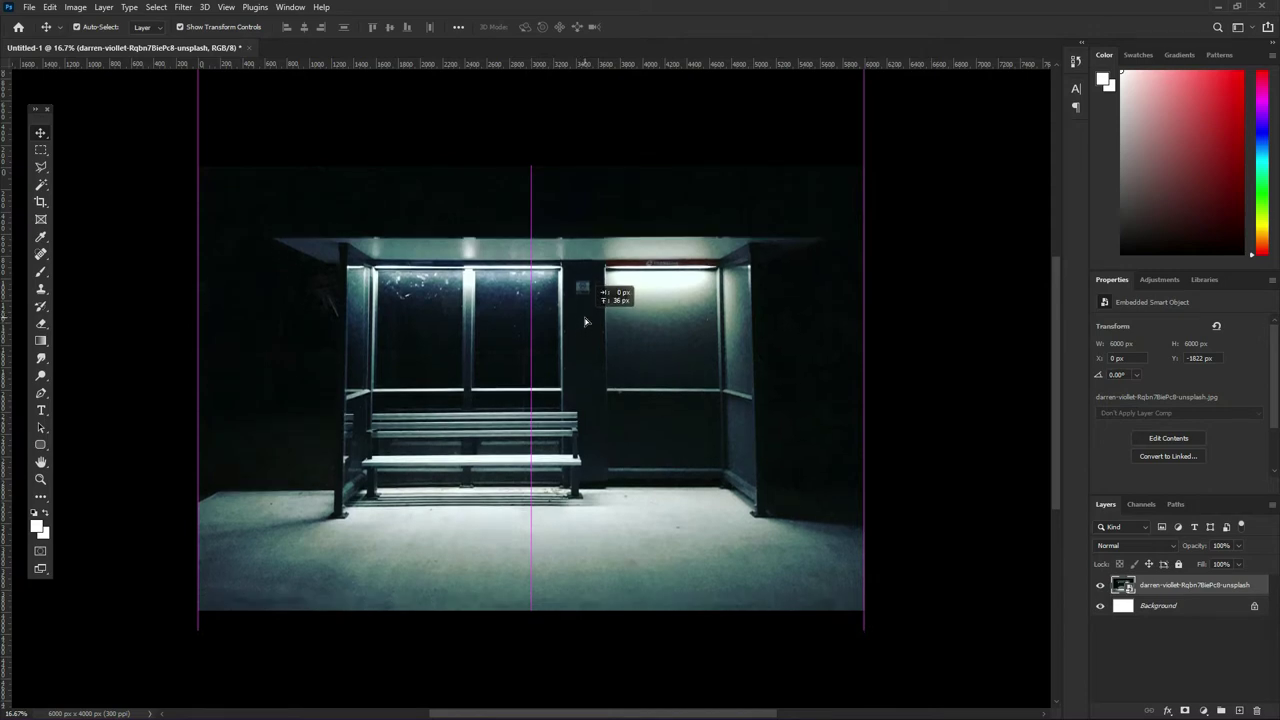
- Rasterize the bus-stop photo layer so it is no longer a smart object
left_click(933, 232)
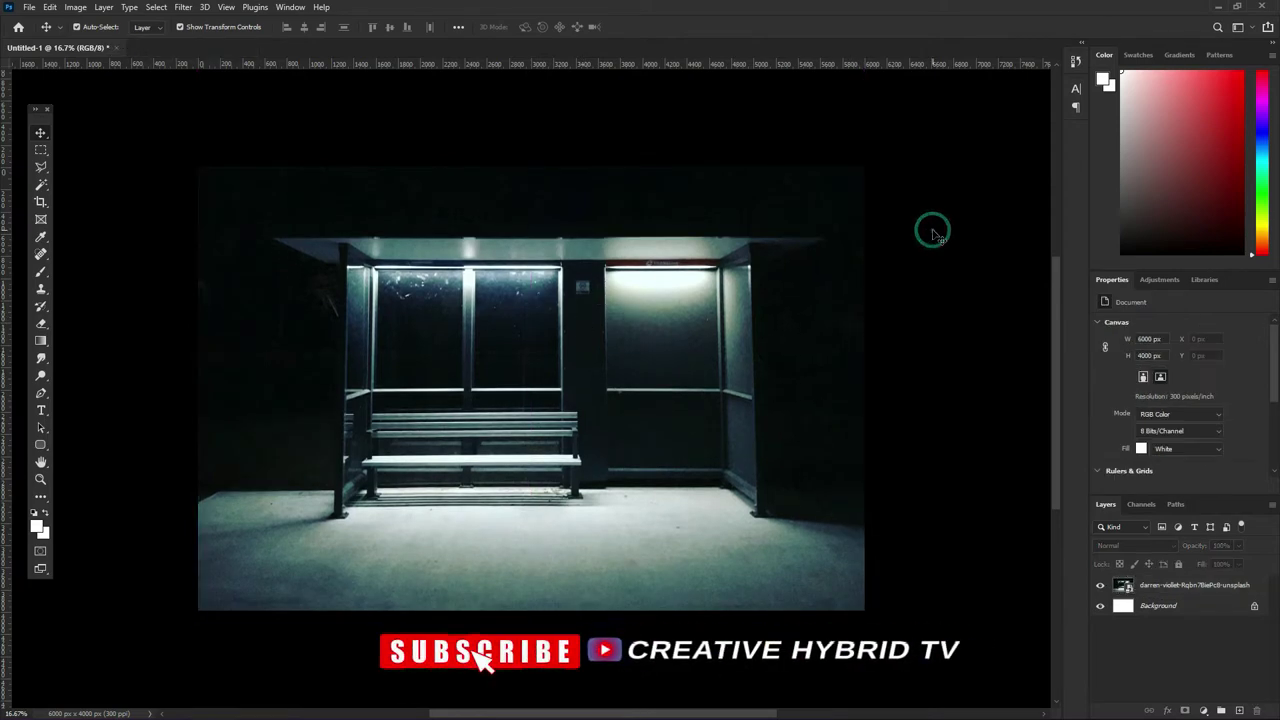
left_click(1190, 587)
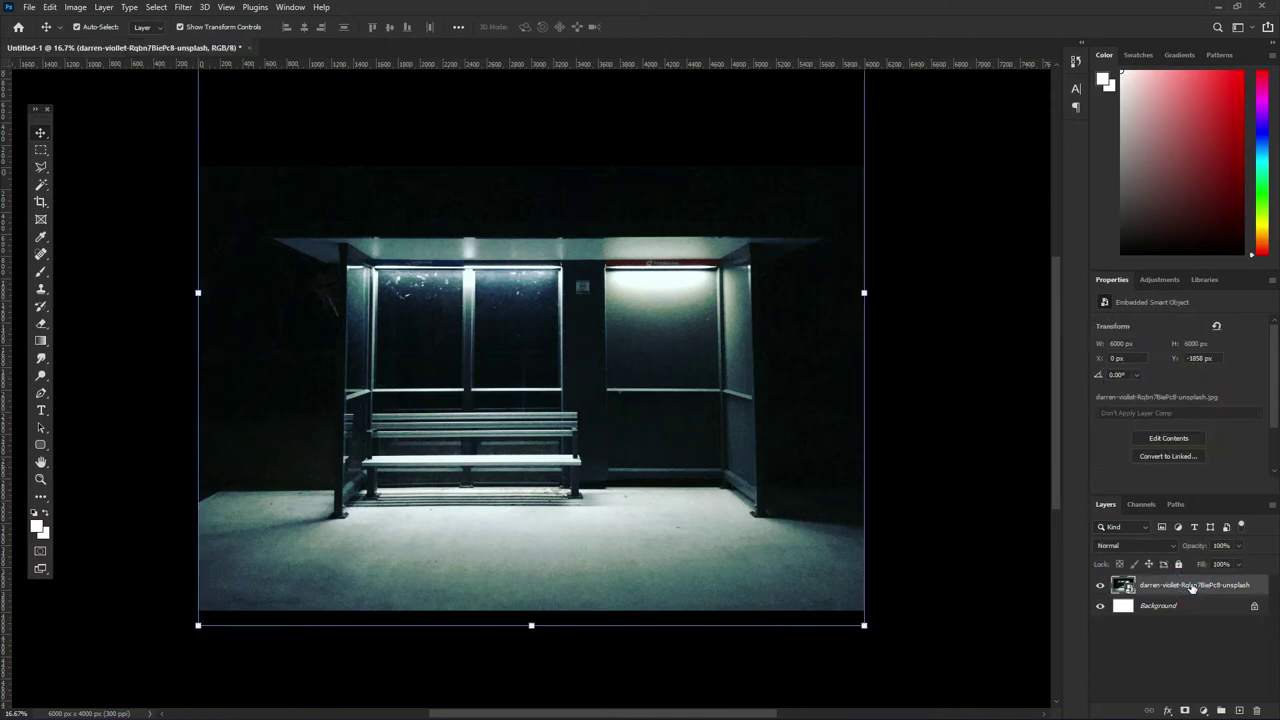
right_click(1190, 587)
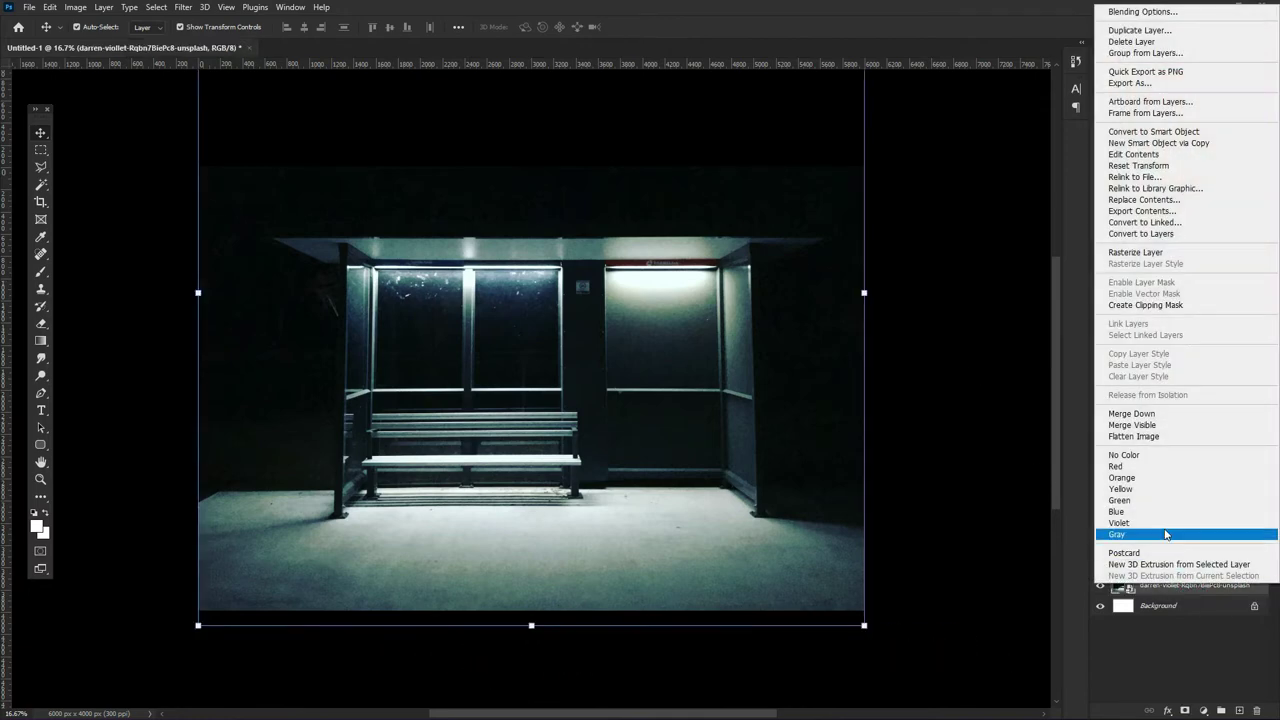
left_click(1150, 253)
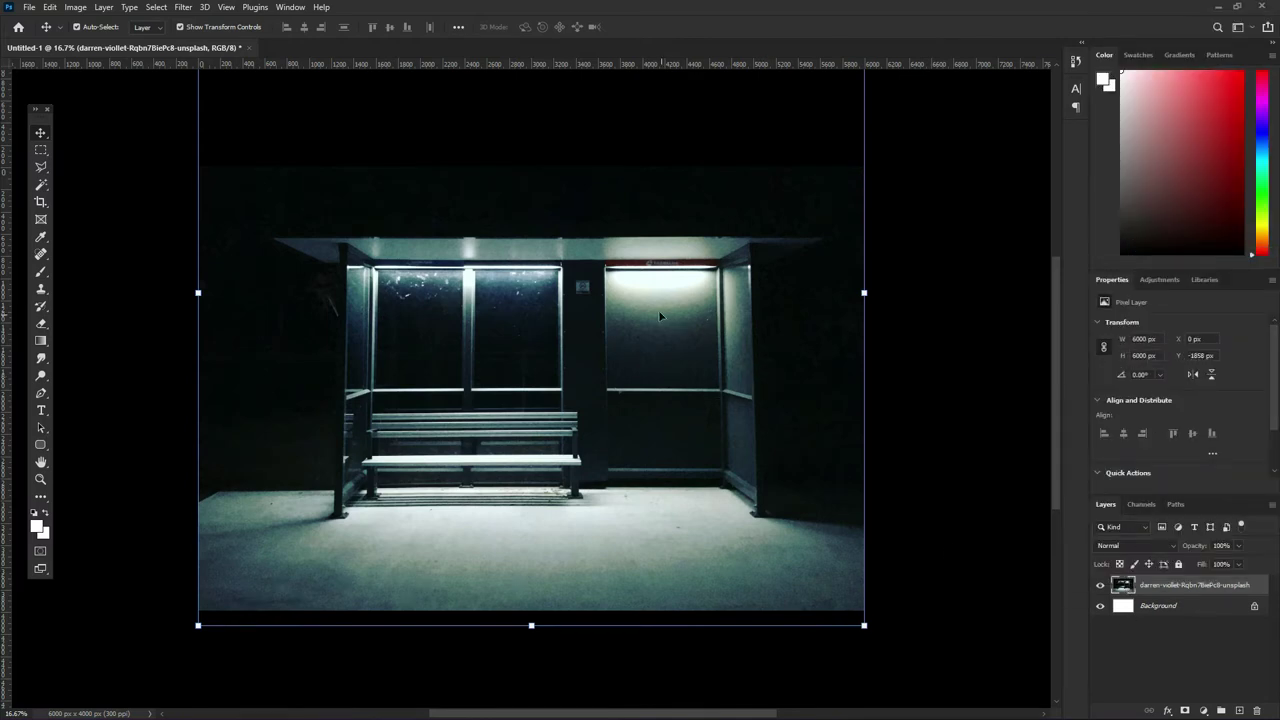
- Select the shelter's lit right-hand panel by its four corners with the Polygonal Lasso
left_click(42, 170)
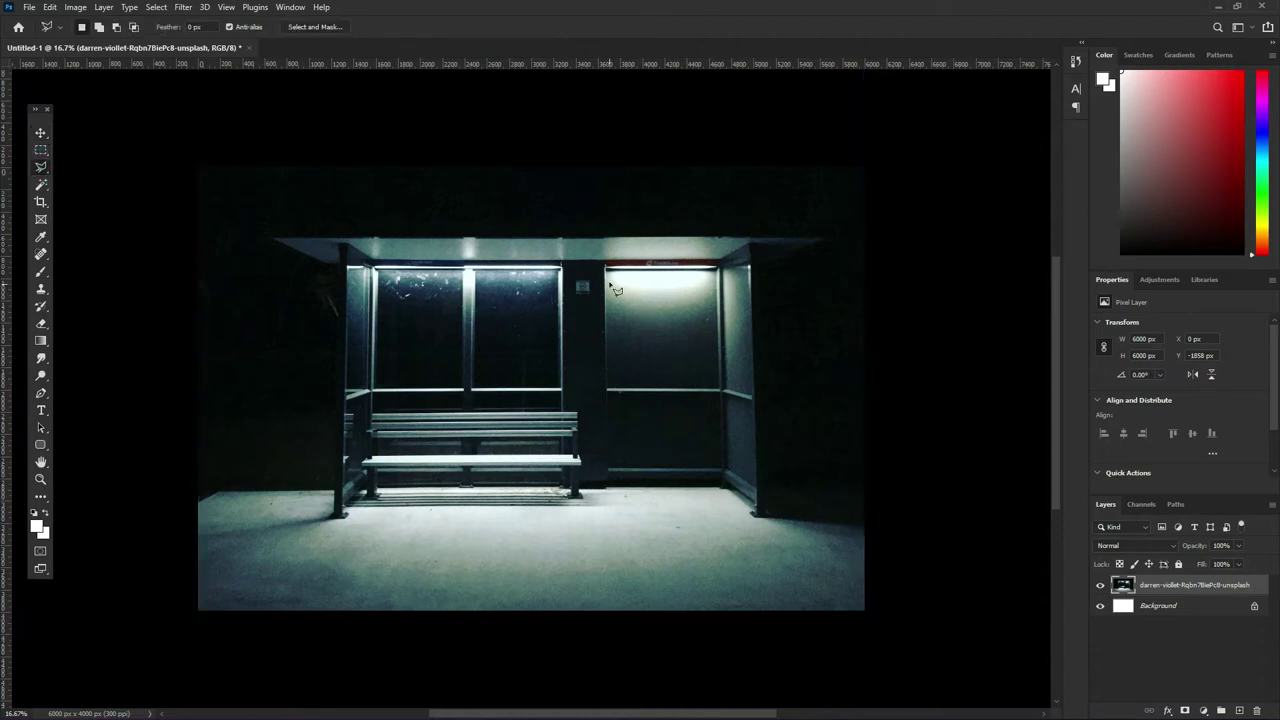
scroll(613, 283, "up", 1)
scroll(613, 283, "up", 2)
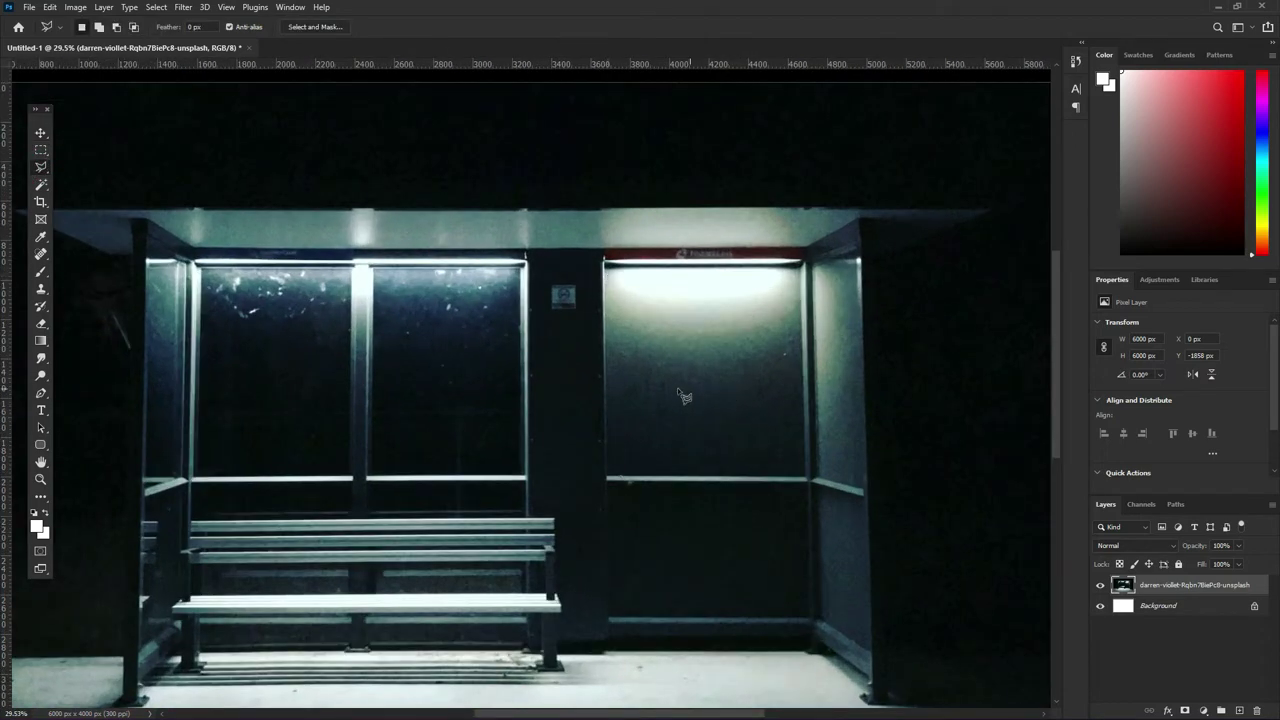
left_click_drag(702, 547, 654, 414)
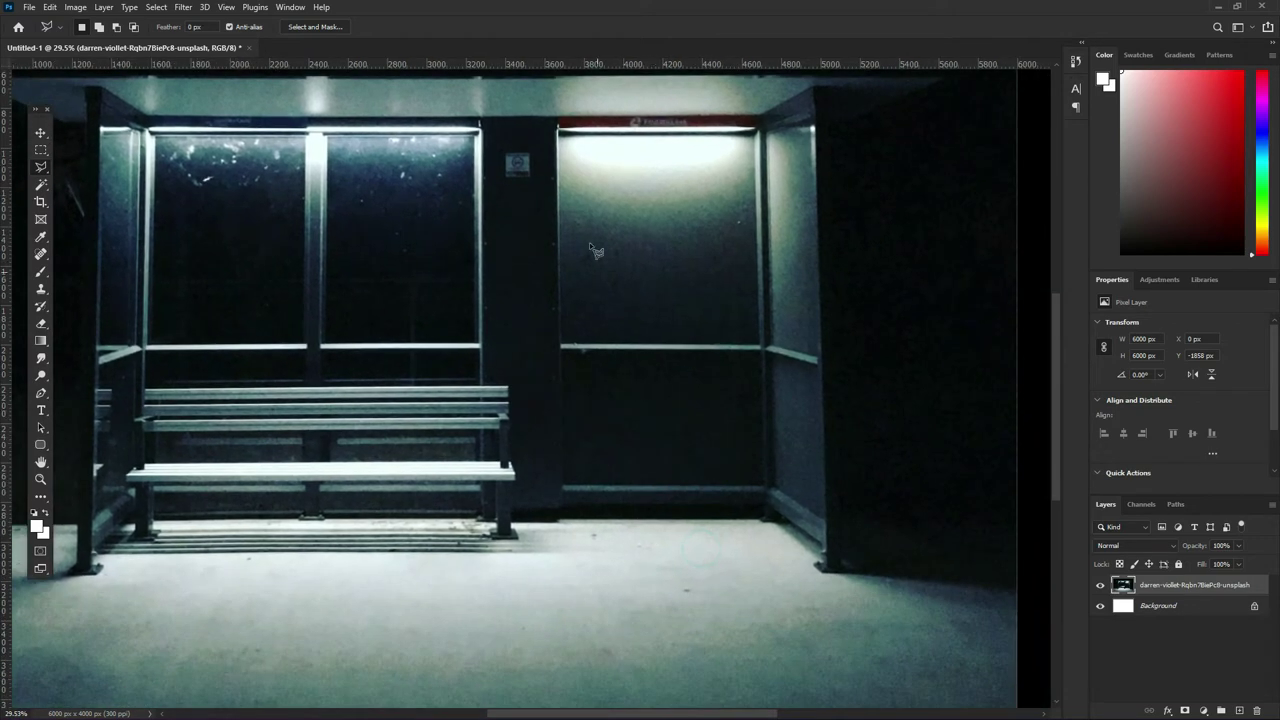
left_click(562, 140)
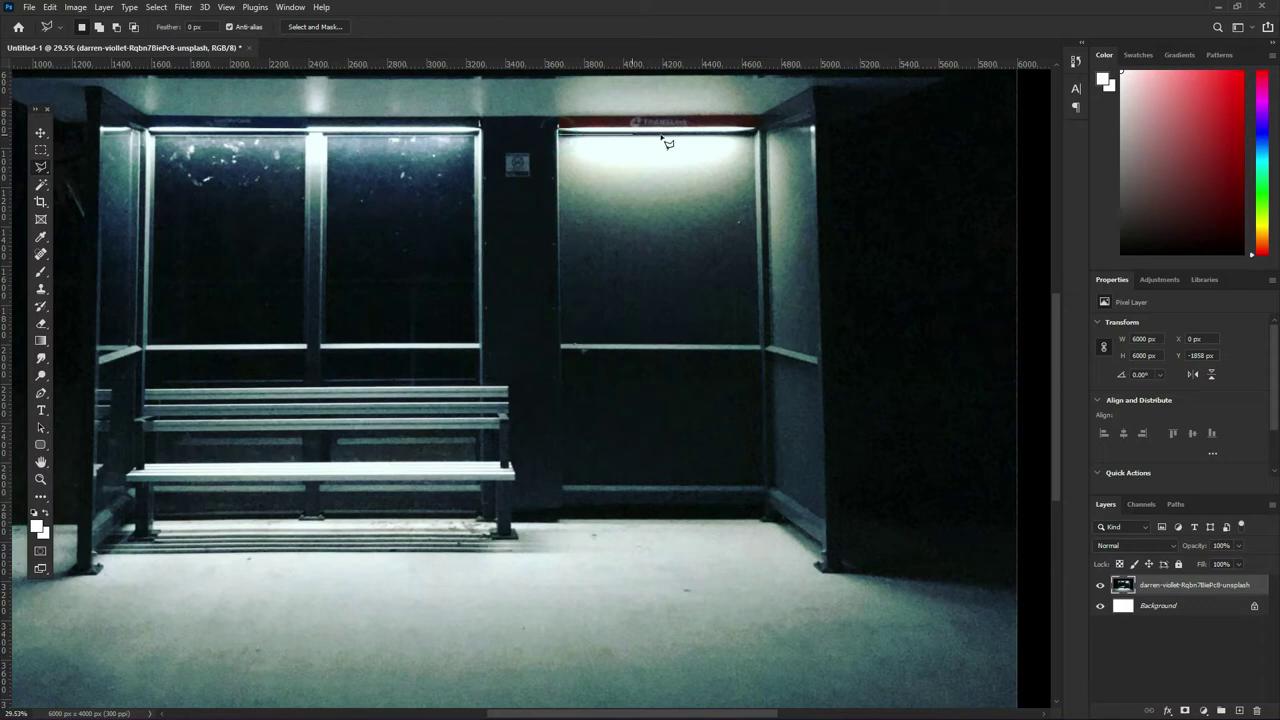
left_click(759, 137)
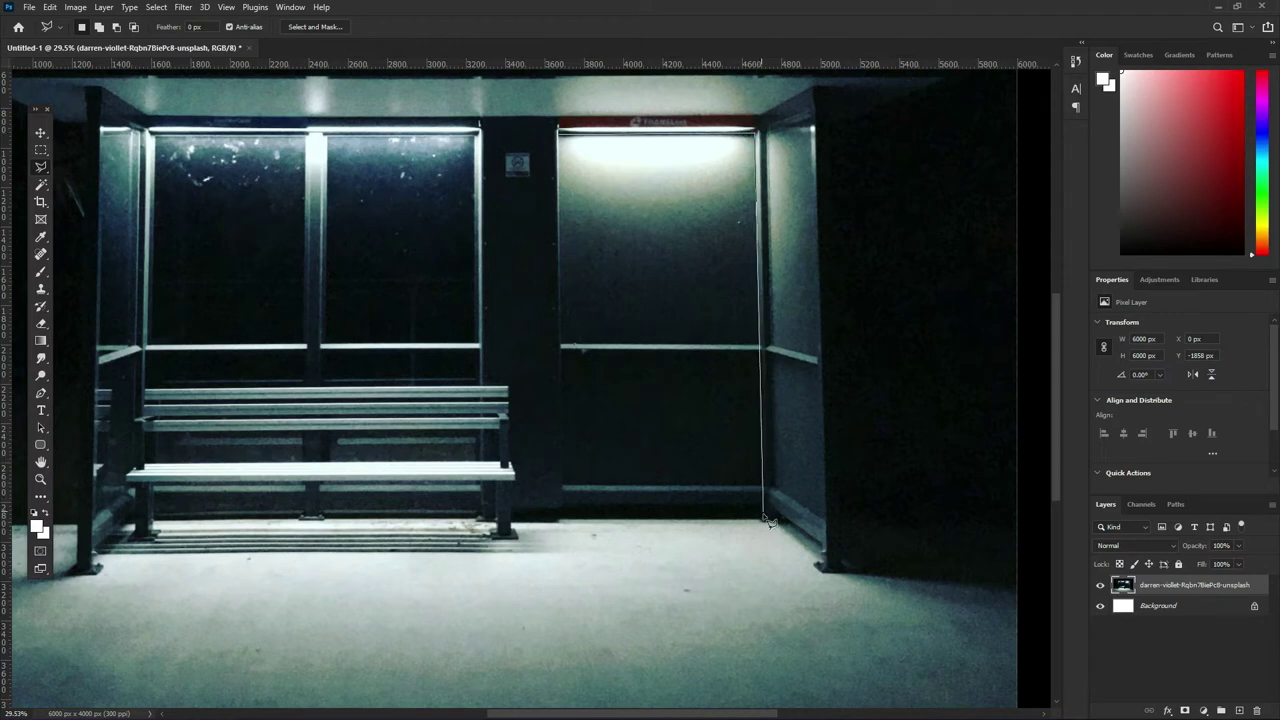
left_click(765, 520)
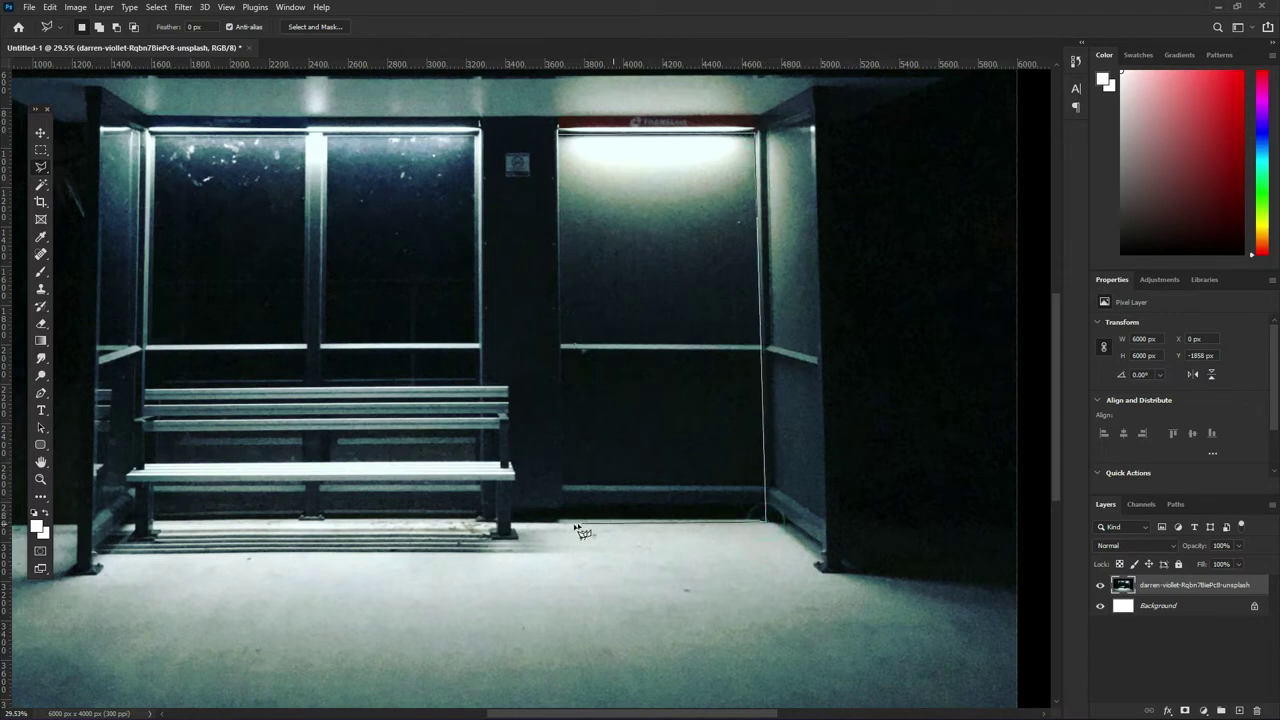
left_click(558, 520)
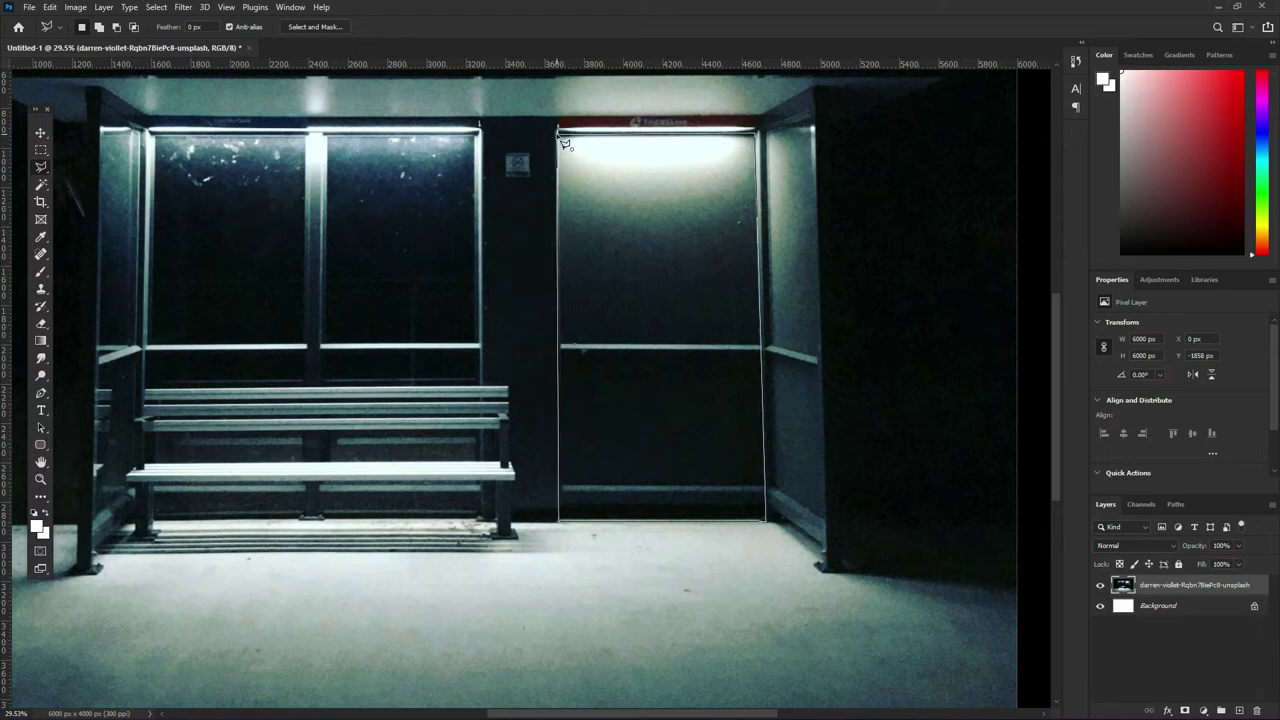
left_click(557, 131)
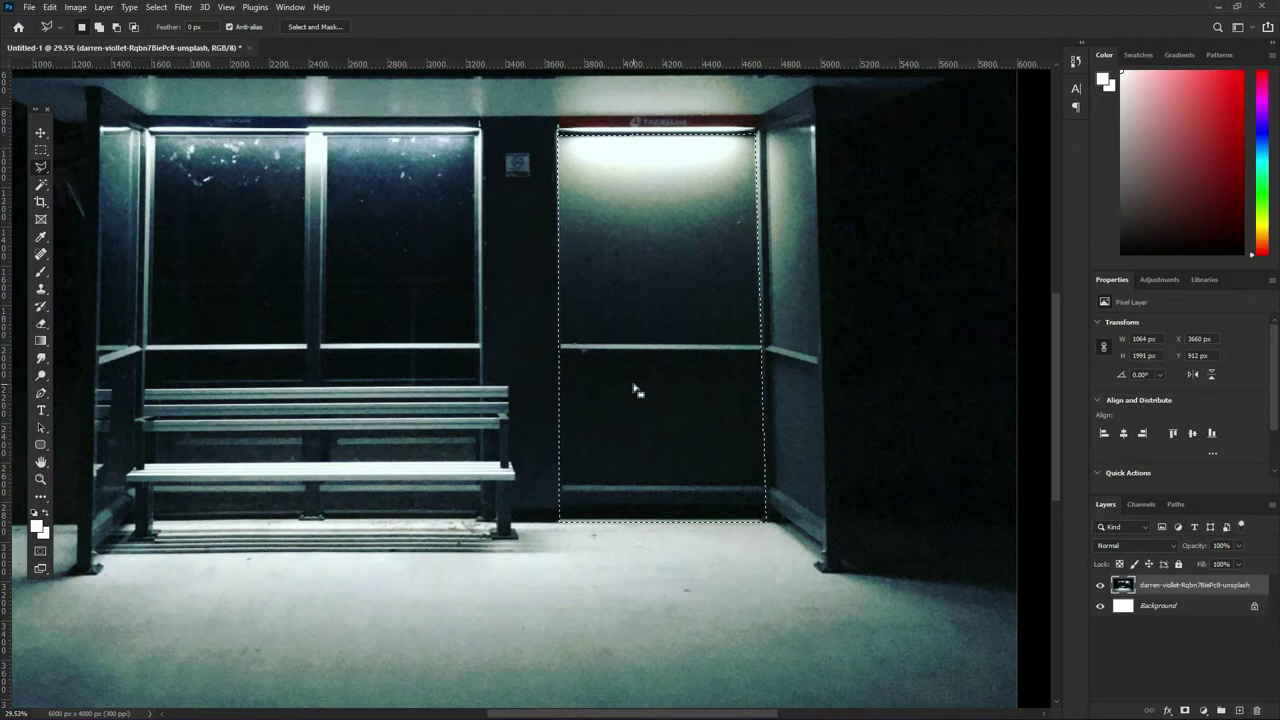
- Delete the selected panel to leave a white opening, deselect, and zoom out to fit
key("Delete")
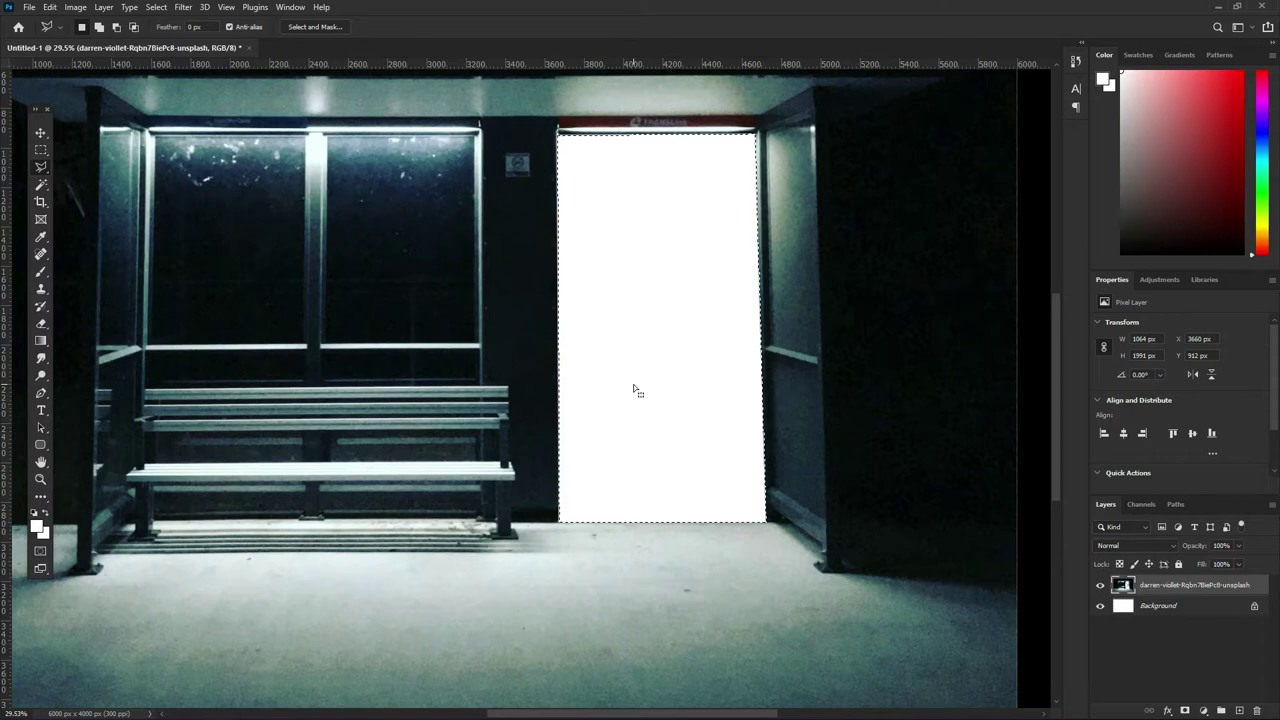
key("Up")
key("Up")
key("Up")
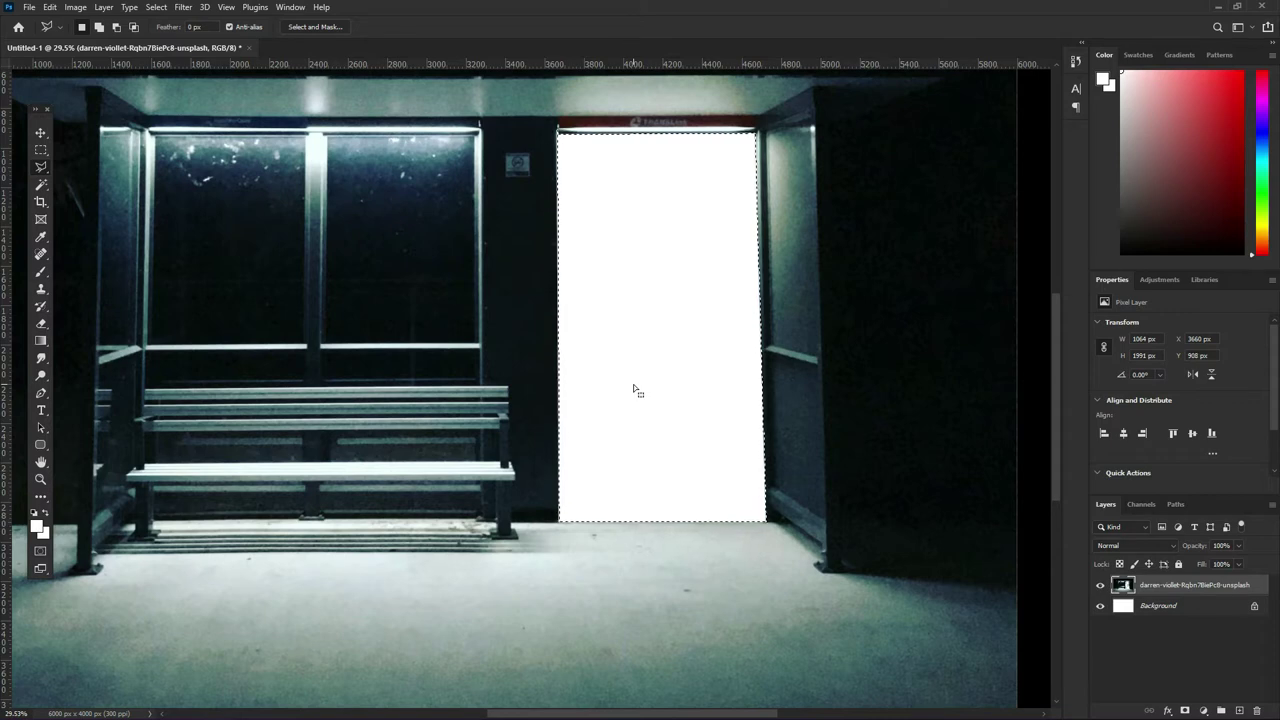
key("ctrl+d")
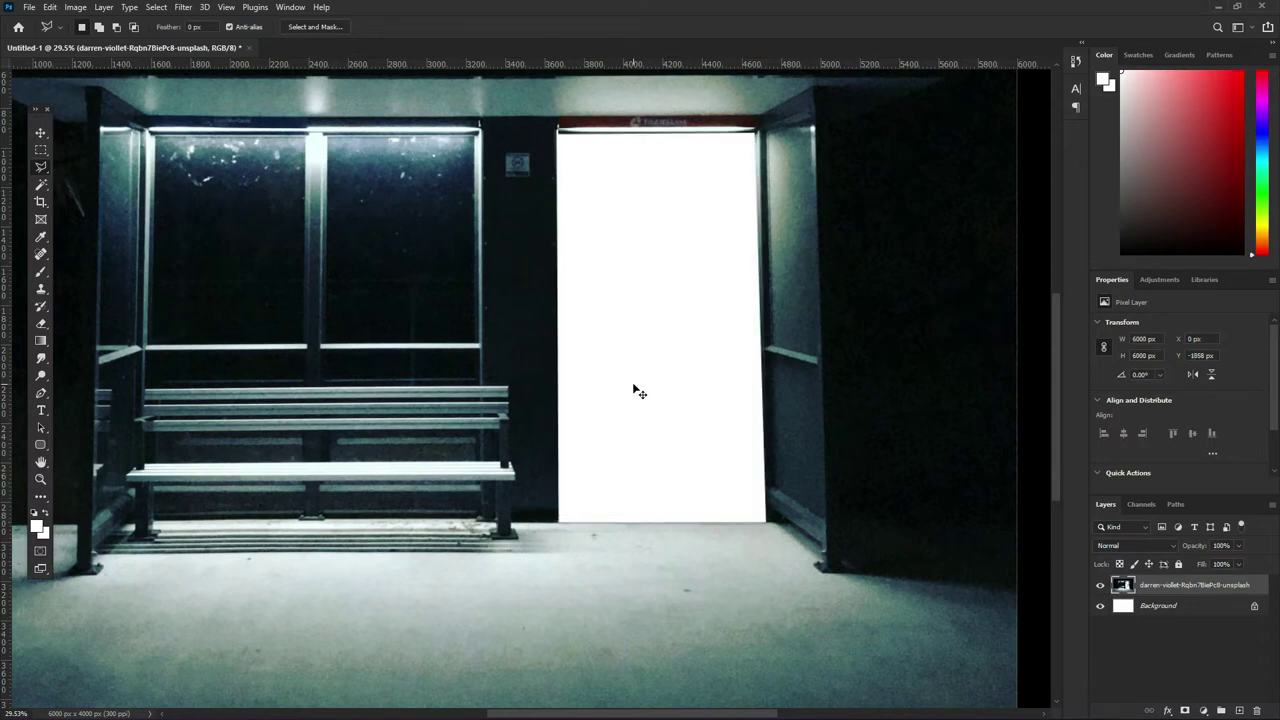
key("ctrl+minus")
key("ctrl+minus")
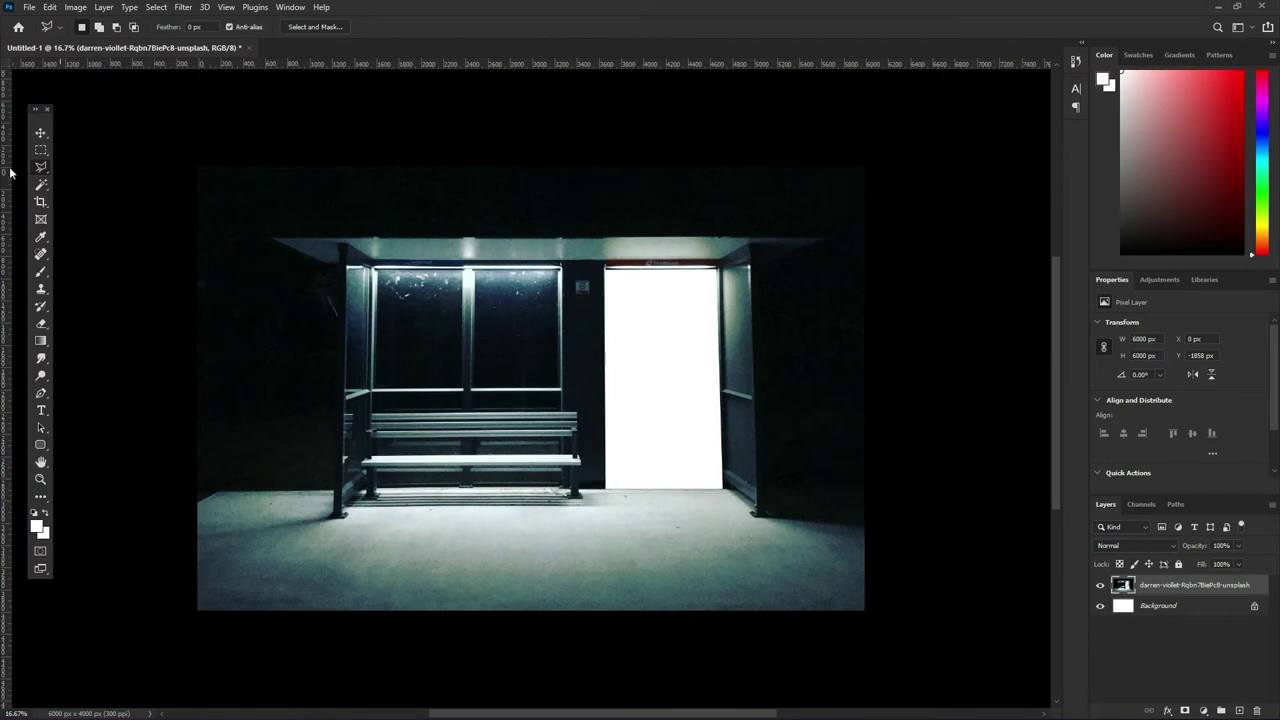
- Embed the Mike Wazowski image and move its layer below the bus-stop photo
left_click(39, 133)
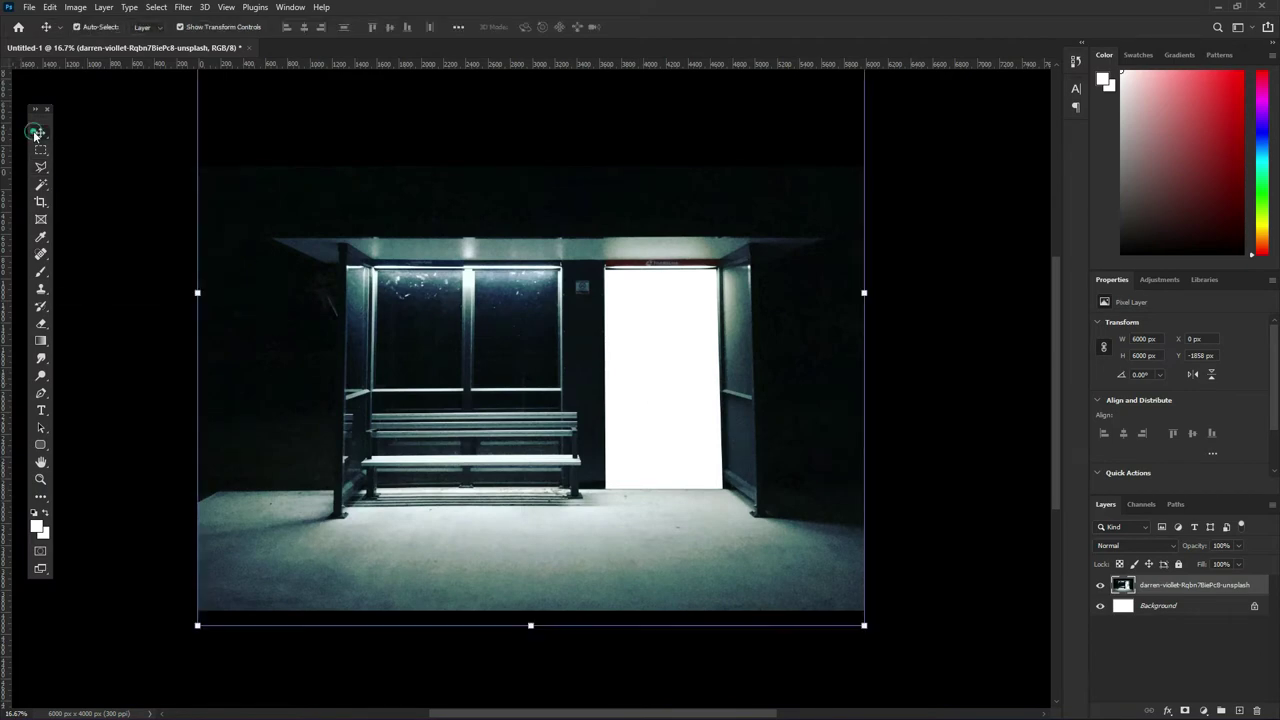
left_click(33, 10)
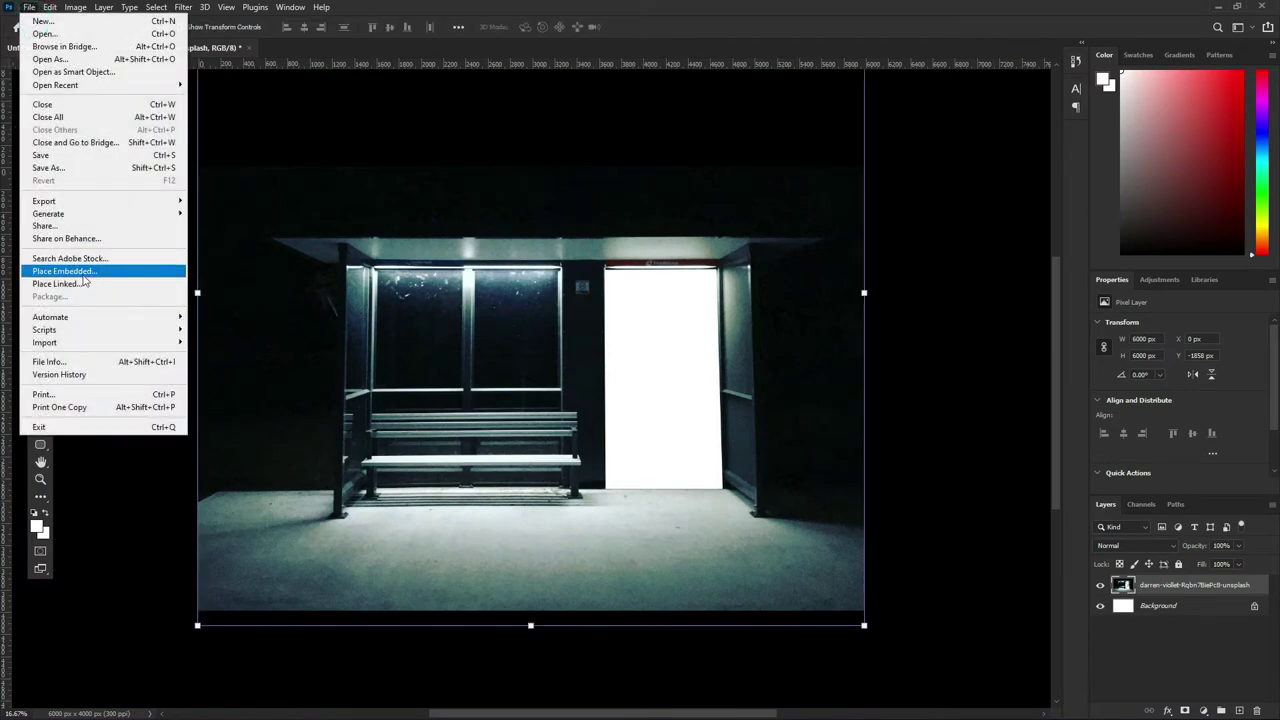
left_click(84, 276)
double_click(501, 220)
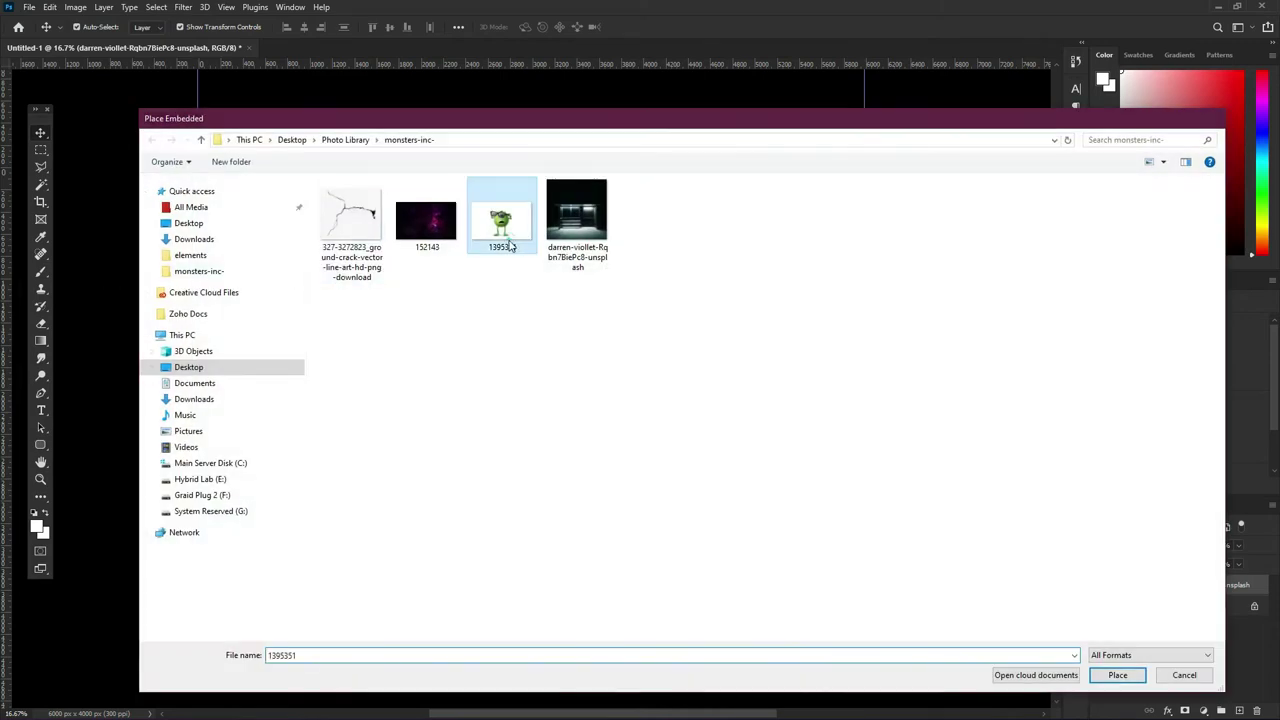
left_click_drag(575, 398, 685, 398)
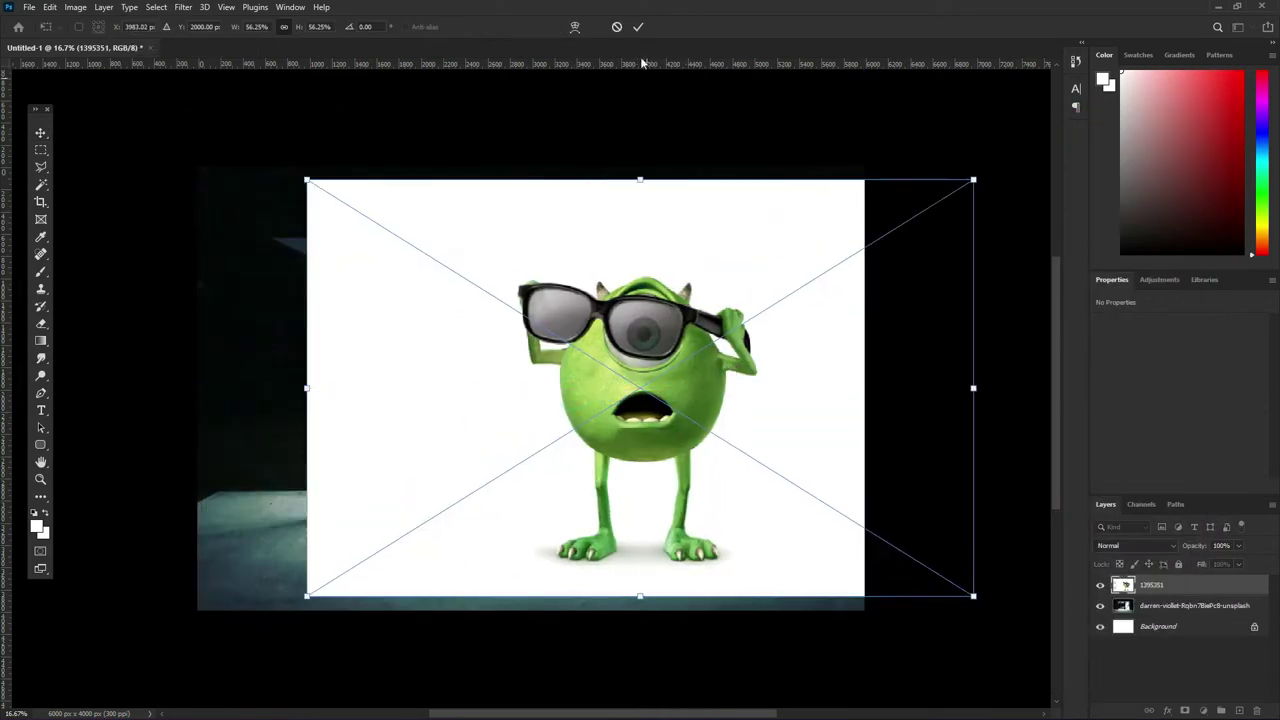
left_click(638, 27)
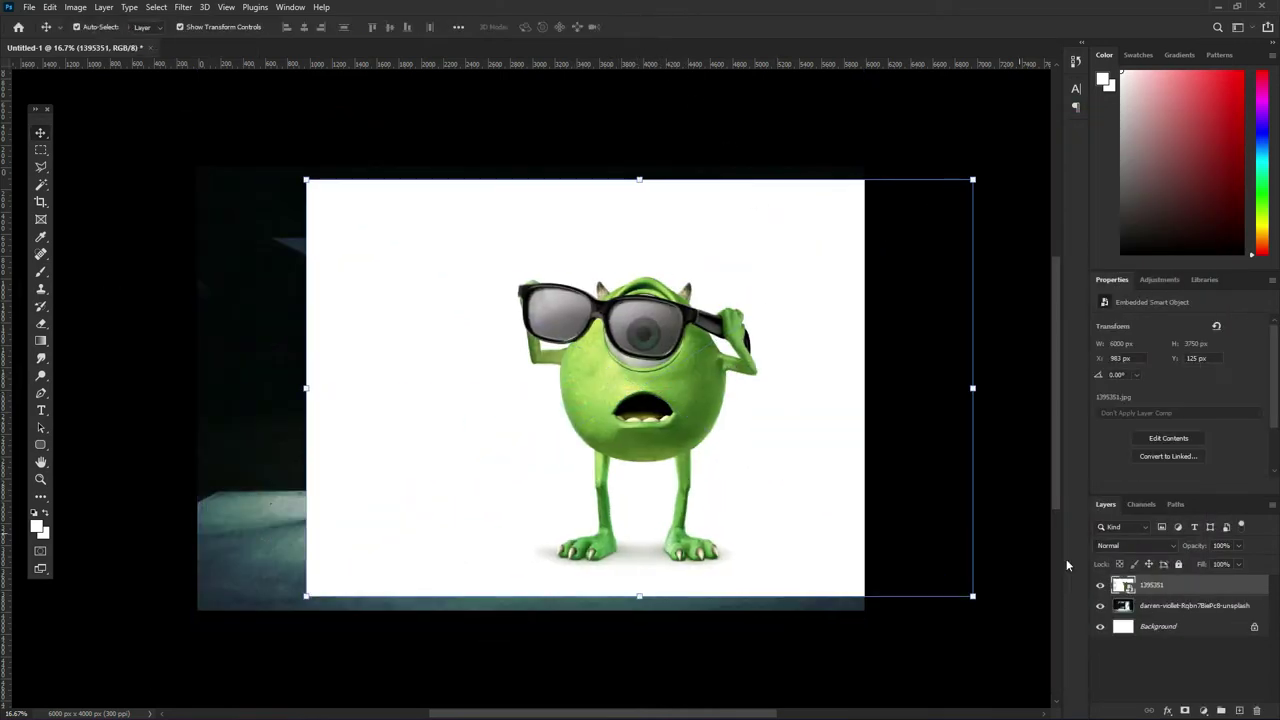
left_click_drag(1171, 585, 1190, 618)
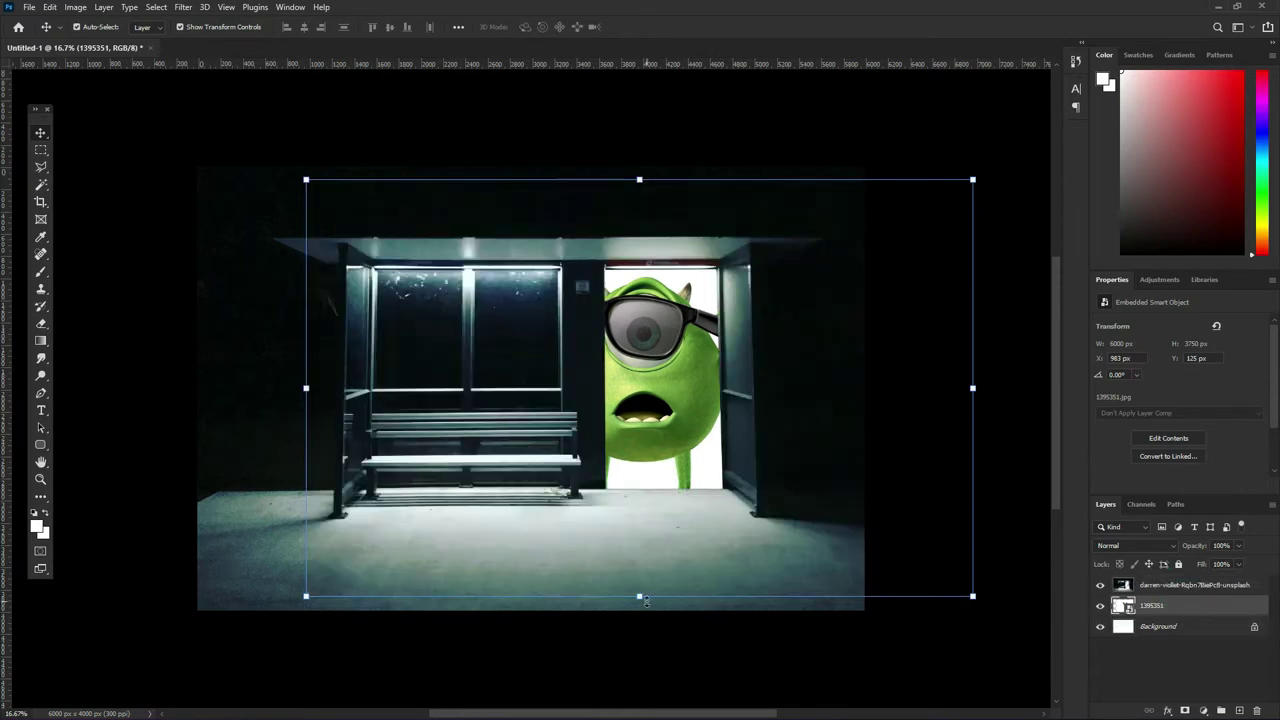
- Scale Mike to 26.29% and stand him on the doorway floor
mouse_move(646, 601)
left_mouse_down()
mouse_move(646, 400)
mouse_move(663, 424)
left_mouse_up()
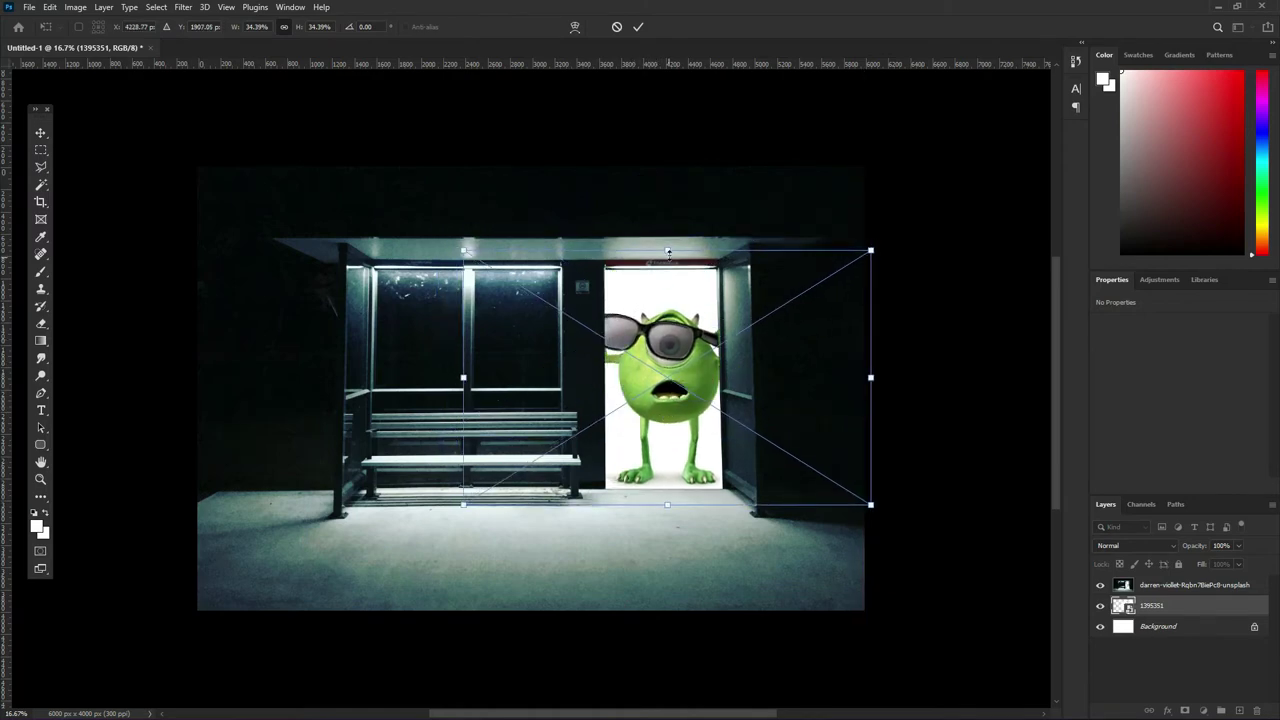
left_click_drag(668, 252, 663, 310)
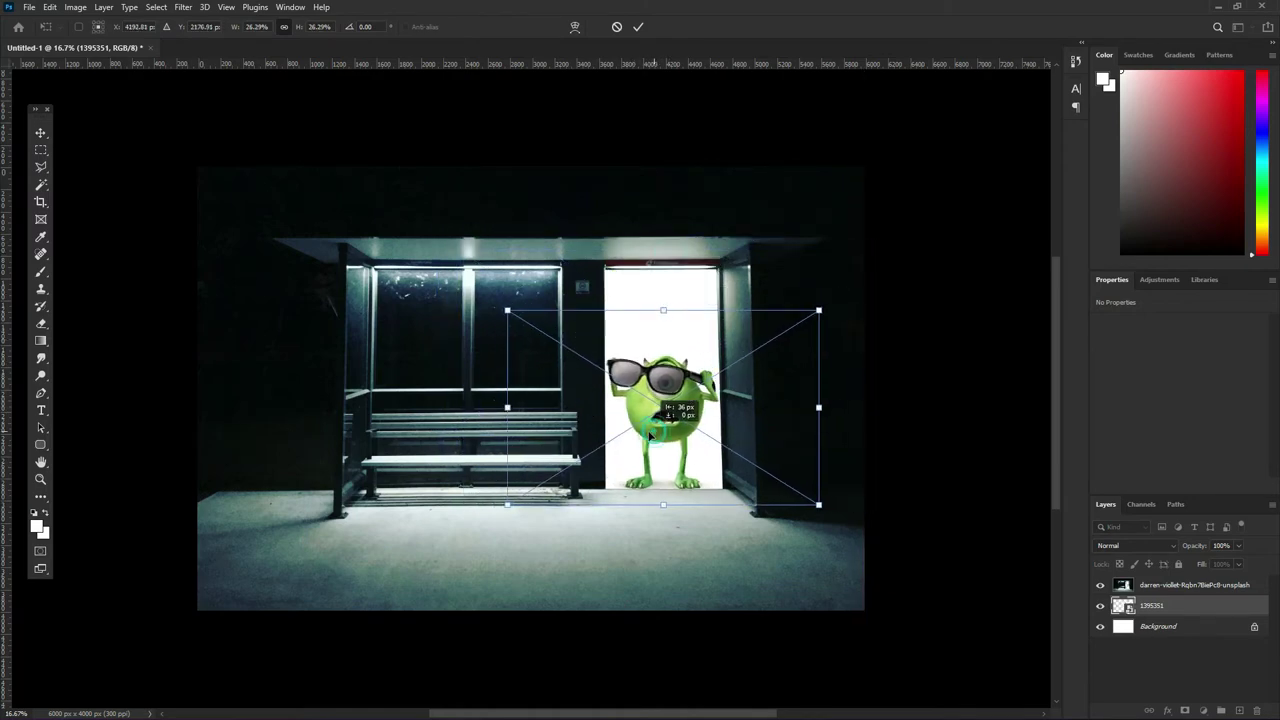
left_click_drag(651, 433, 652, 436)
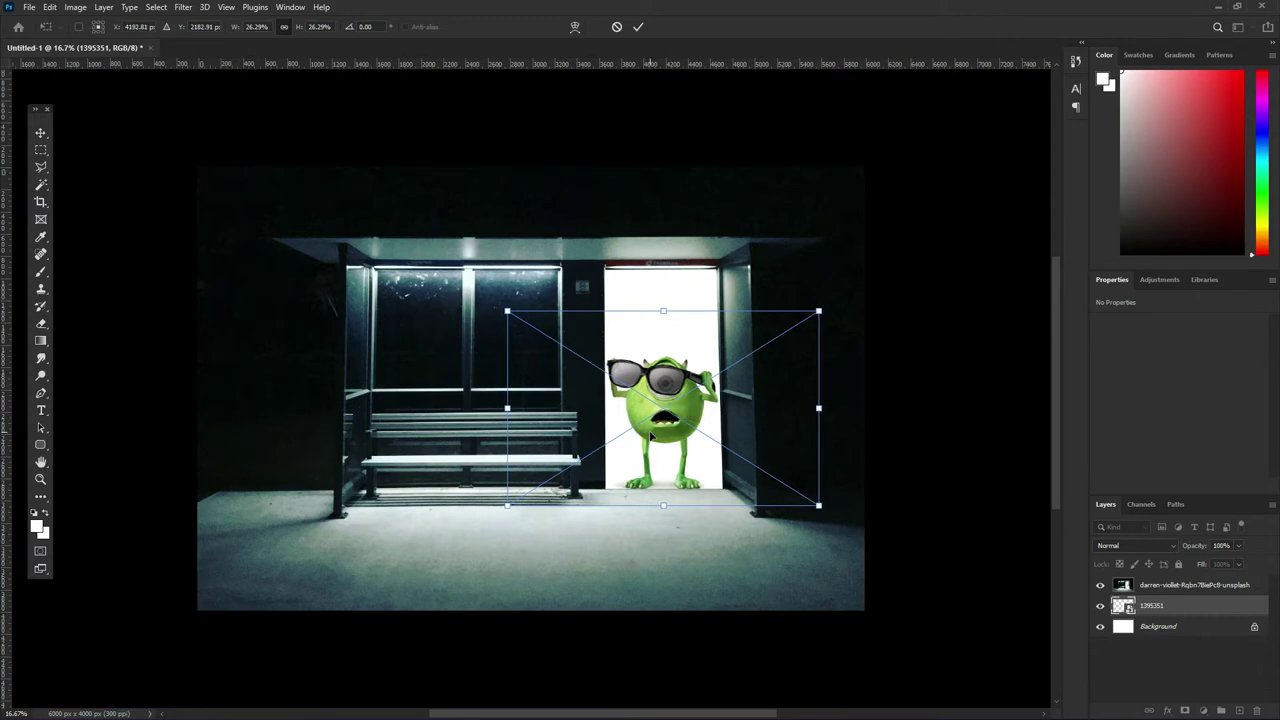
left_click(641, 30)
left_click(951, 449)
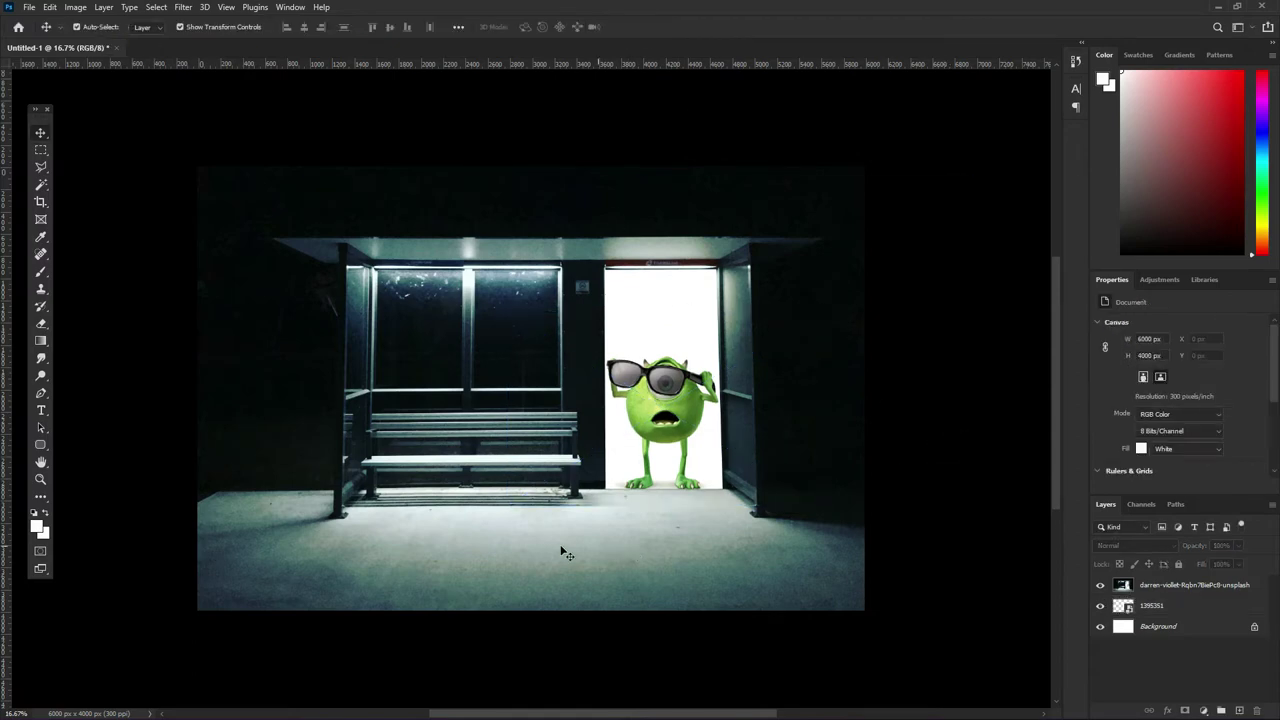
- Embed the ground-crack image and move it down onto the shelter floor
left_click(27, 8)
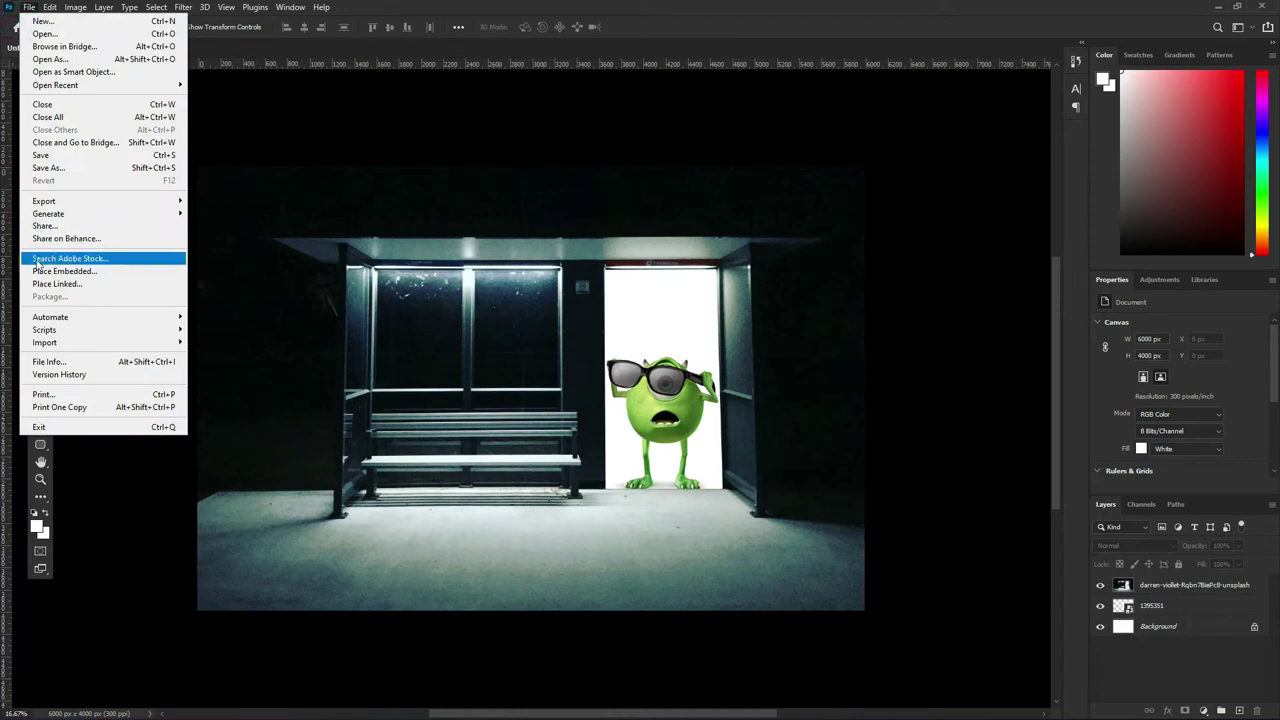
left_click(84, 271)
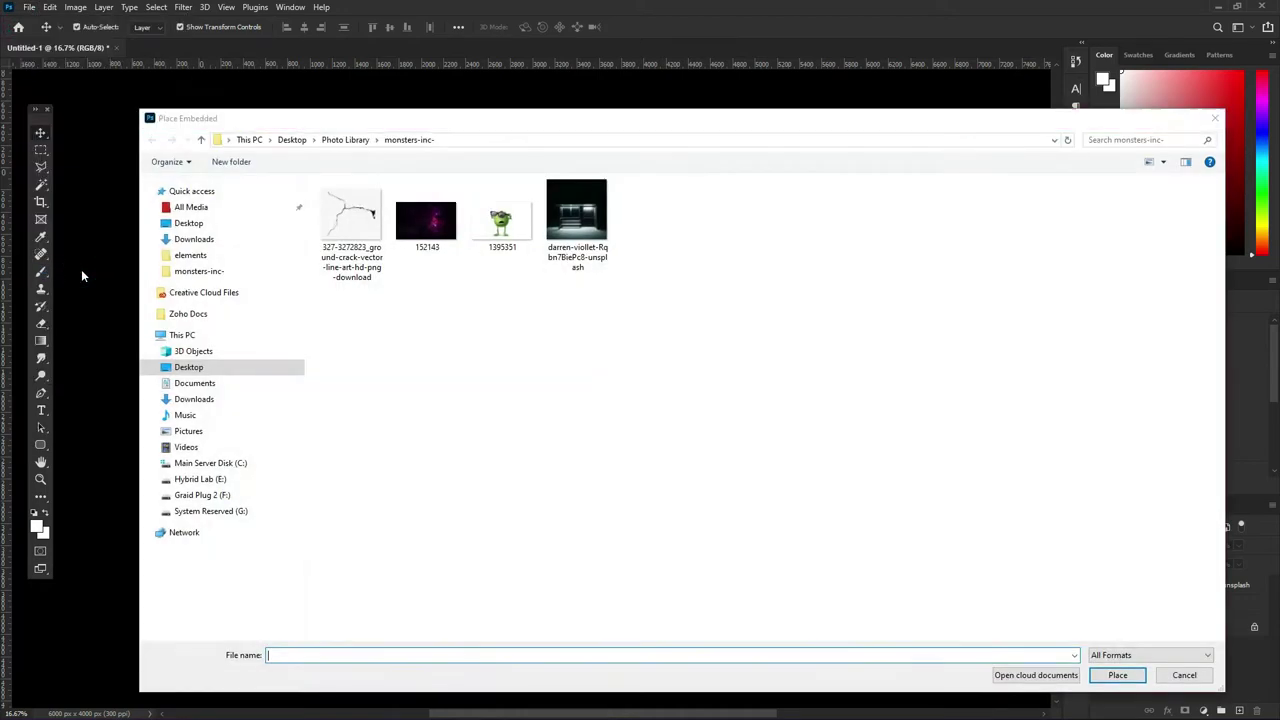
left_click(358, 230)
double_click(358, 230)
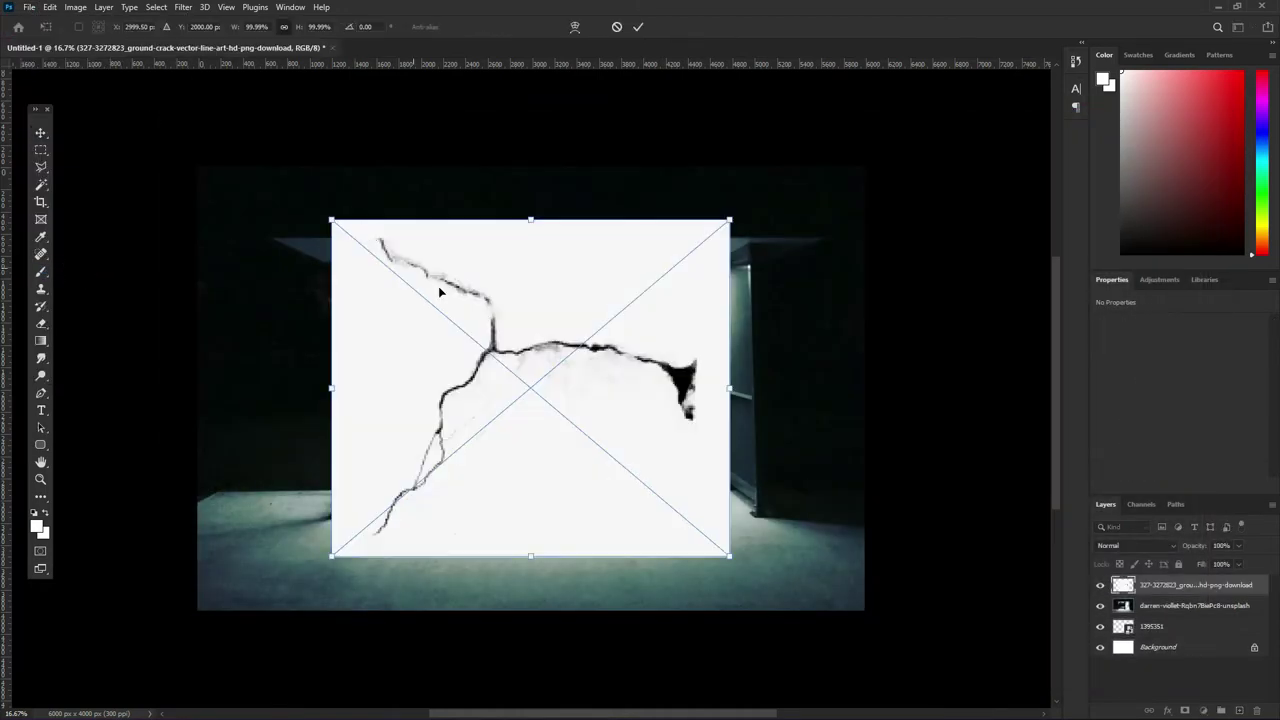
left_click_drag(618, 269, 612, 434)
left_click(638, 27)
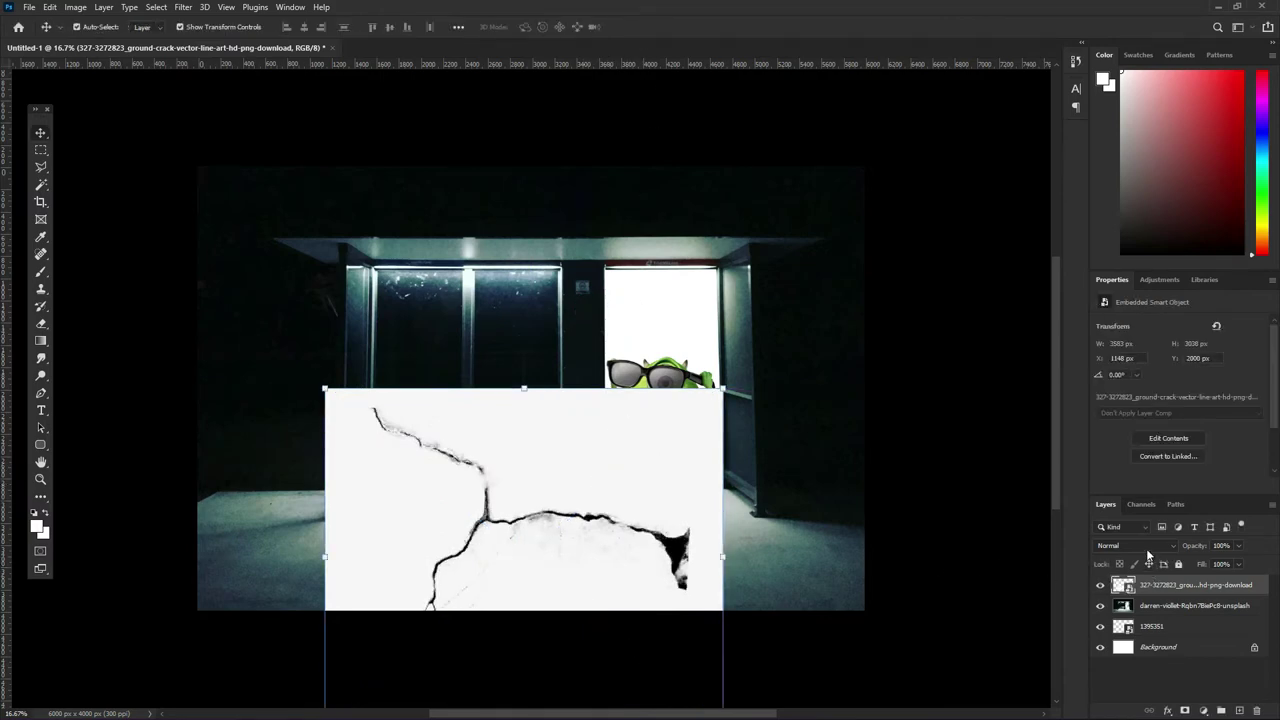
left_click(1148, 548)
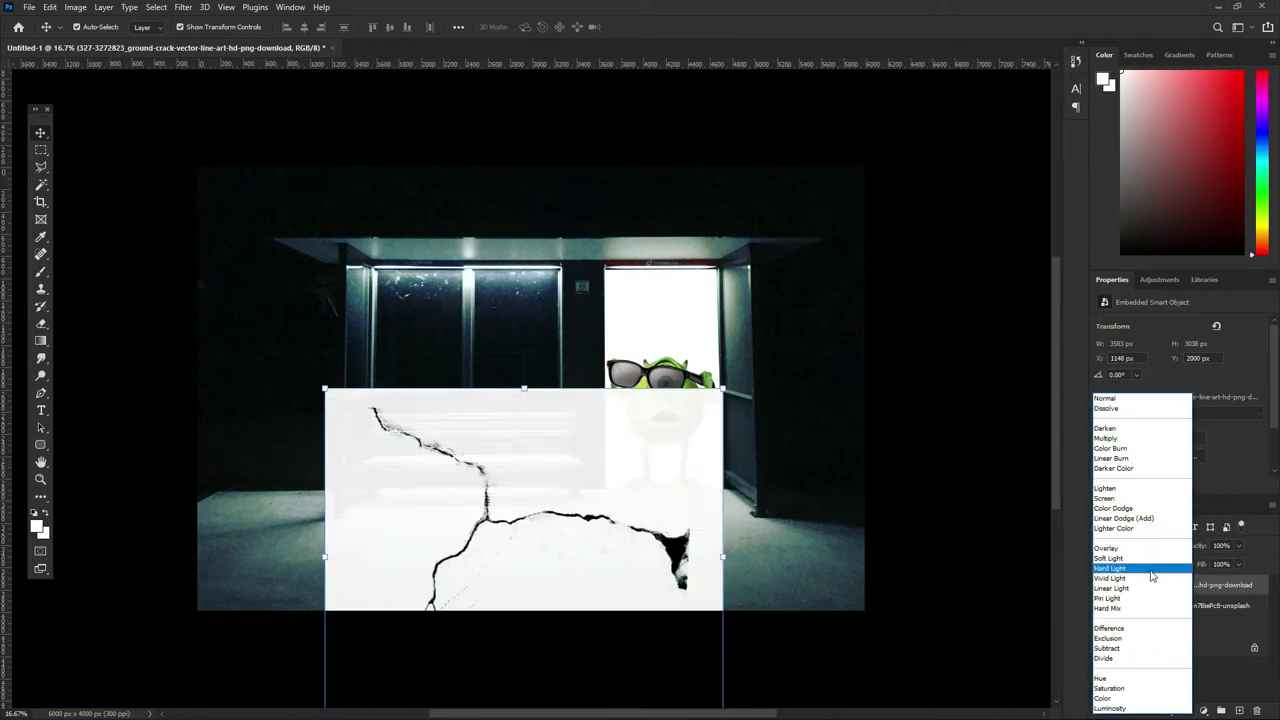
- Set the crack layer to Multiply, shift it right and down, and commit it at 110.04% scale
left_click(1115, 438)
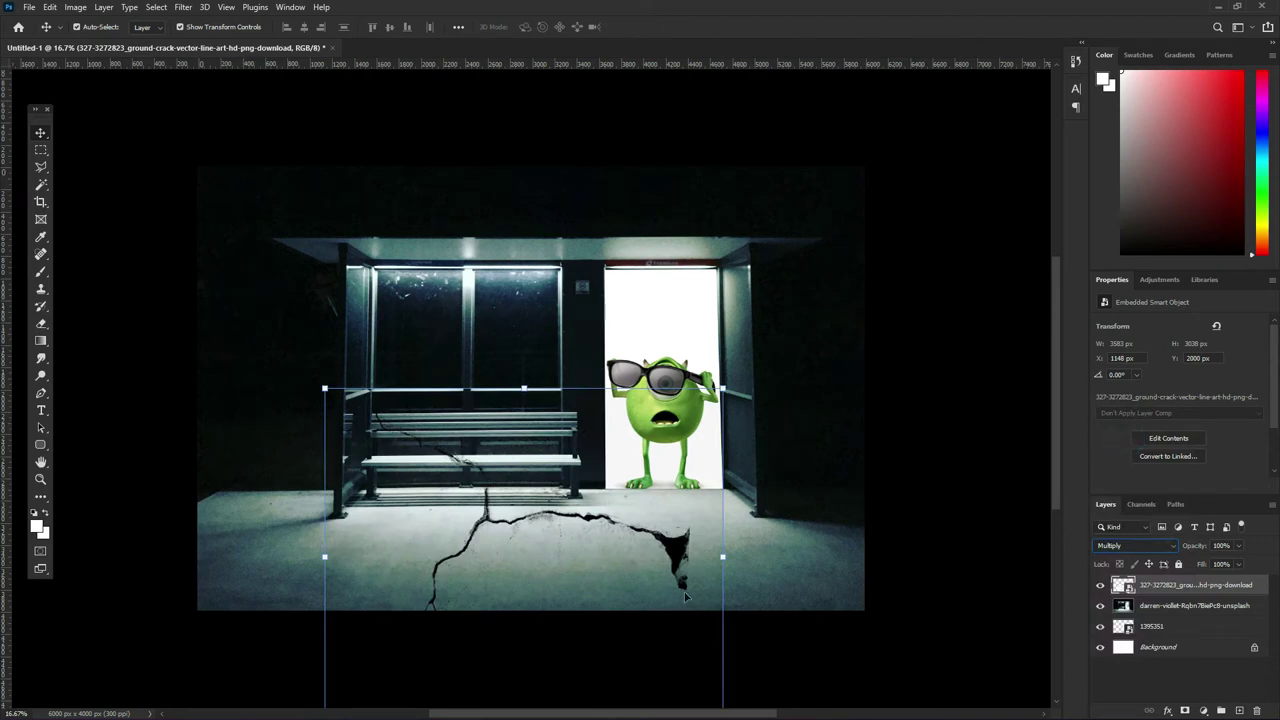
left_click_drag(673, 550, 818, 578)
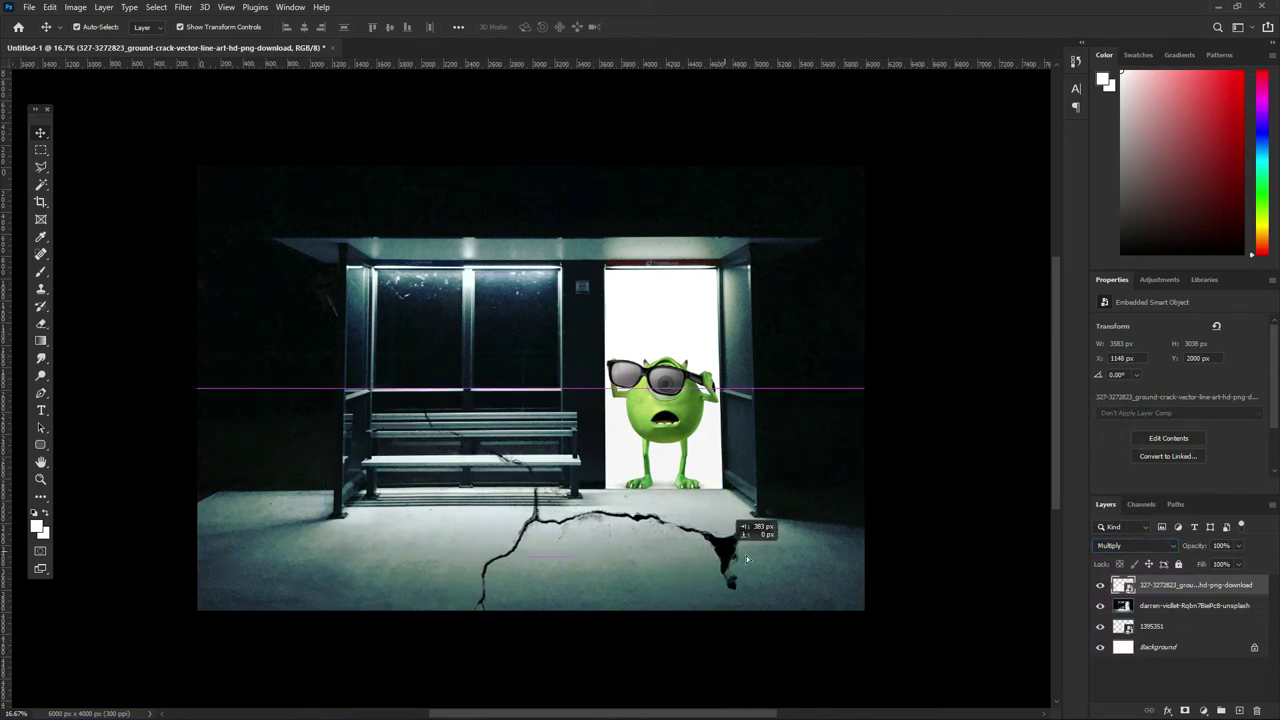
mouse_move(818, 578)
left_mouse_down()
mouse_move(835, 591)
mouse_move(912, 588)
mouse_move(855, 591)
left_mouse_up()
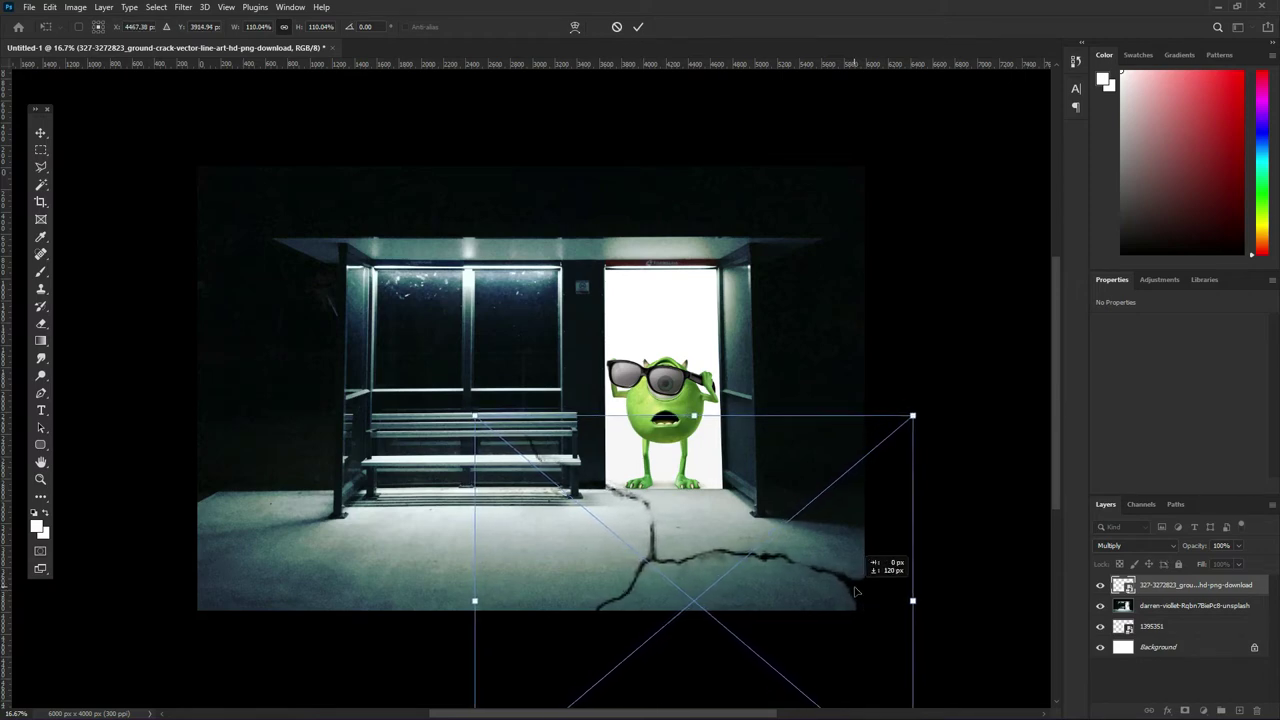
left_click(638, 27)
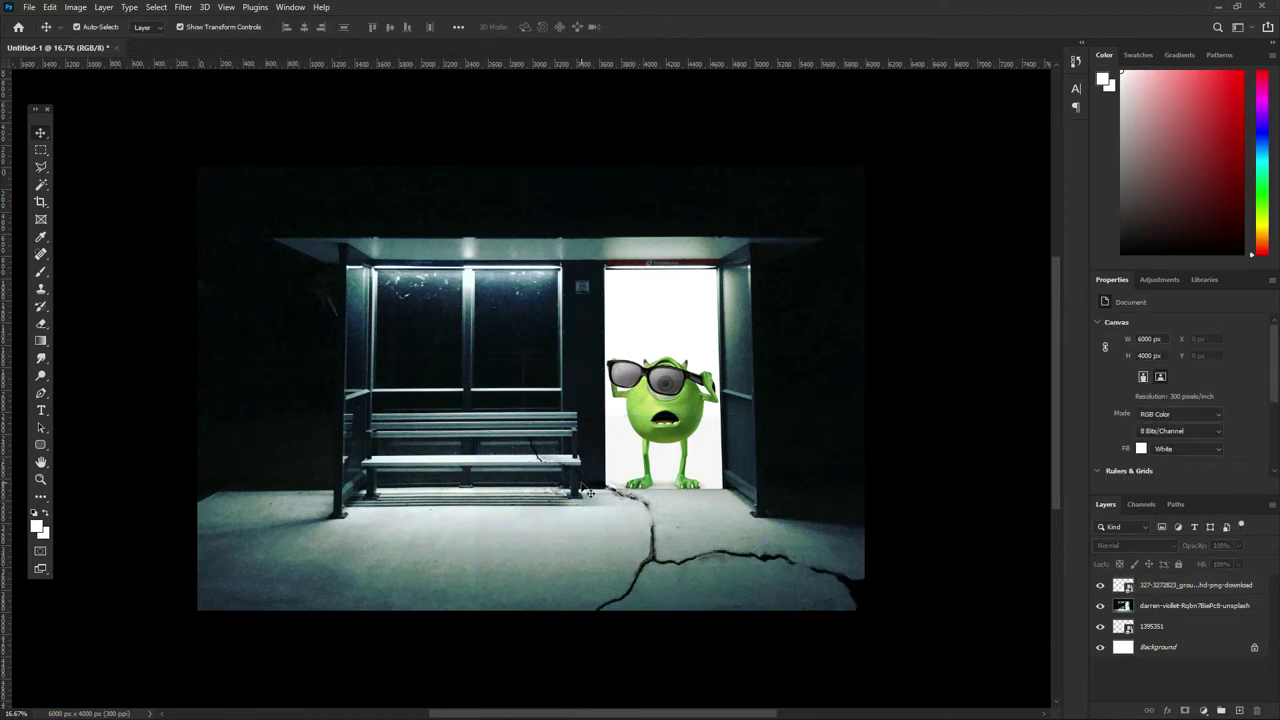
- Rasterize the crack layer into ordinary pixels
scroll(622, 507, "up", 1)
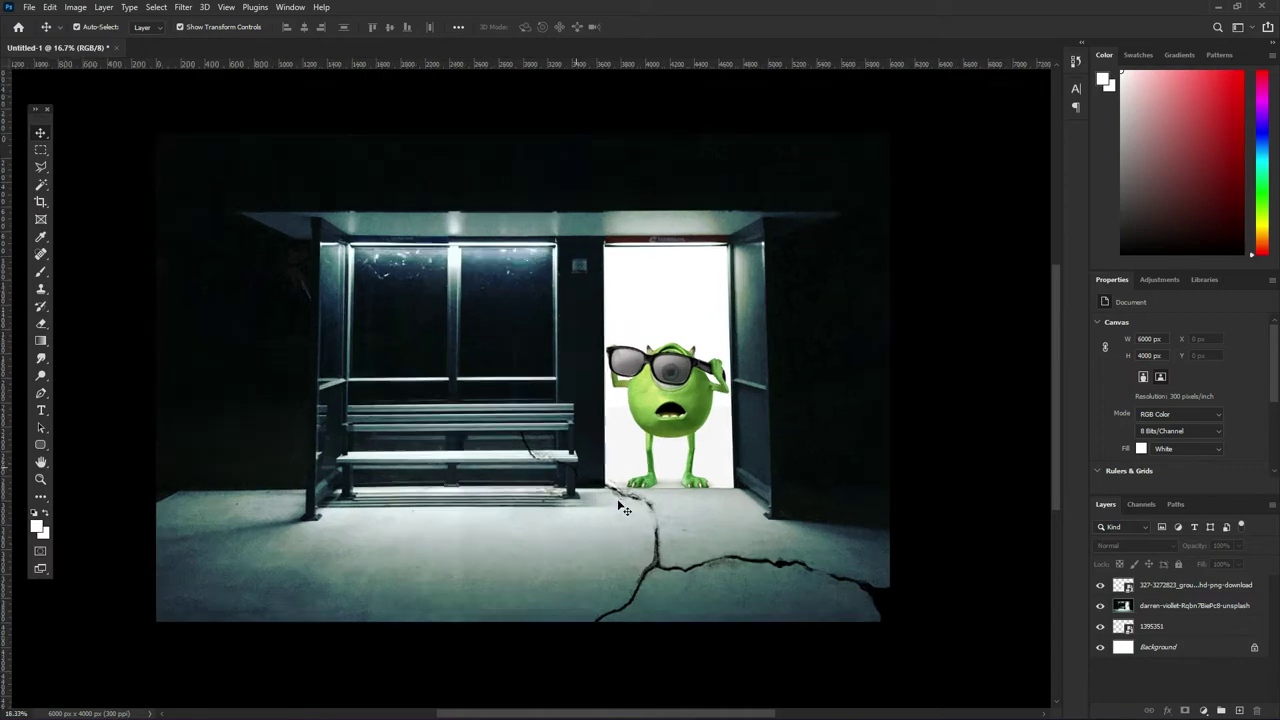
scroll(622, 507, "up", 1)
scroll(622, 507, "up", 1)
scroll(622, 507, "up", 1)
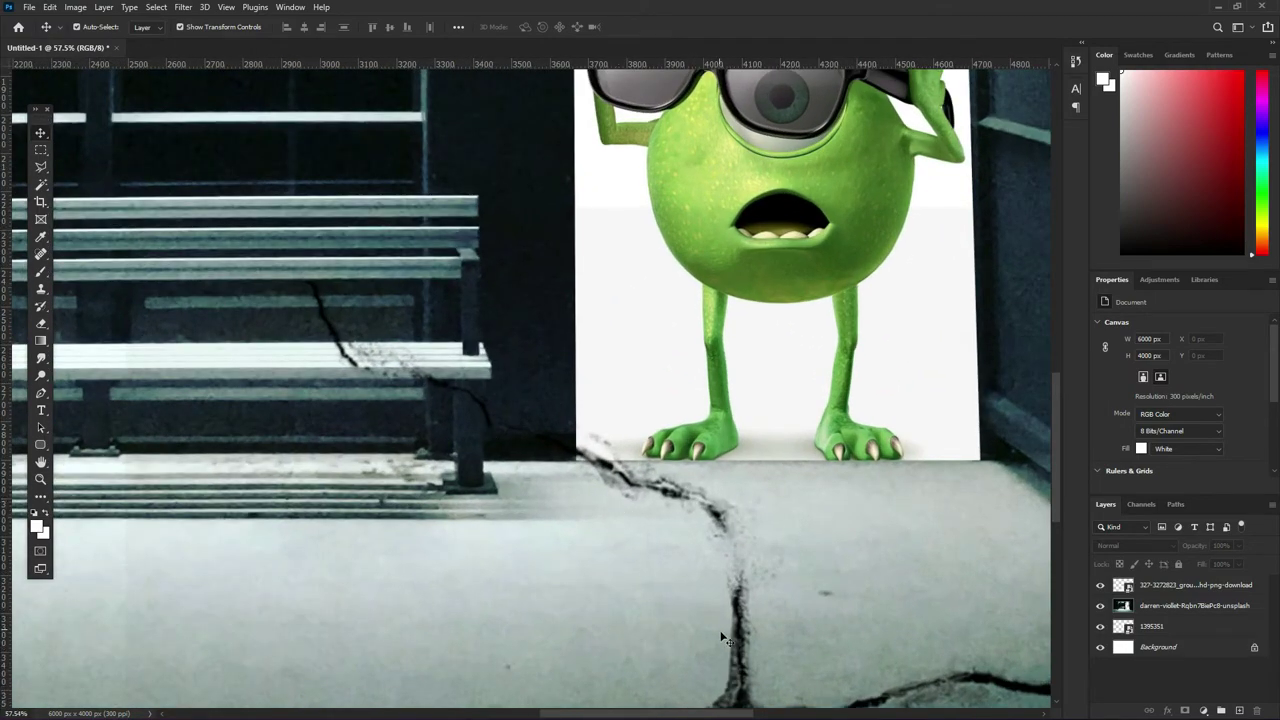
left_click(1172, 590)
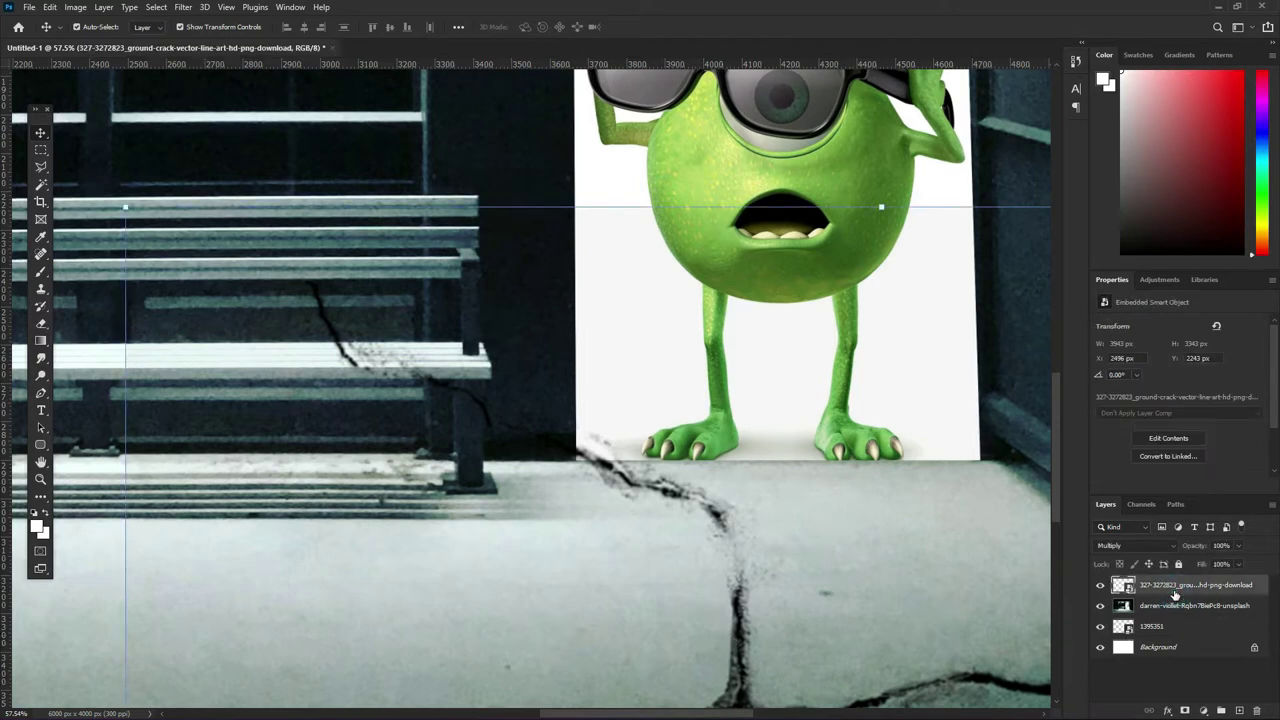
right_click(1172, 591)
left_click(1143, 260)
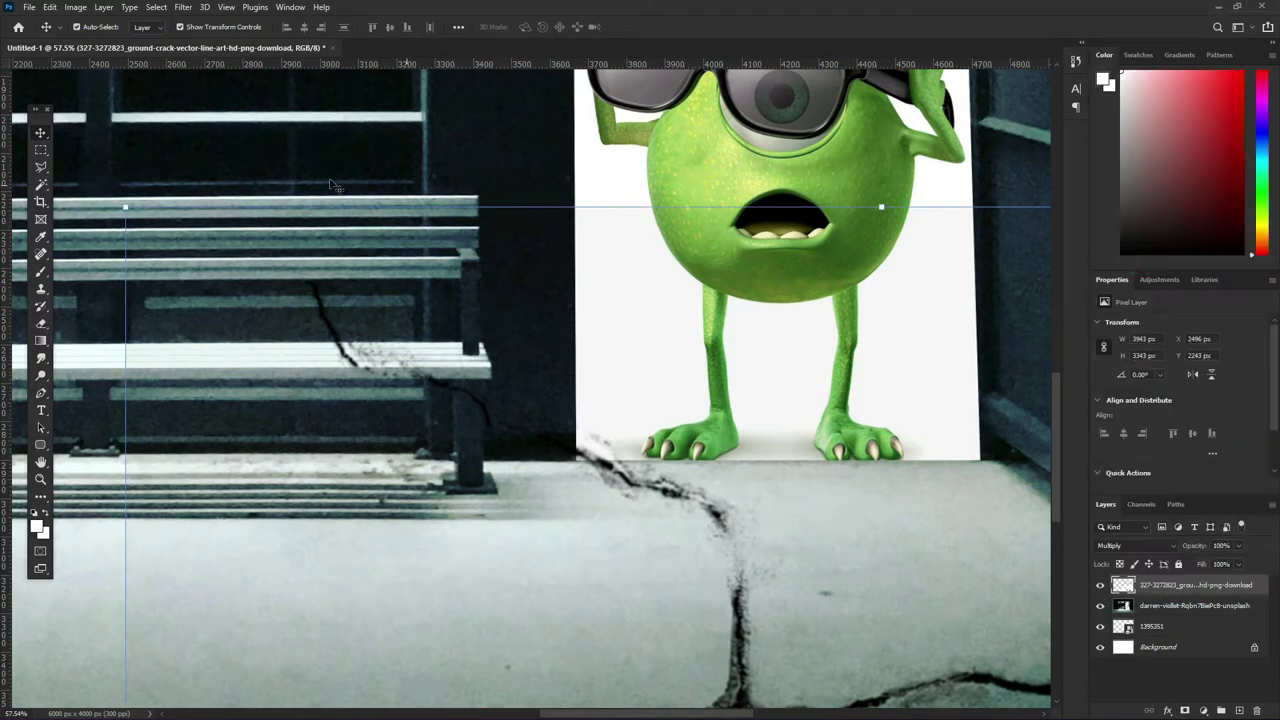
- Delete the crack branch behind the bench using a rectangular selection, then deselect
left_click(40, 151)
left_click_drag(193, 106, 578, 603)
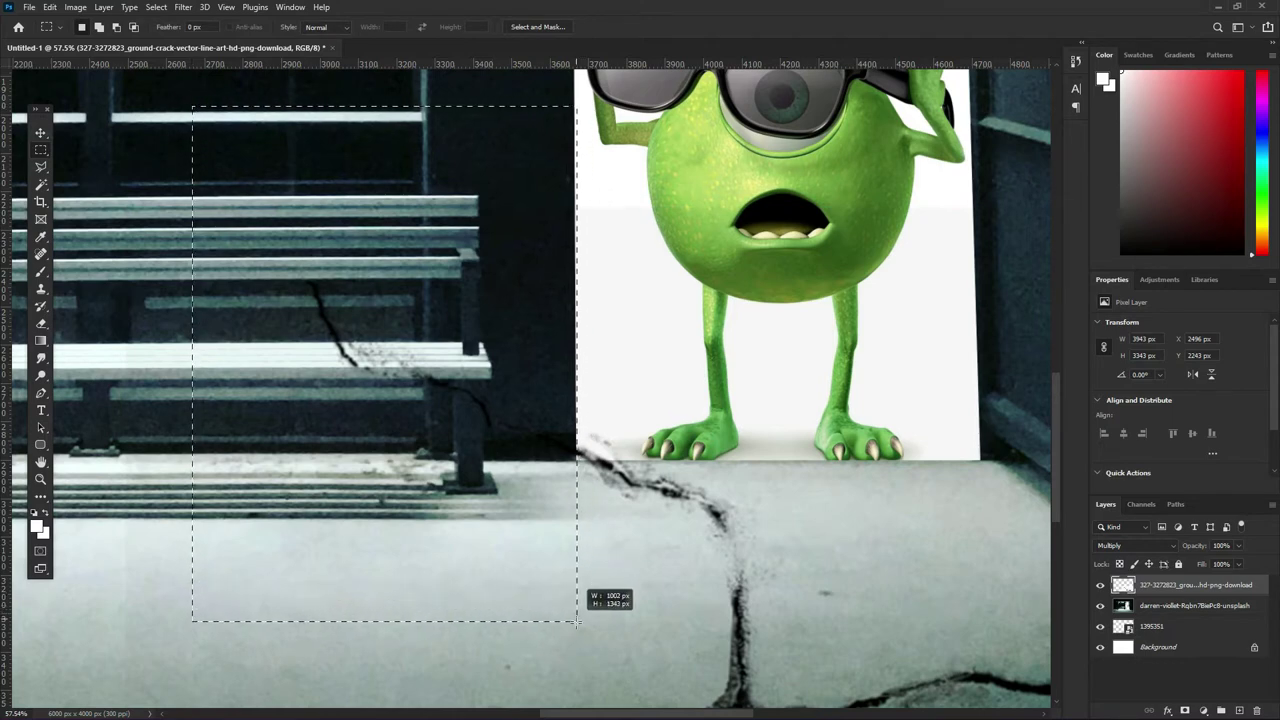
left_click_drag(578, 603, 576, 628)
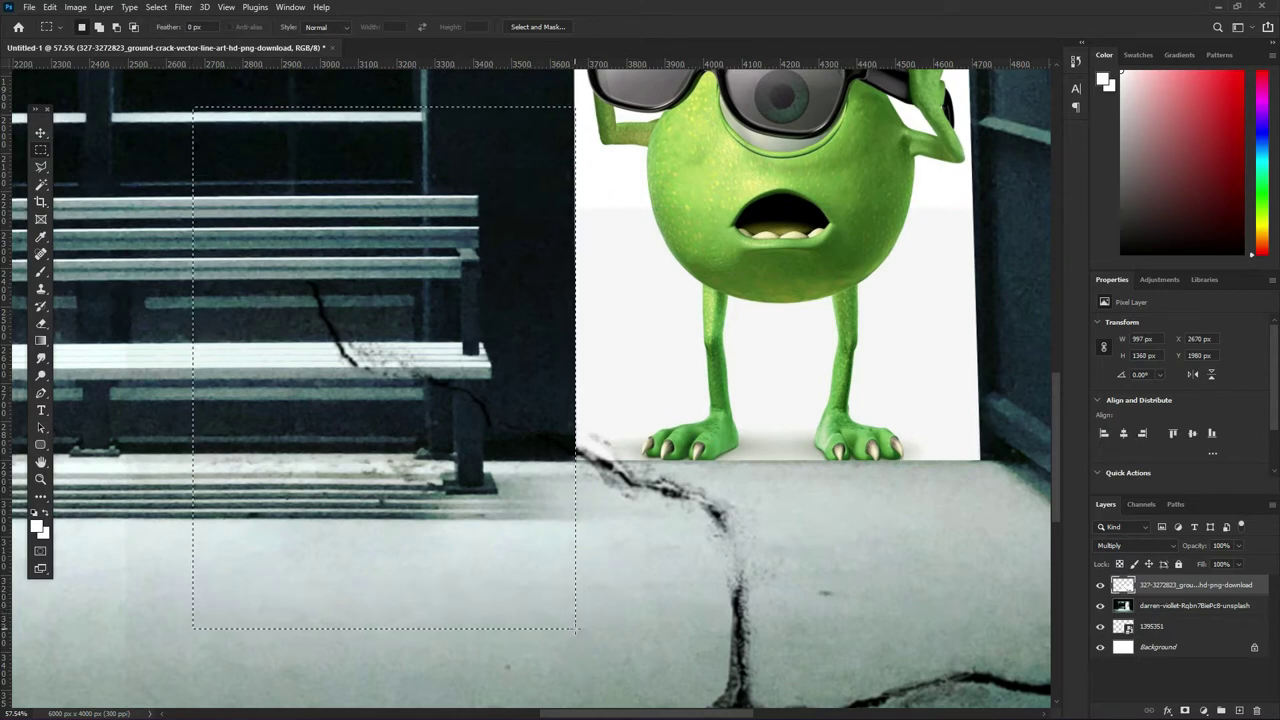
key("Delete")
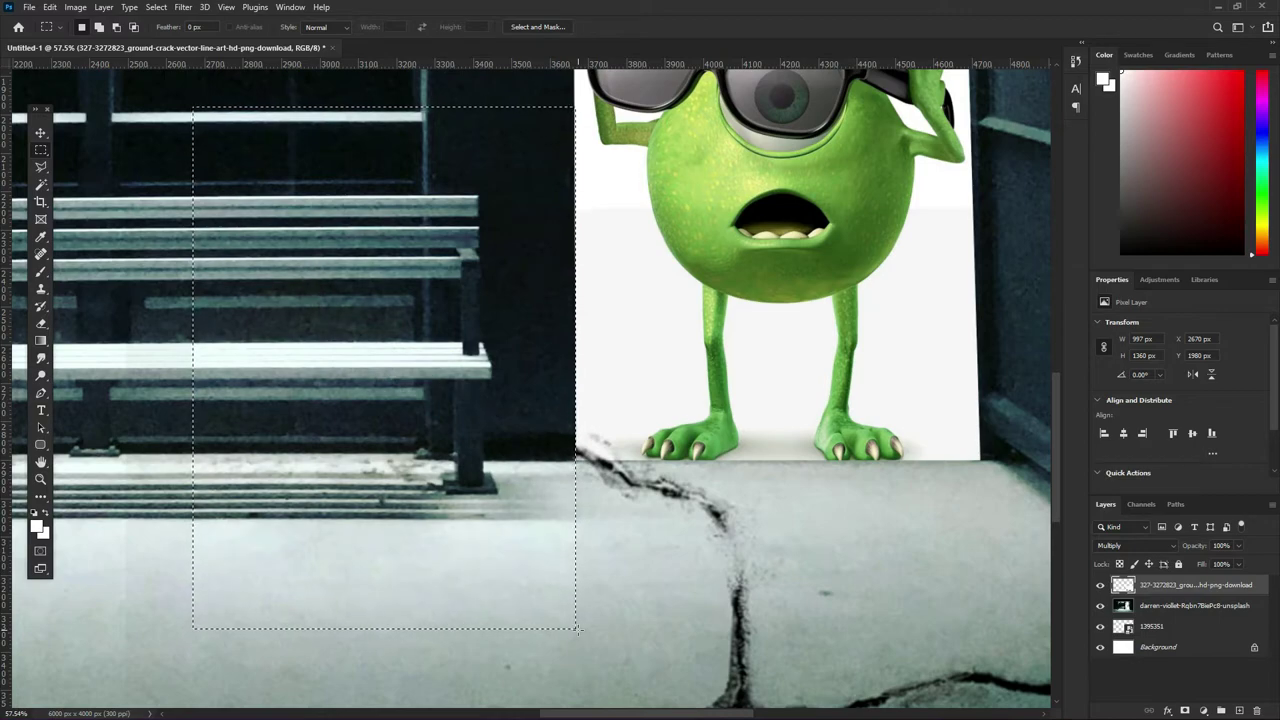
key("ctrl+d")
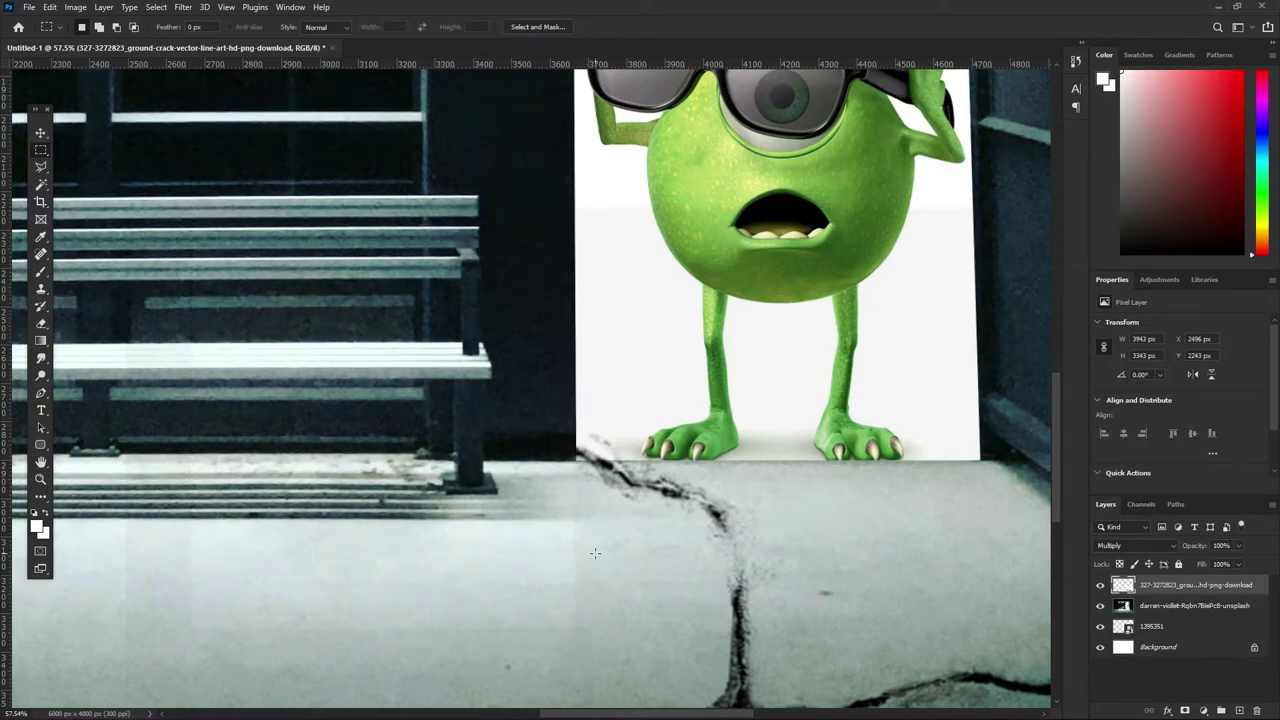
scroll(595, 553, "down", 3)
scroll(597, 552, "down", 2)
scroll(600, 551, "down", 1)
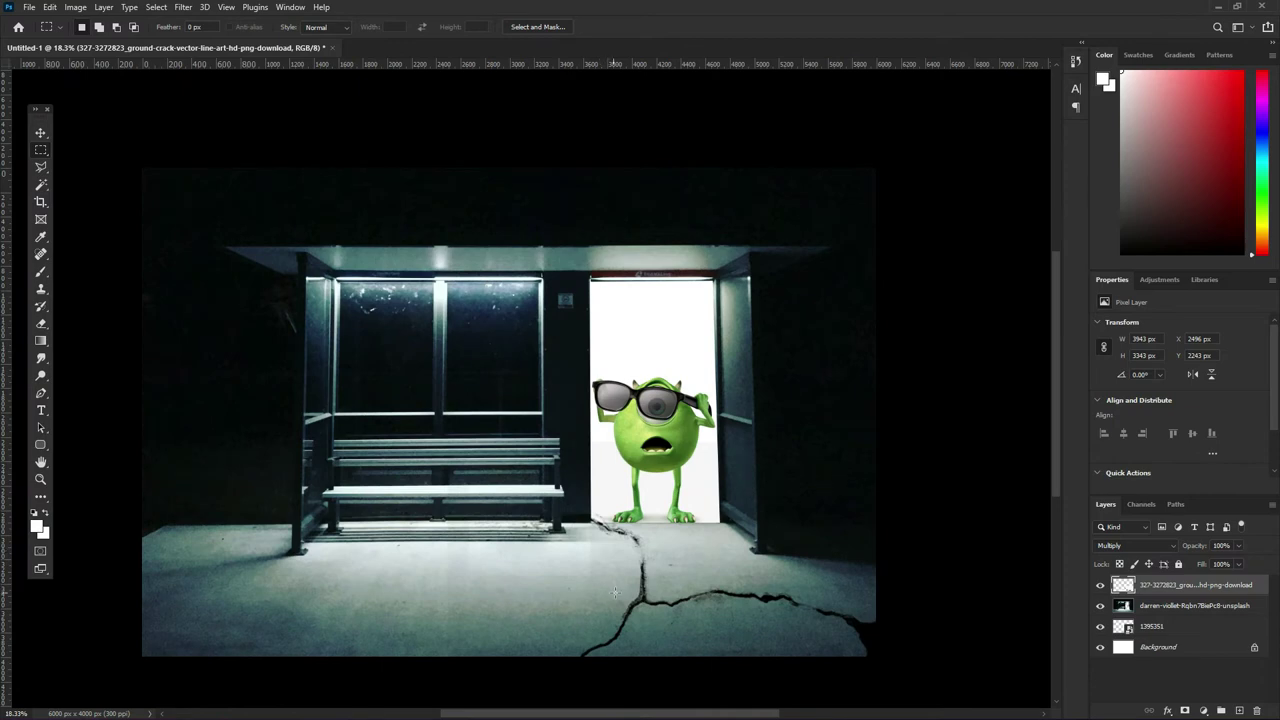
- Trim the faint crack tip at the doorway with a soft 161 px eraser brush
key("e")
right_click(618, 553)
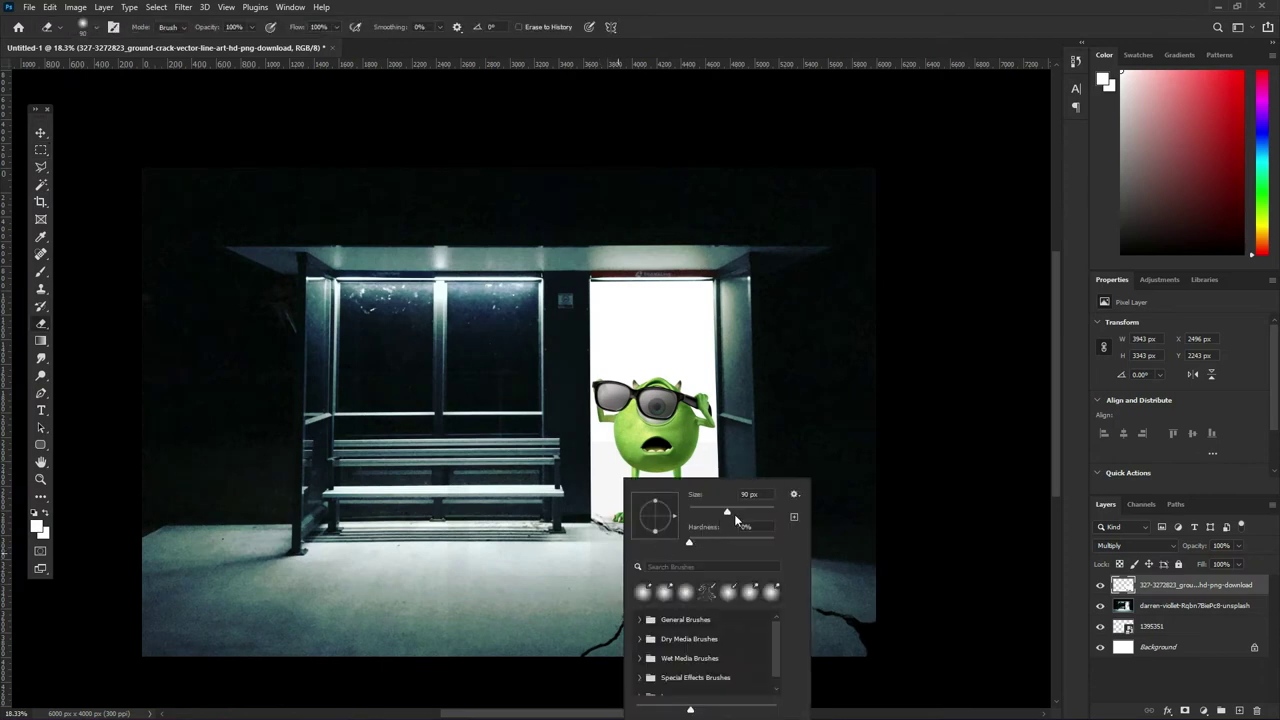
left_click(744, 508)
key("Return")
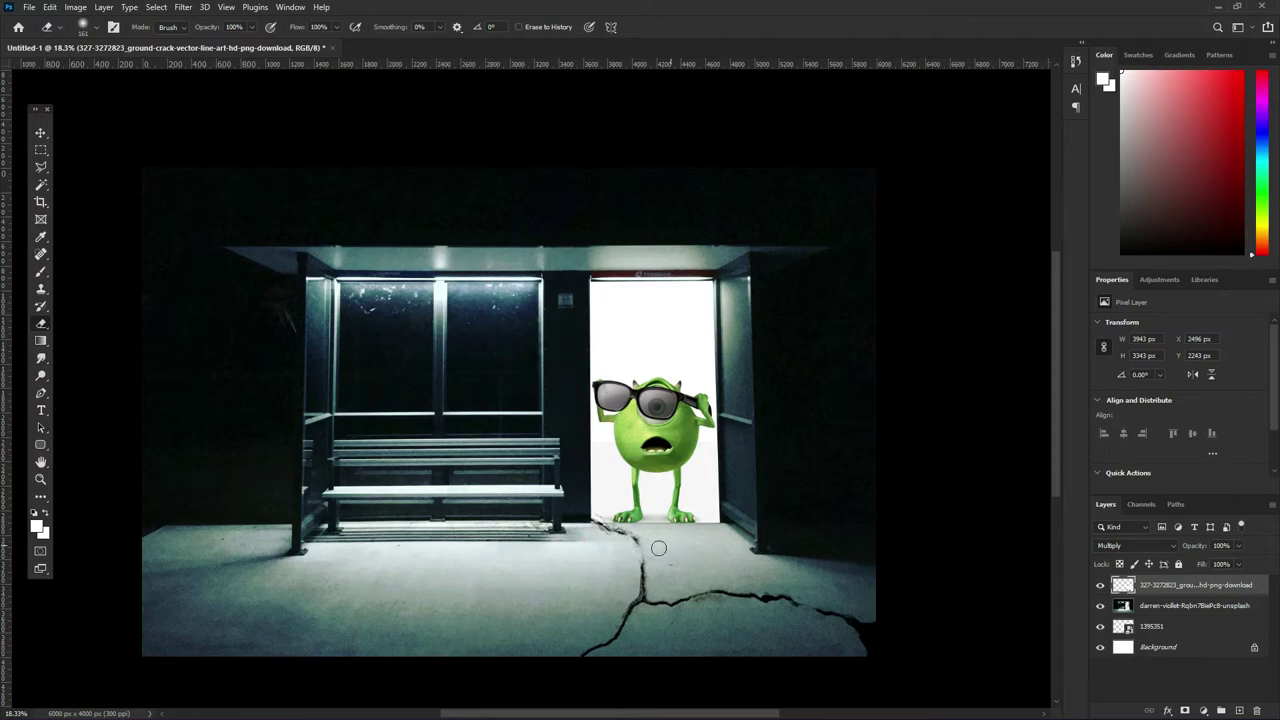
scroll(596, 510, "up", 1)
scroll(610, 504, "up", 3)
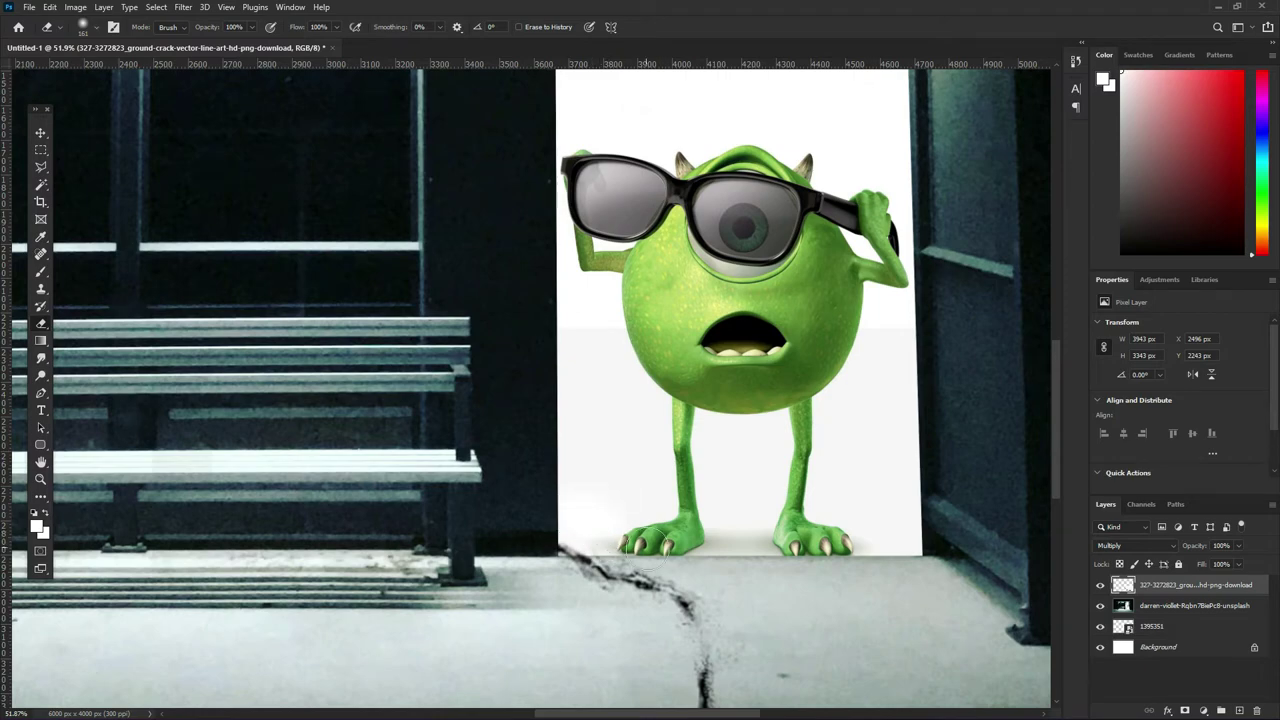
scroll(655, 545, "down", 3)
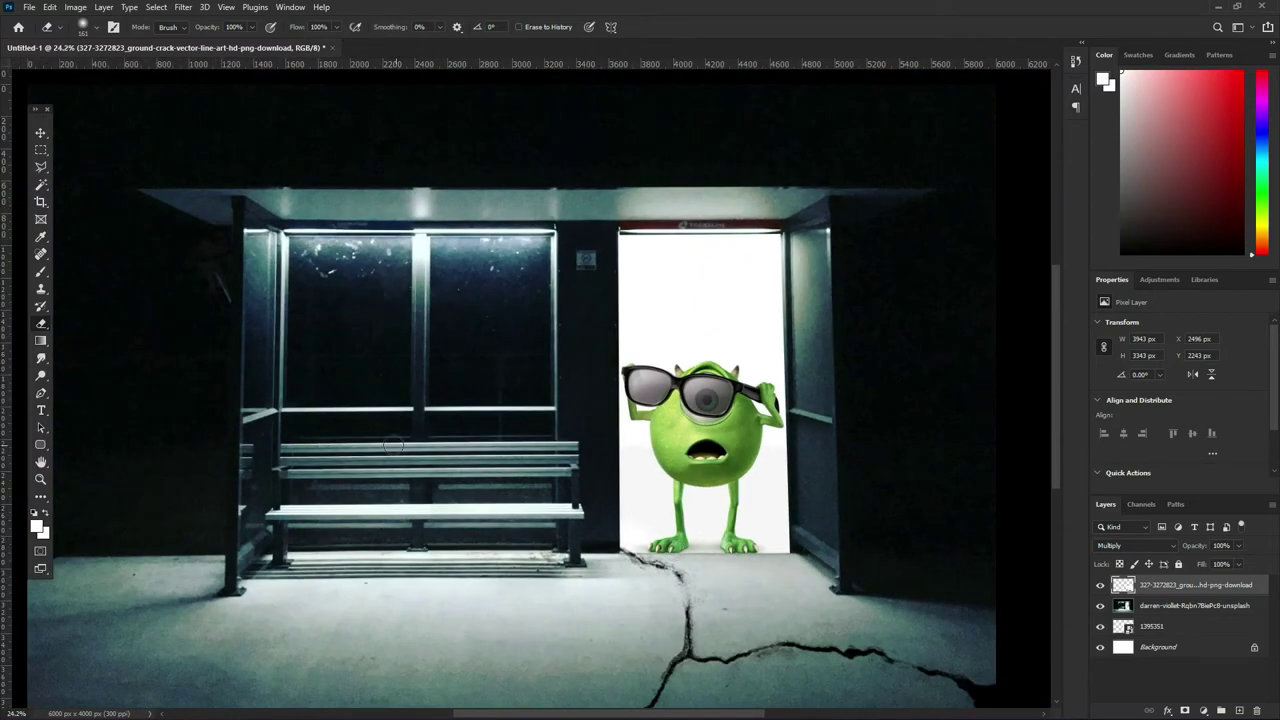
scroll(395, 447, "down", 2)
scroll(397, 450, "up", 2)
scroll(397, 450, "down", 1)
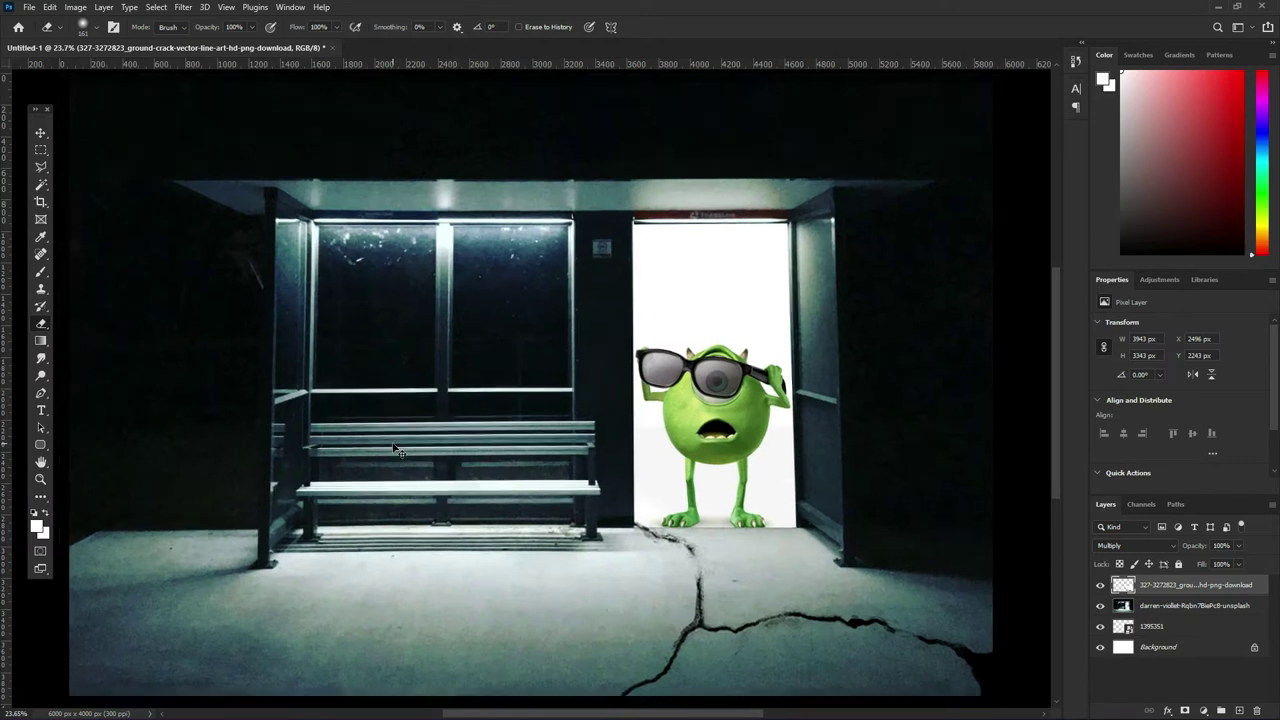
scroll(393, 445, "down", 1)
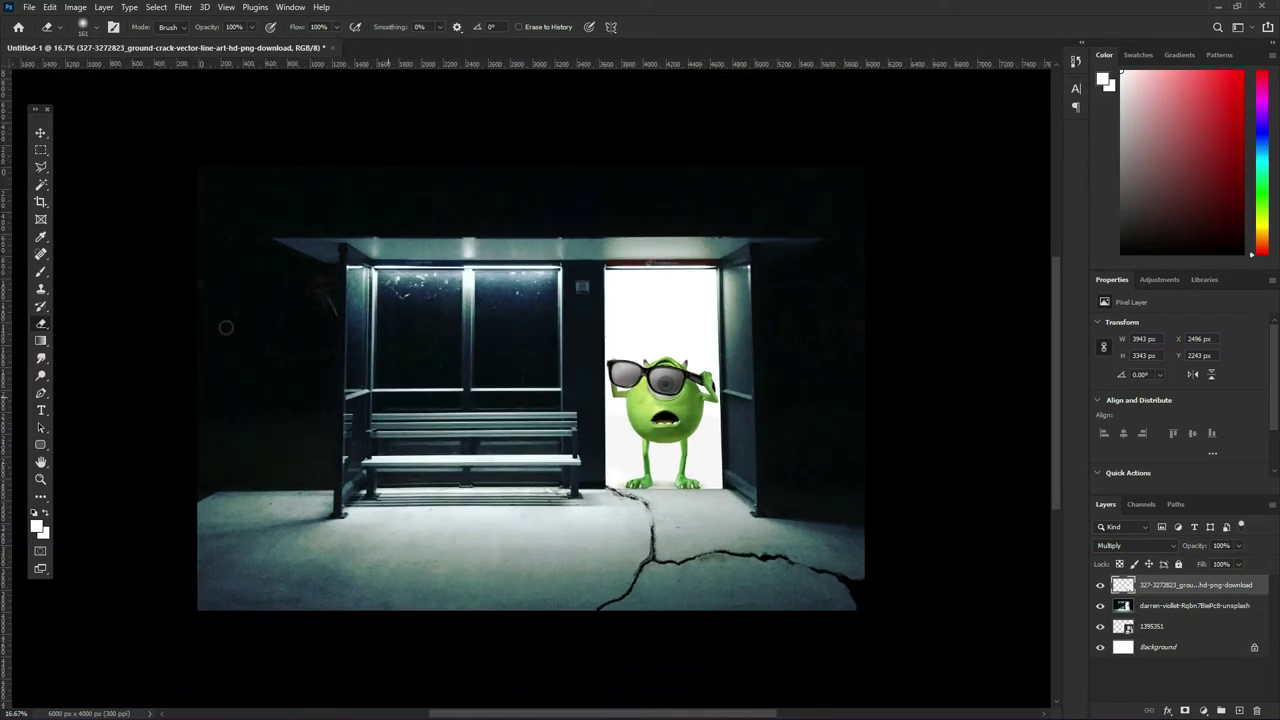
left_click(41, 132)
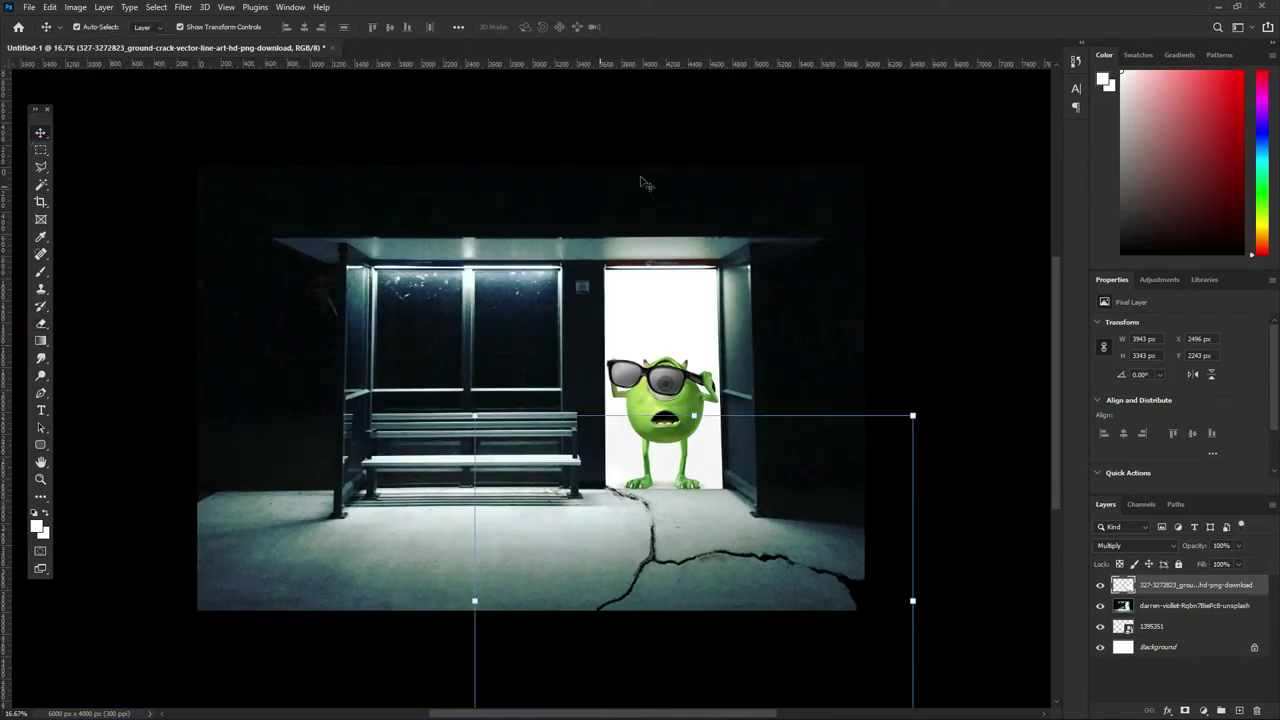
- Alt-drag a copy of the crack left and distort it in perspective across the left floor
left_click(686, 138)
left_click(860, 598)
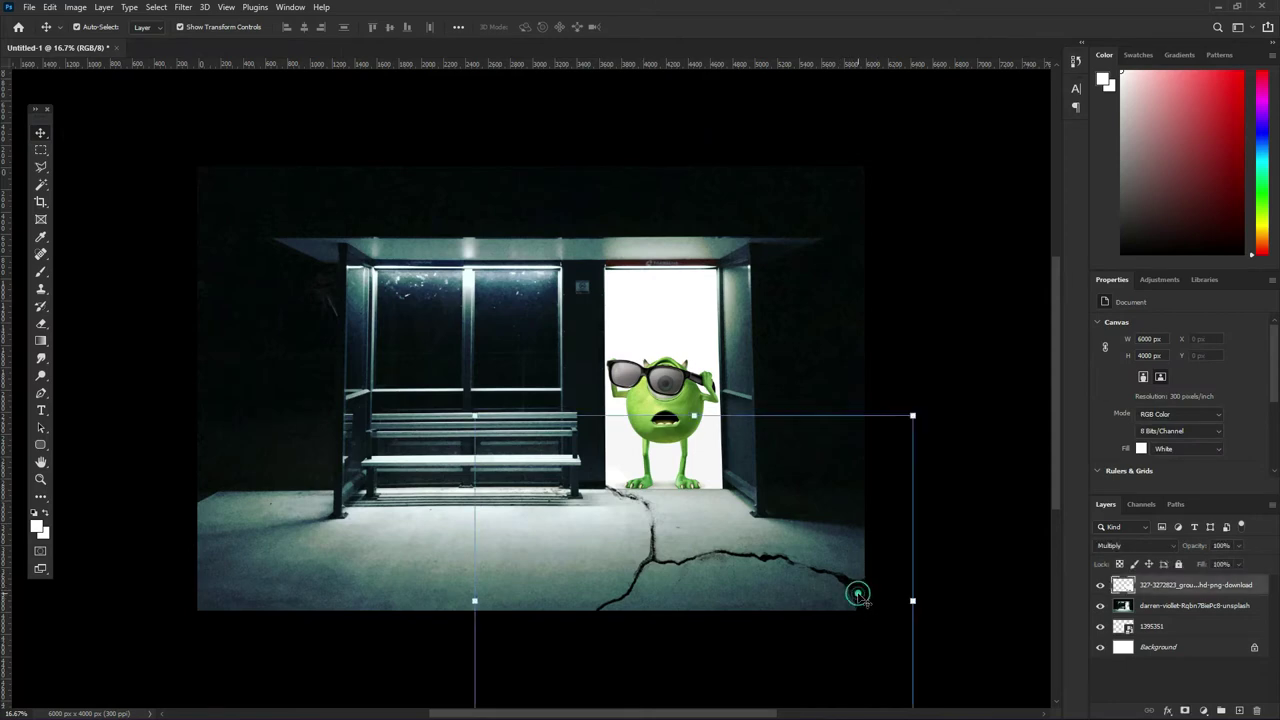
mouse_move(860, 598)
left_mouse_down()
mouse_move(473, 590)
mouse_move(519, 596)
mouse_move(534, 630)
mouse_move(556, 606)
mouse_move(543, 598)
left_mouse_up()
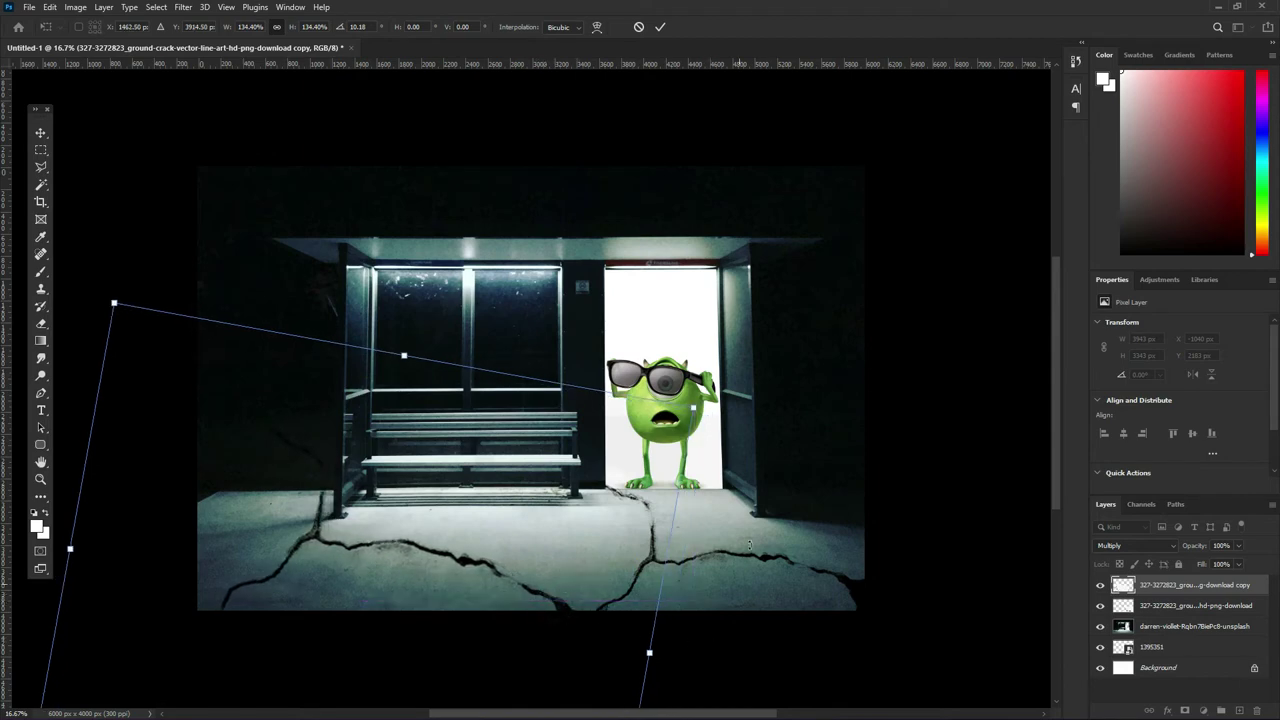
left_click(660, 28)
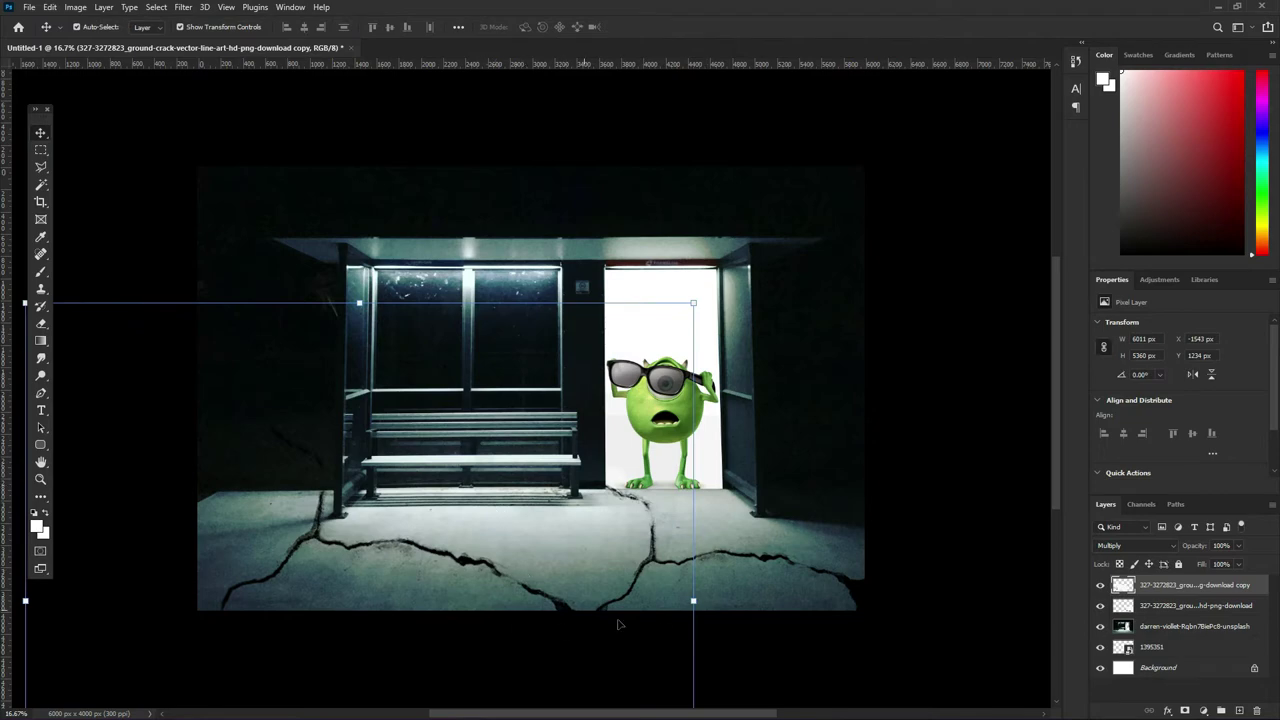
left_click(762, 650)
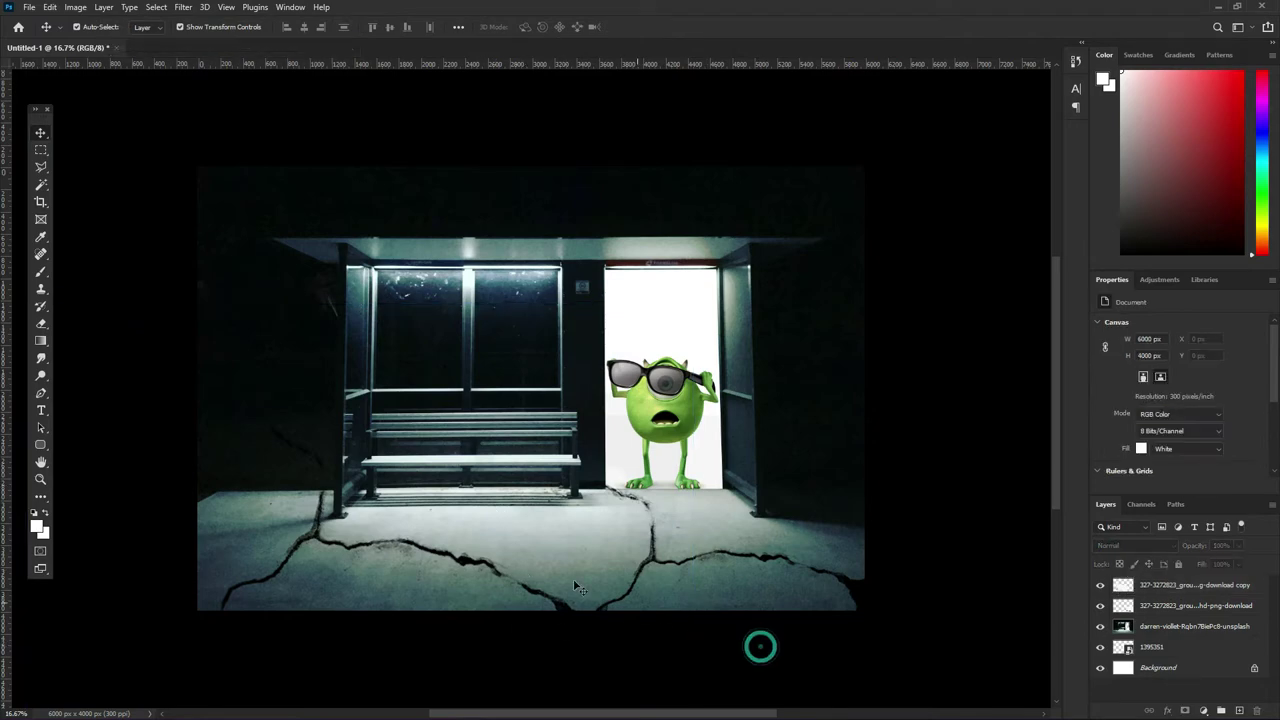
- Erase the copied crack's stray lines near Mike's feet, then deselect all layers
left_click(40, 150)
mouse_move(197, 166)
left_mouse_down()
mouse_move(354, 400)
mouse_move(492, 492)
left_mouse_up()
left_click(1180, 592)
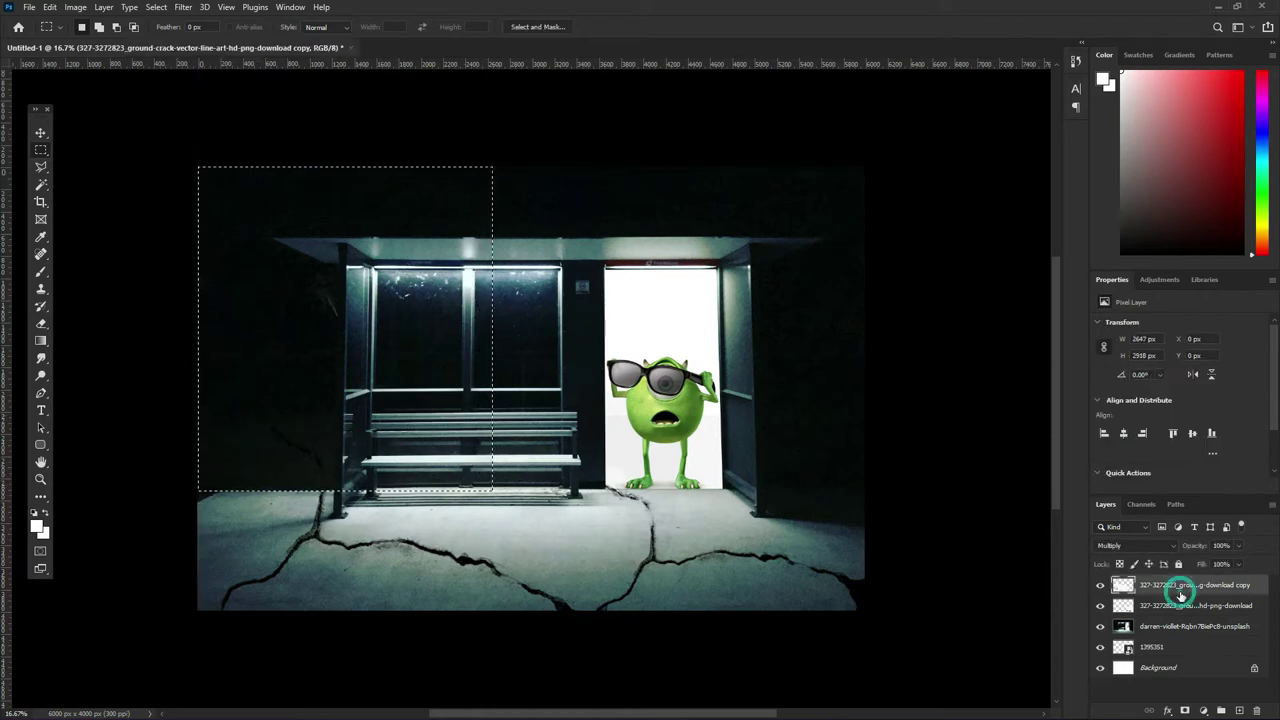
left_click(248, 320)
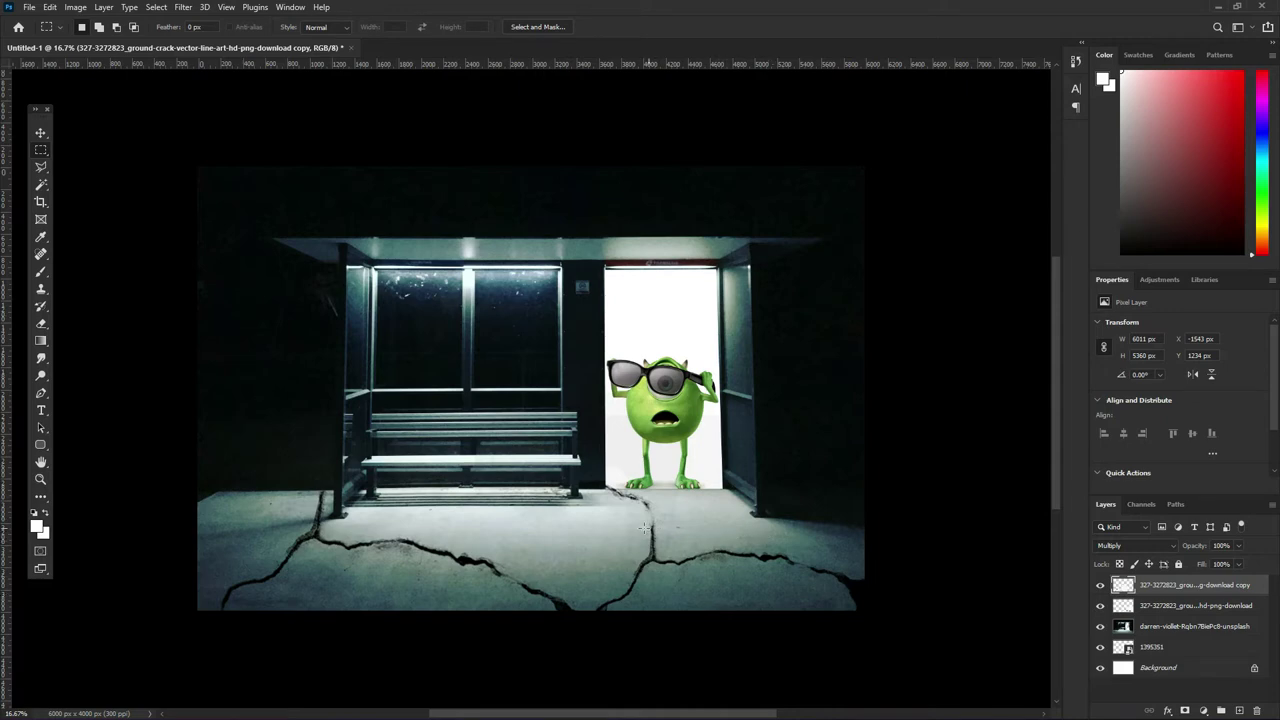
key("v")
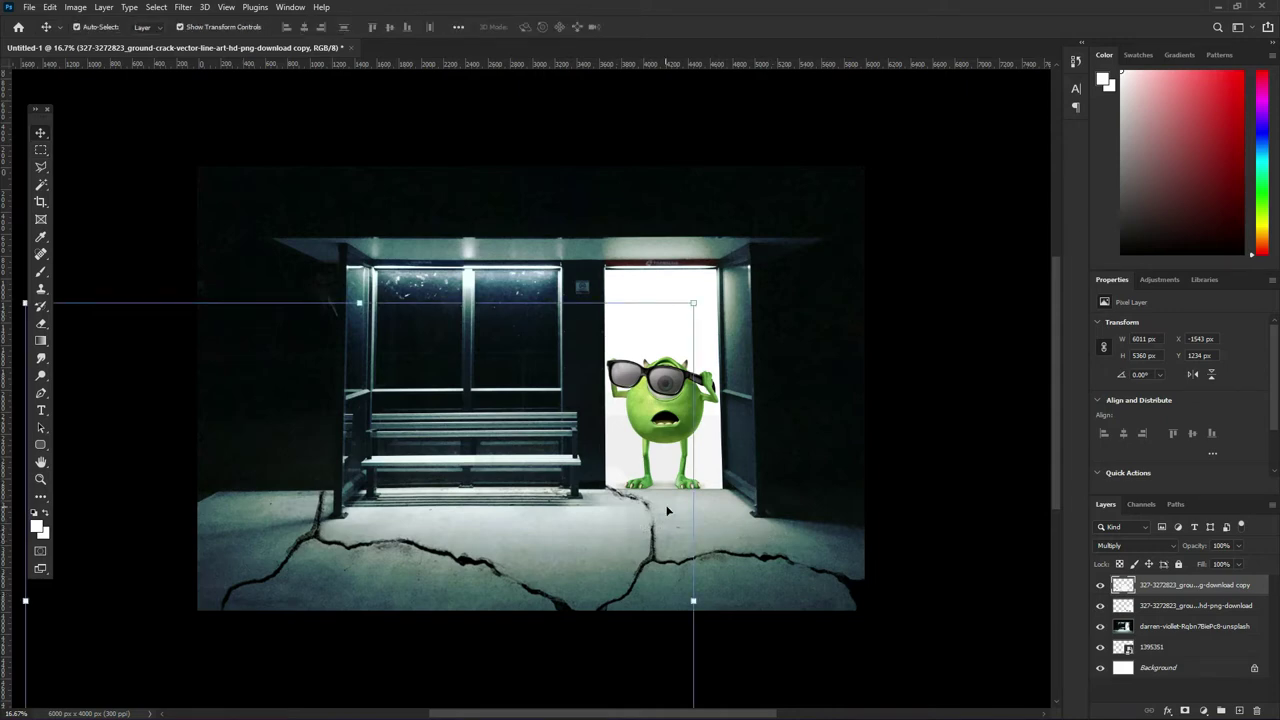
key("e")
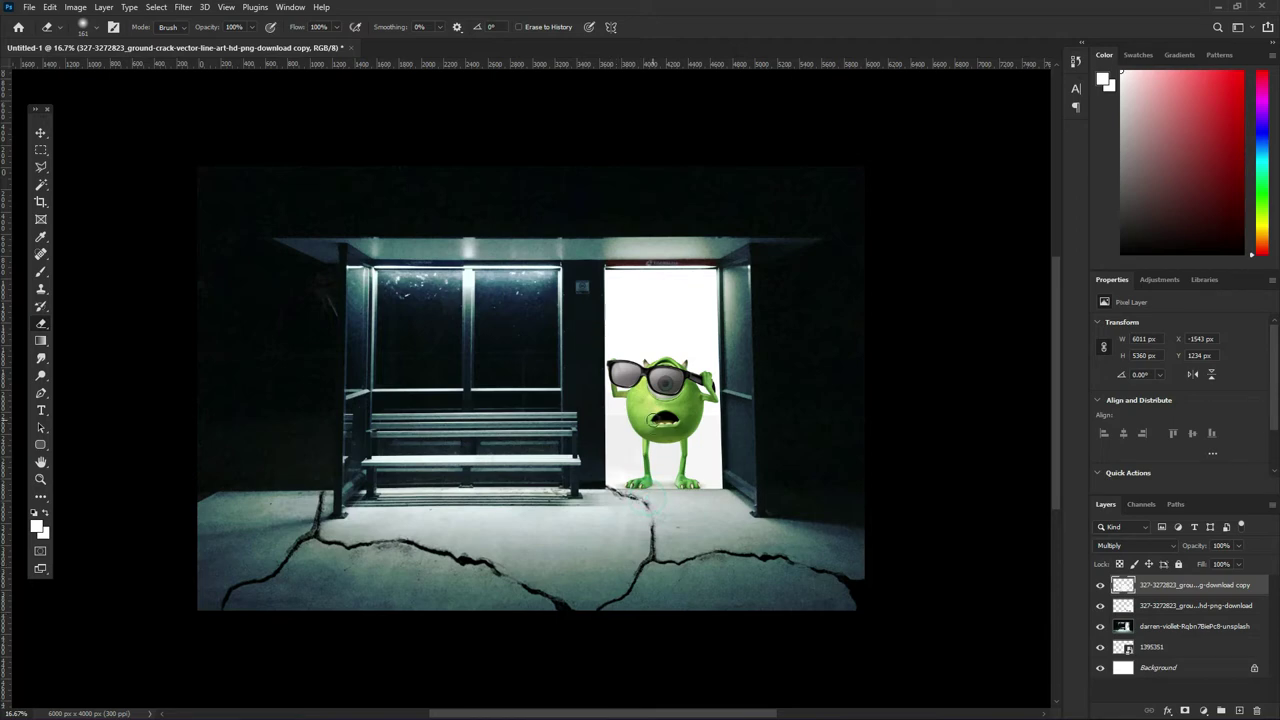
left_click(41, 134)
left_click(41, 134)
left_click(612, 136)
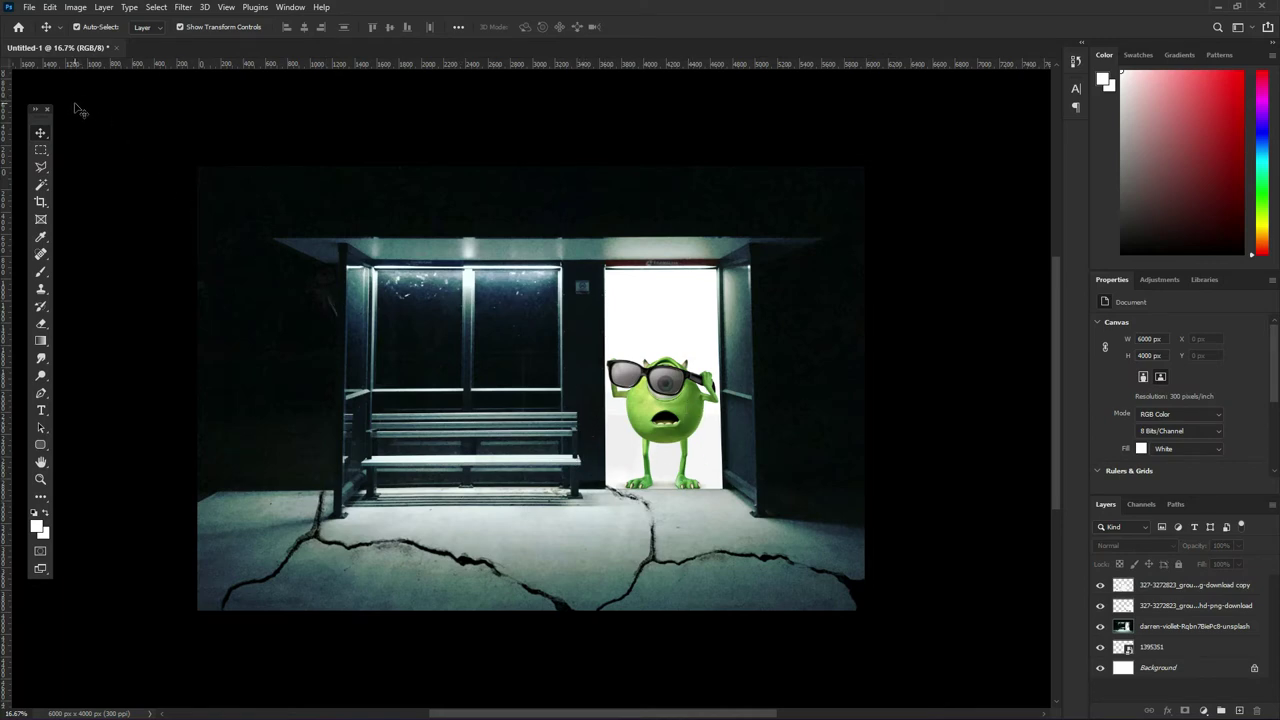
- Group both floor-crack layers into Group 1, then bring up the adjustment layers for the bus-stop photo
left_click(1206, 588)
double_click(1204, 606)
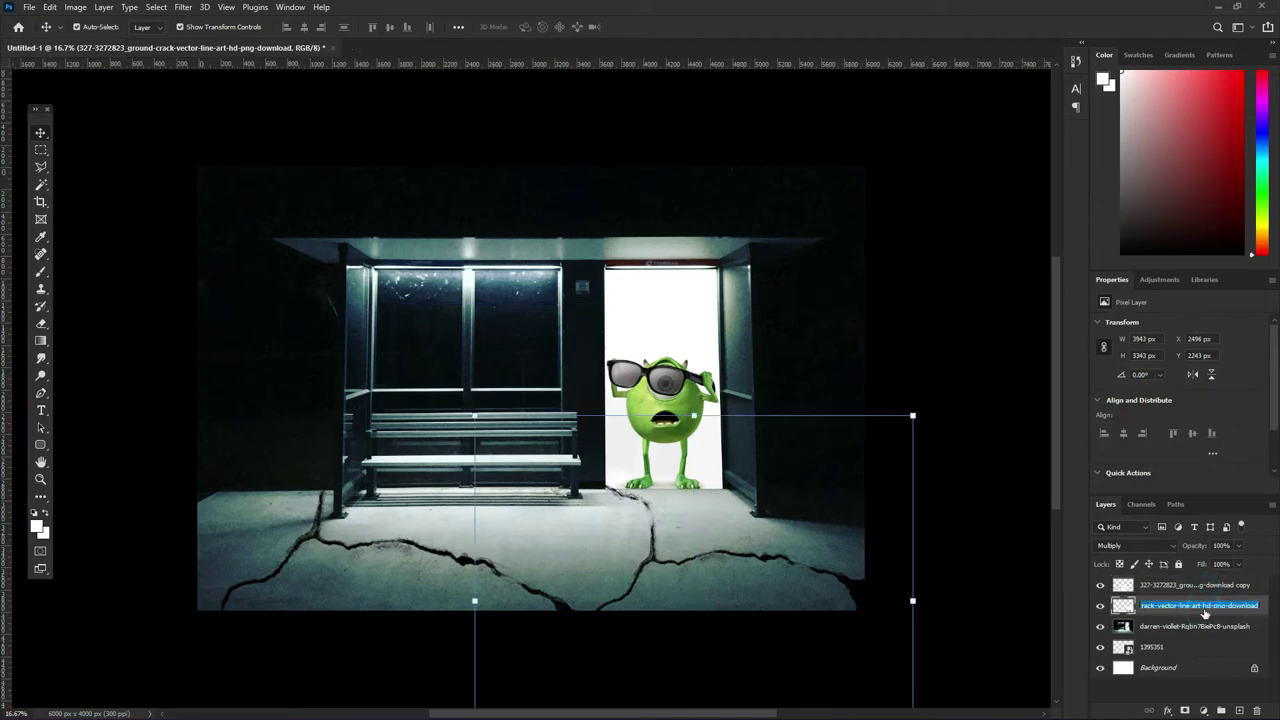
left_click(1206, 590)
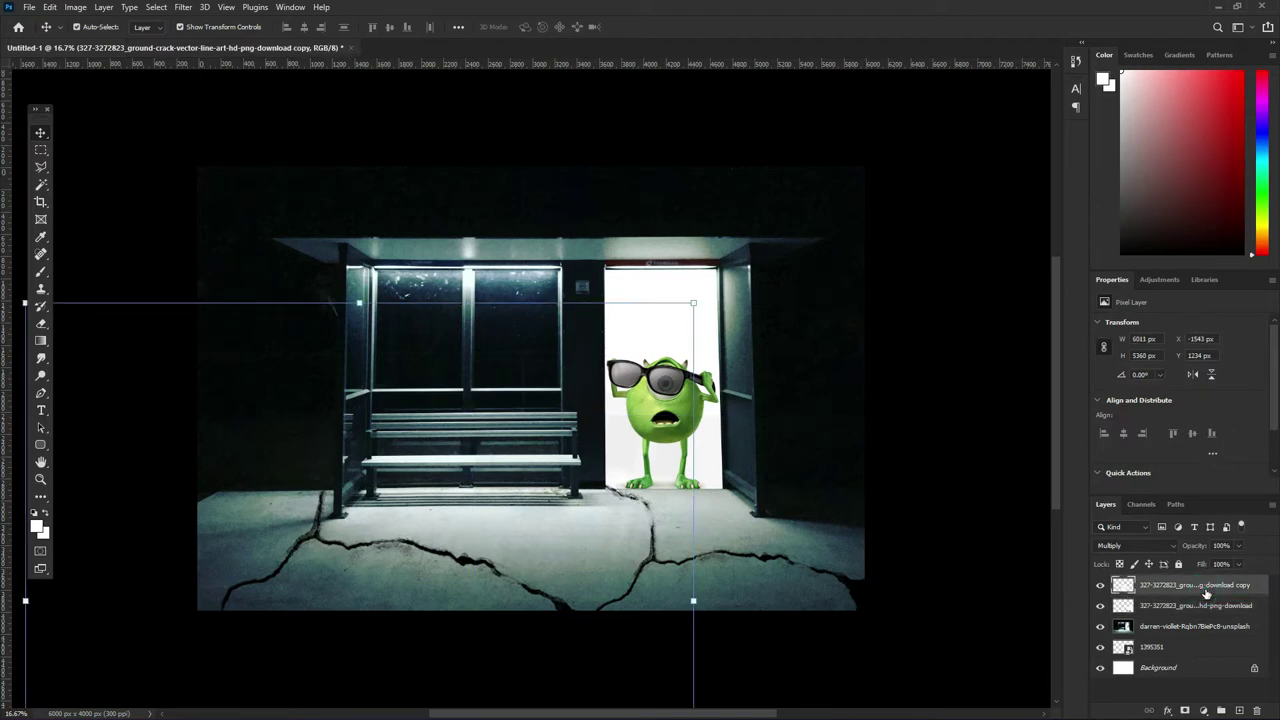
left_click(1205, 606, "shift")
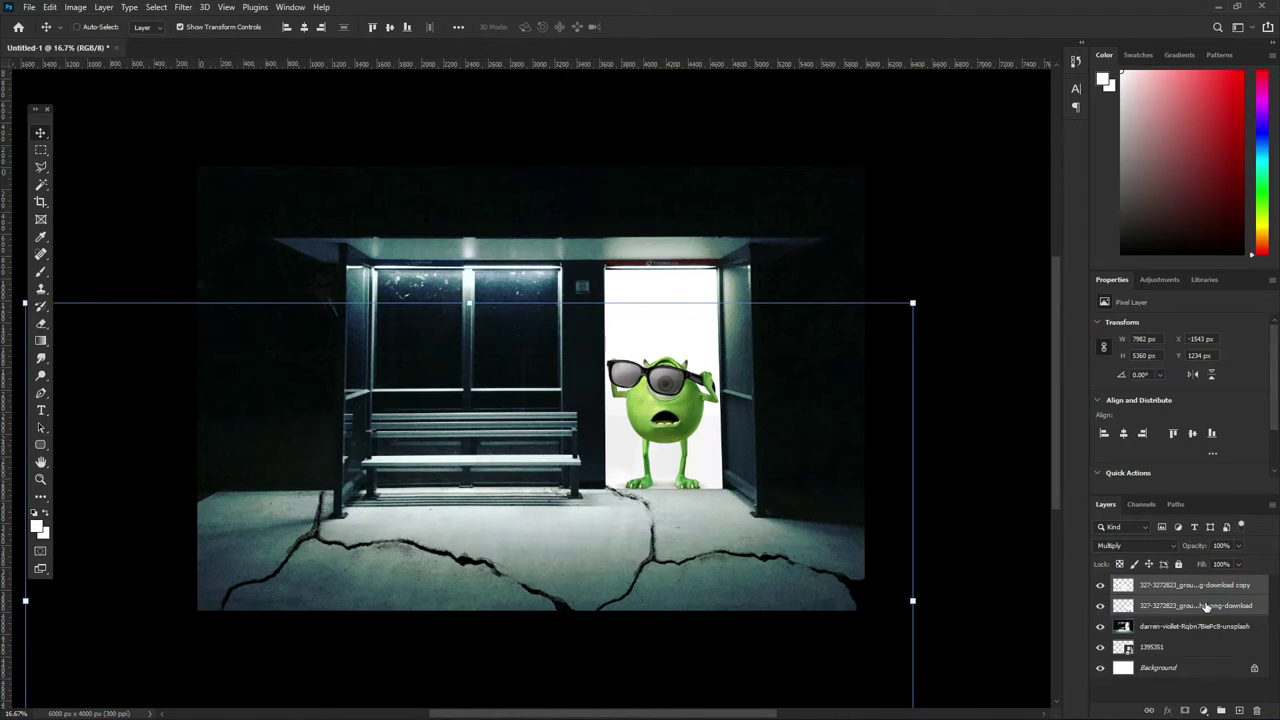
key("ctrl+g")
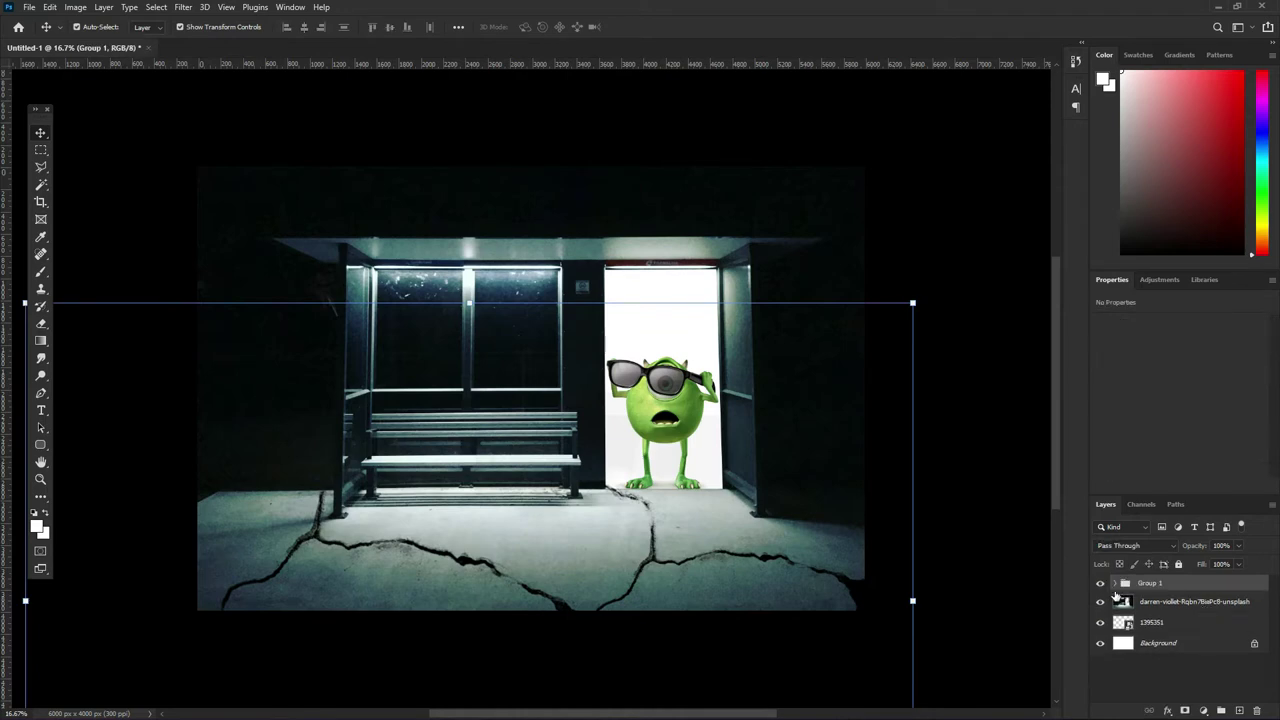
left_click(1180, 604)
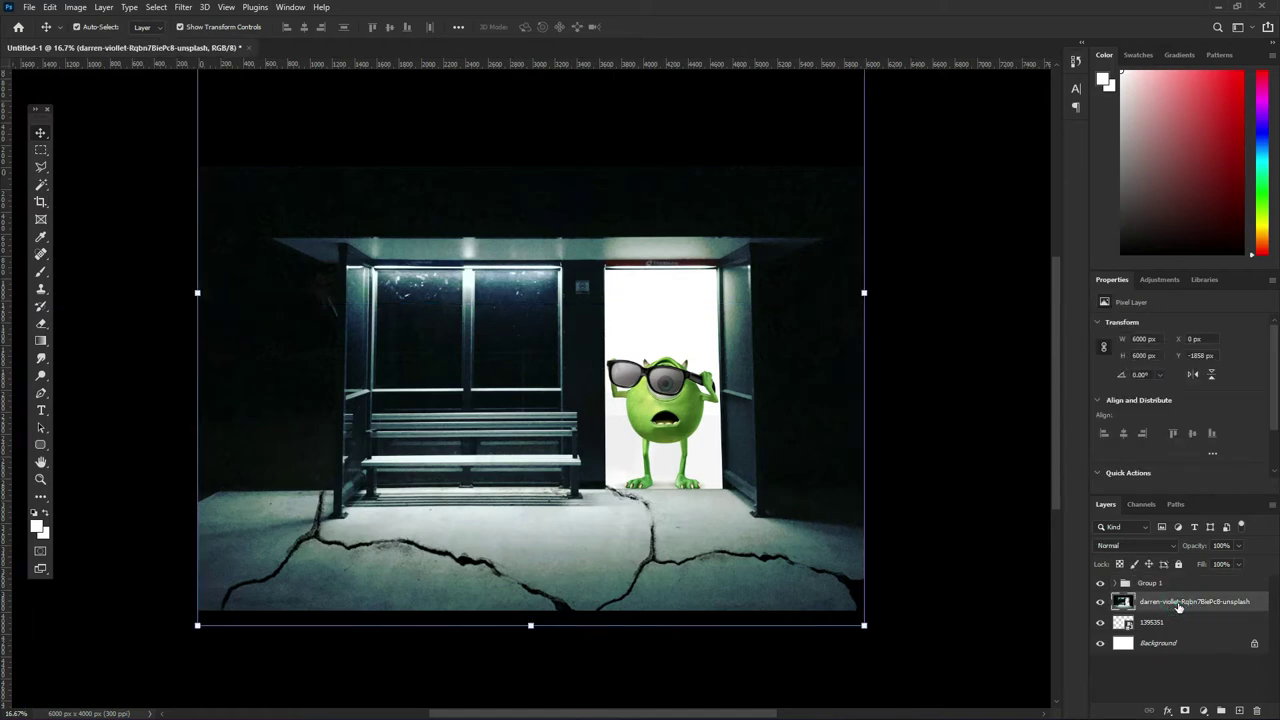
left_click(1204, 710)
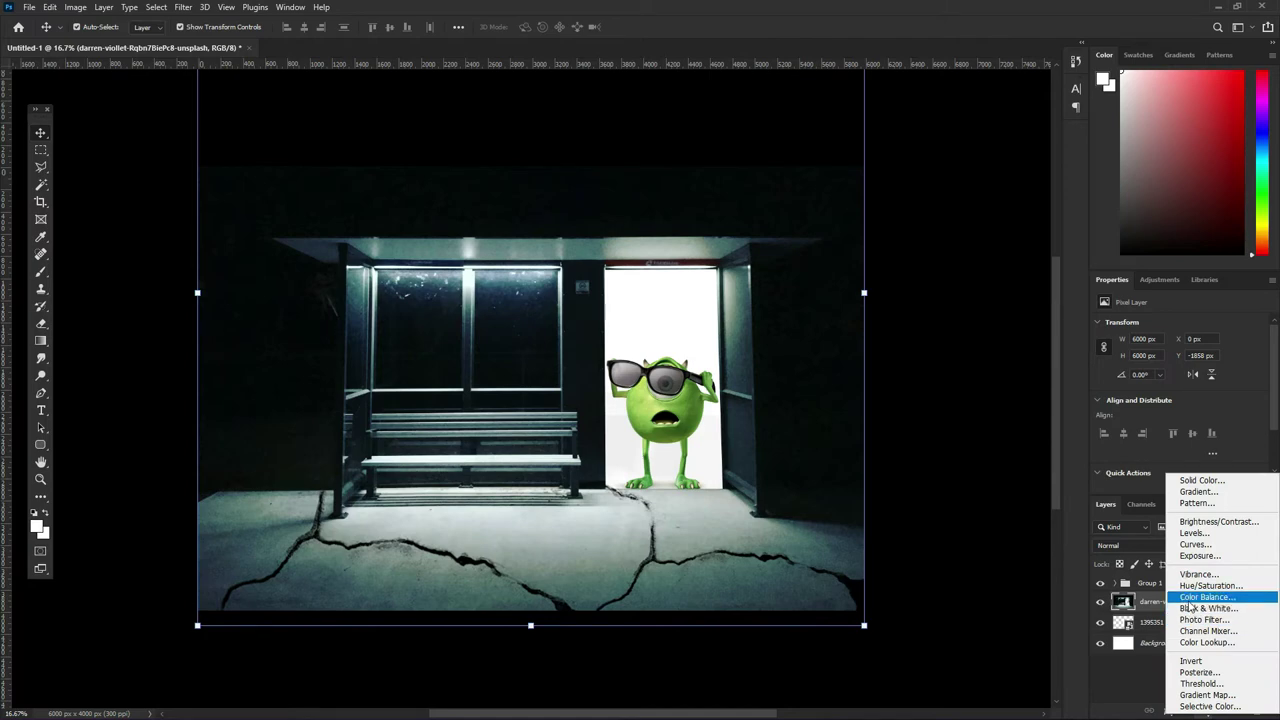
- Add a Color Lookup adjustment layer and preview 3DLUT looks, starting from 2Strip
left_click(1195, 642)
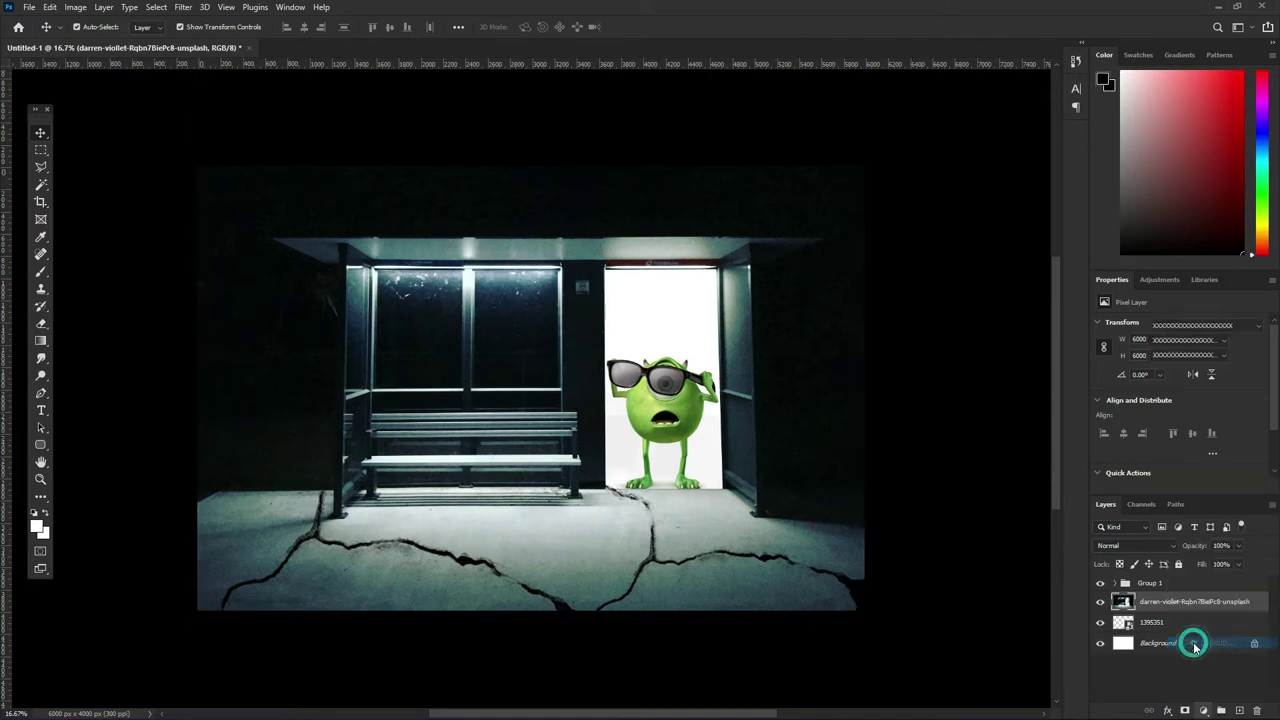
left_click(1192, 330)
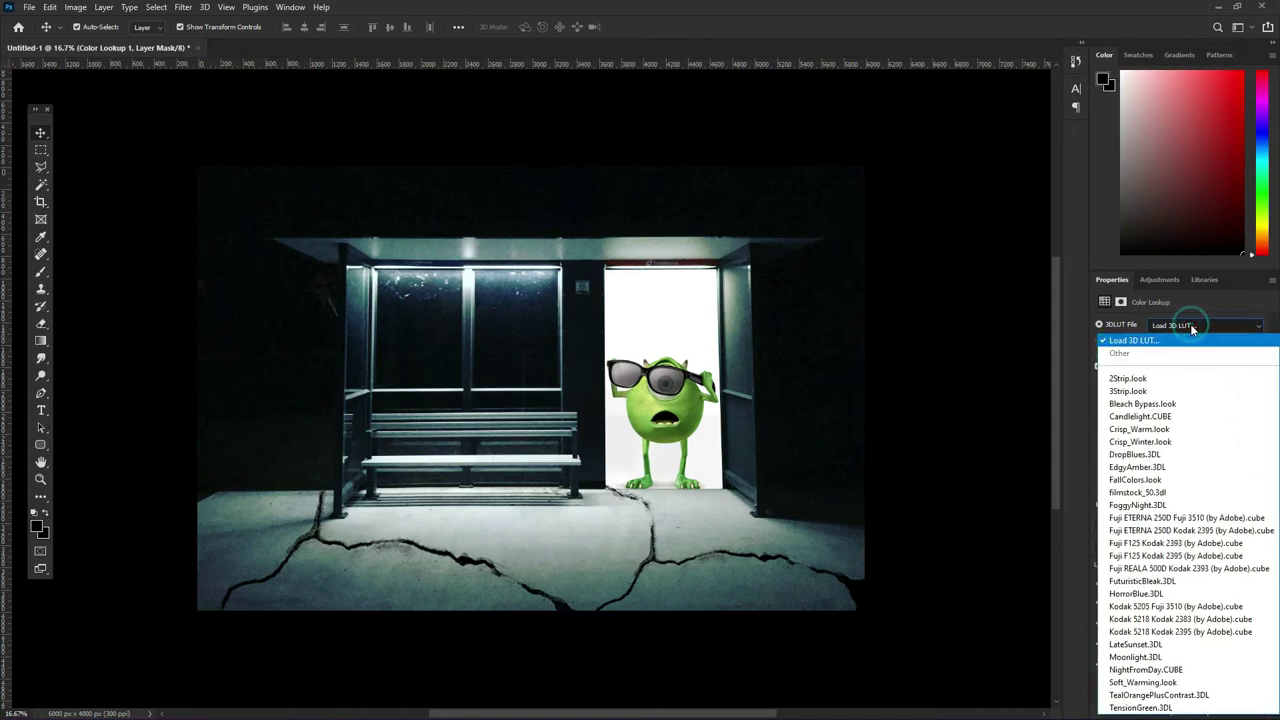
left_click(1183, 380)
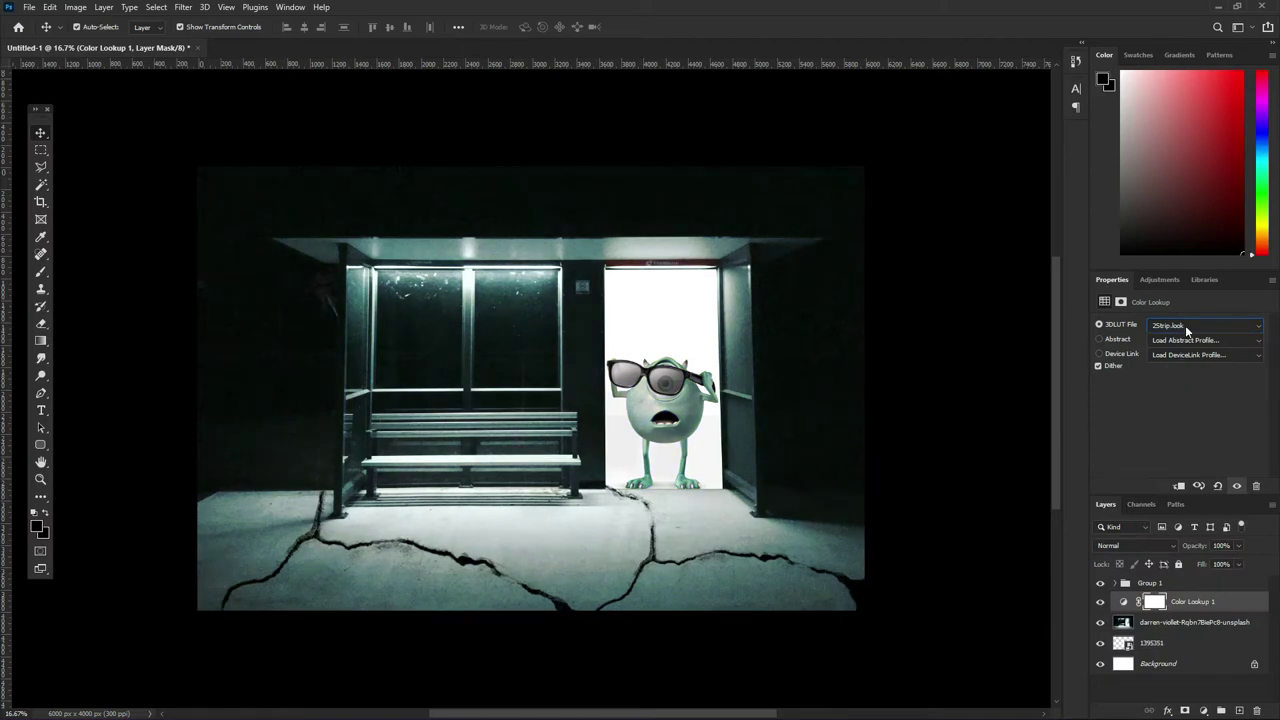
key("Down")
key("Down")
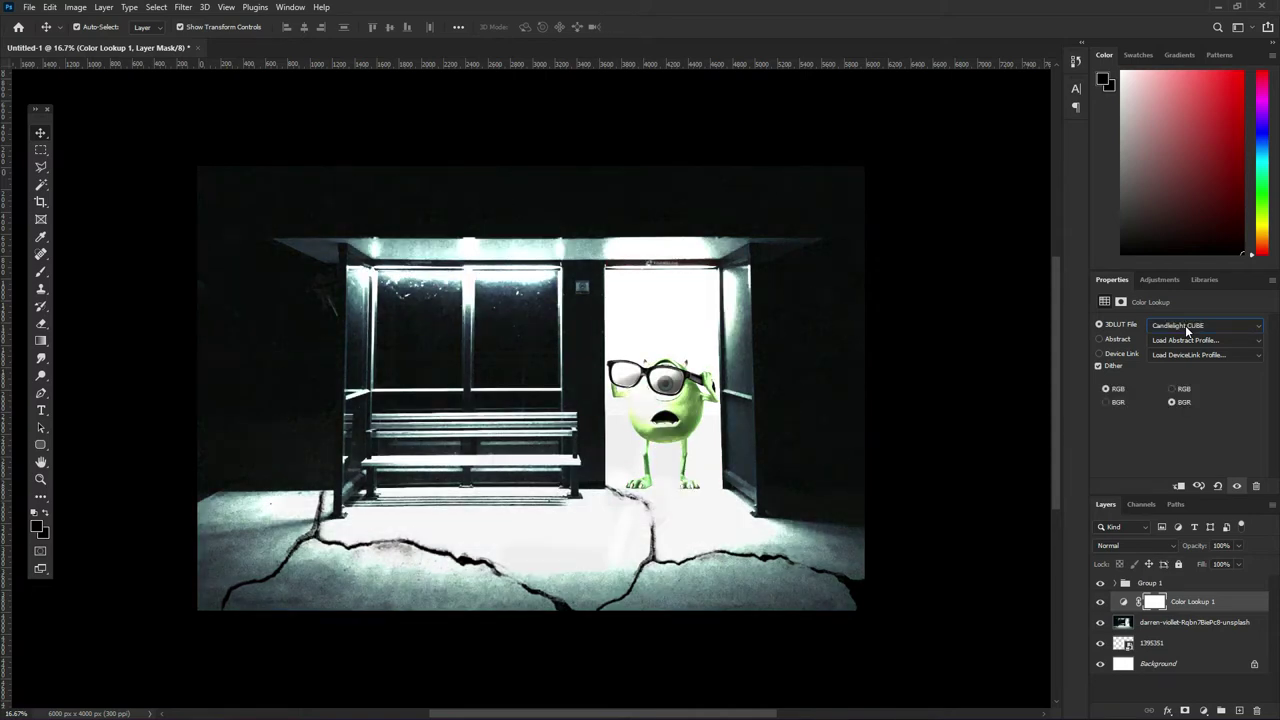
key("Down")
key("Down")
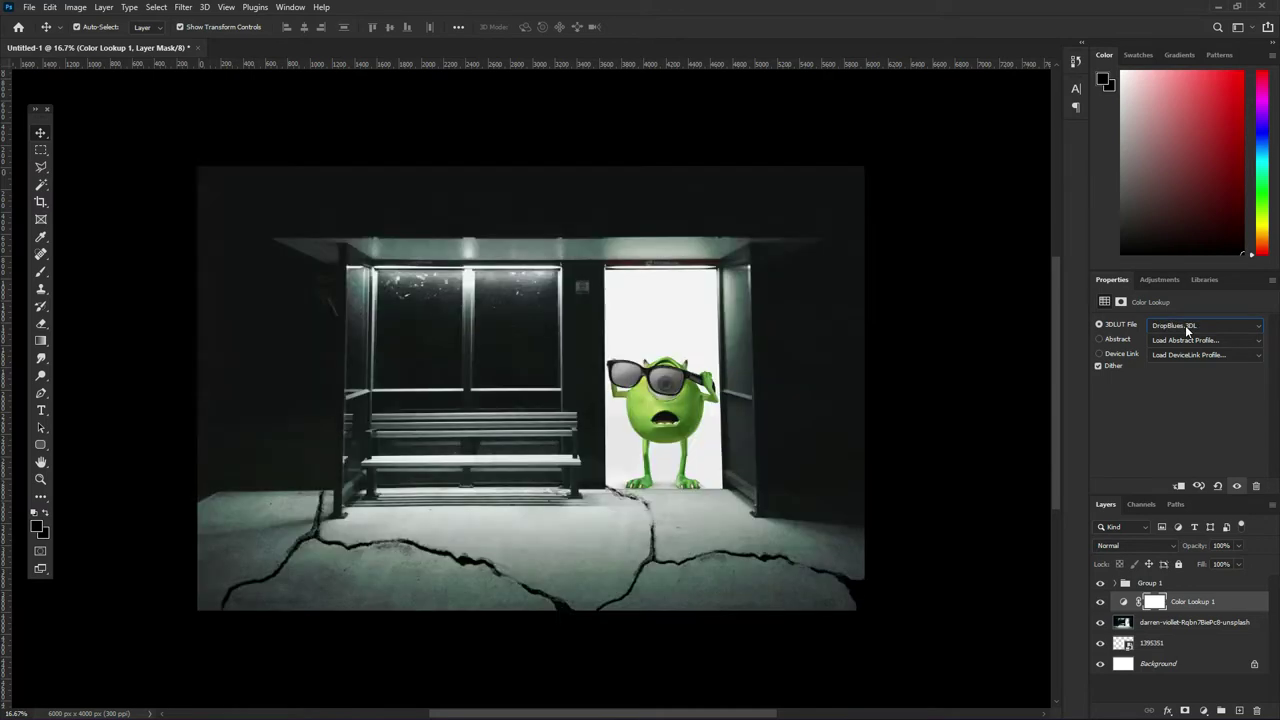
key("Down")
key("Down")
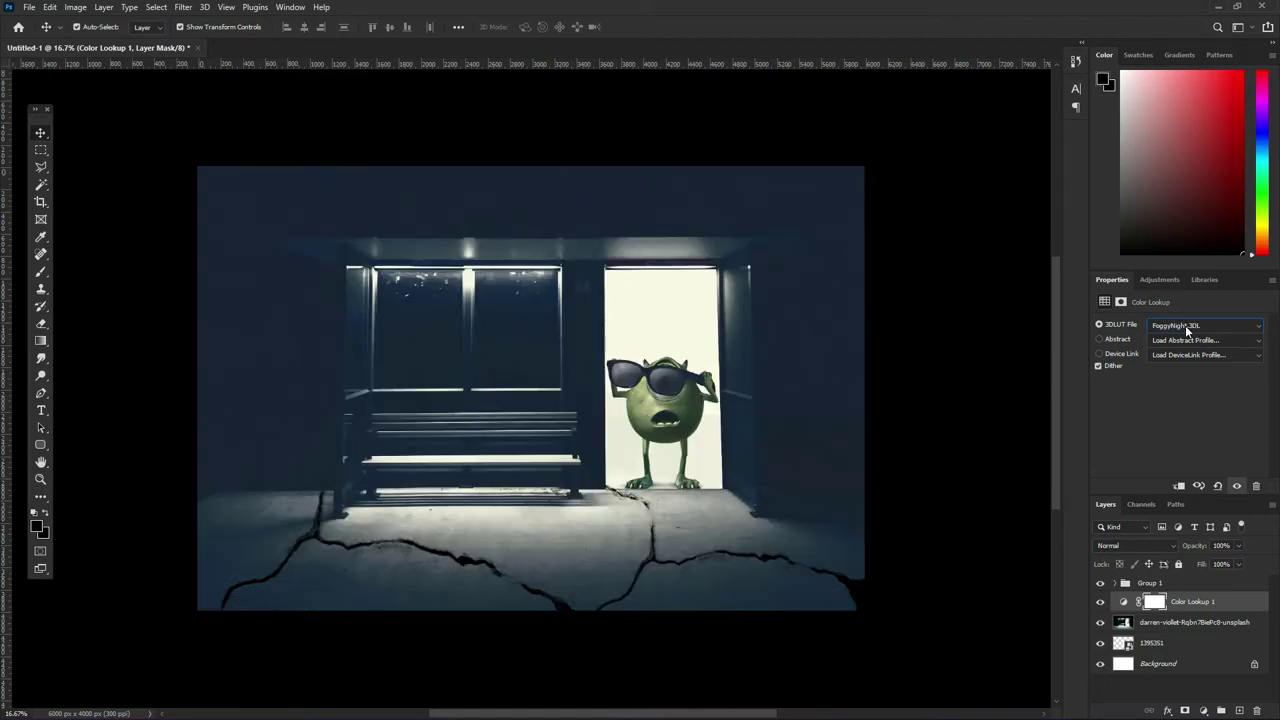
- Try FallColors, then settle on the Fuji F125 Kodak 2393 (by Adobe) LUT and deselect
left_click(1187, 330)
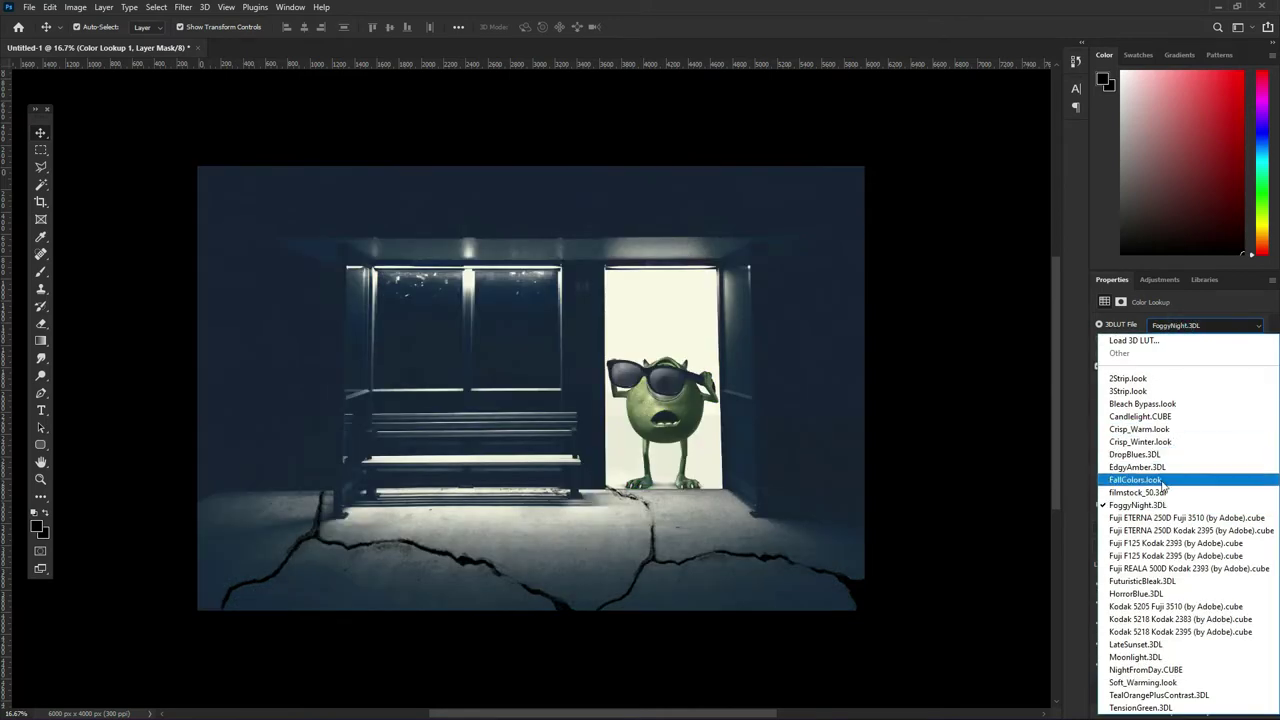
left_click(1160, 481)
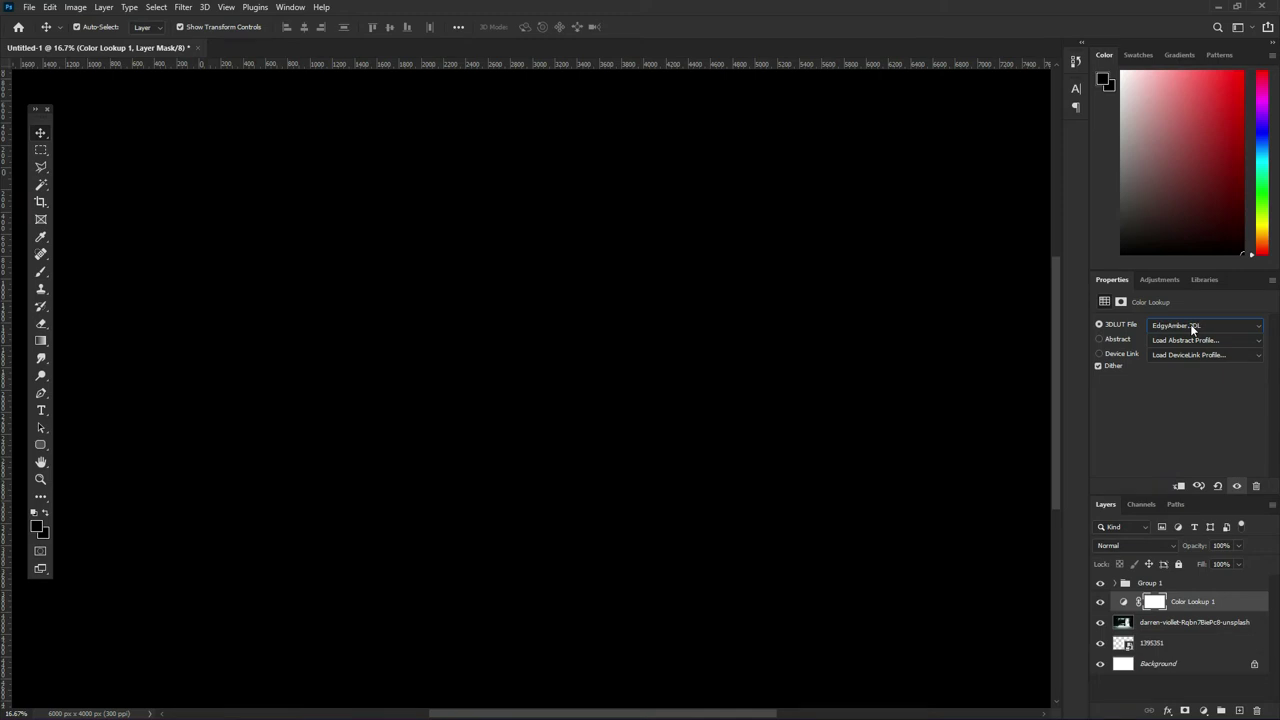
scroll(1191, 330, "up", 2)
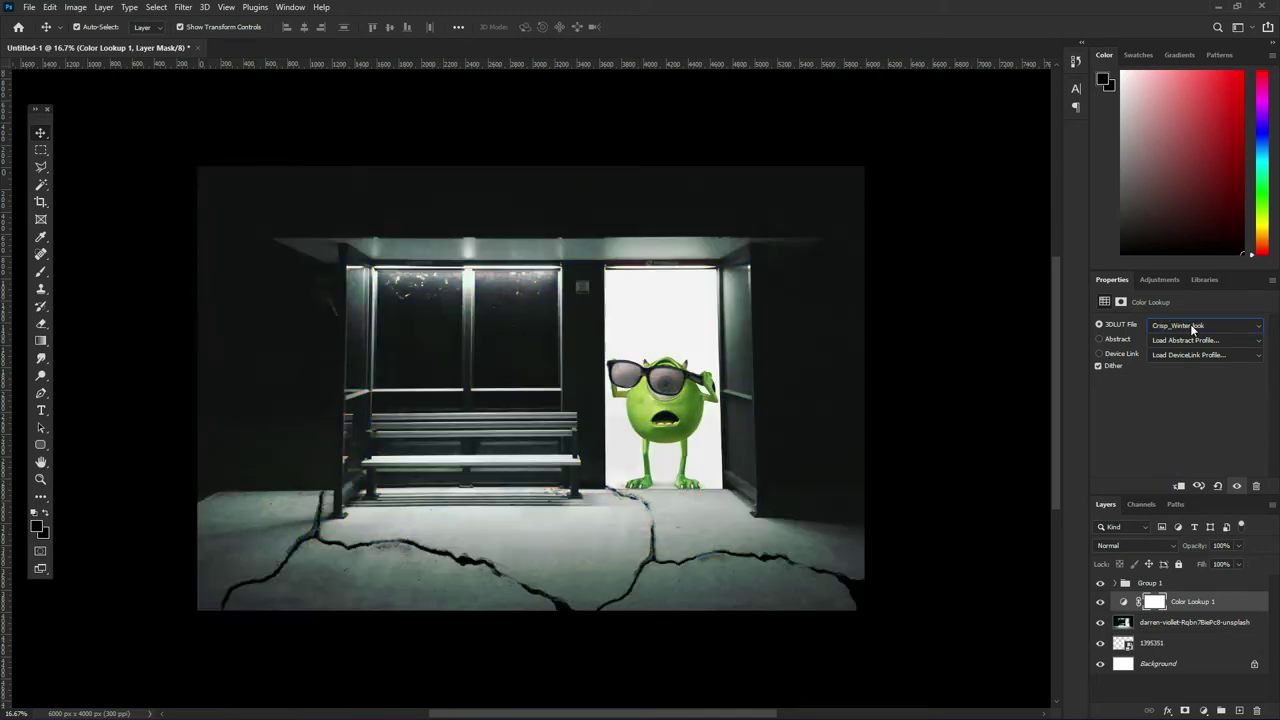
scroll(1191, 330, "up", 1)
scroll(1191, 330, "up", 1)
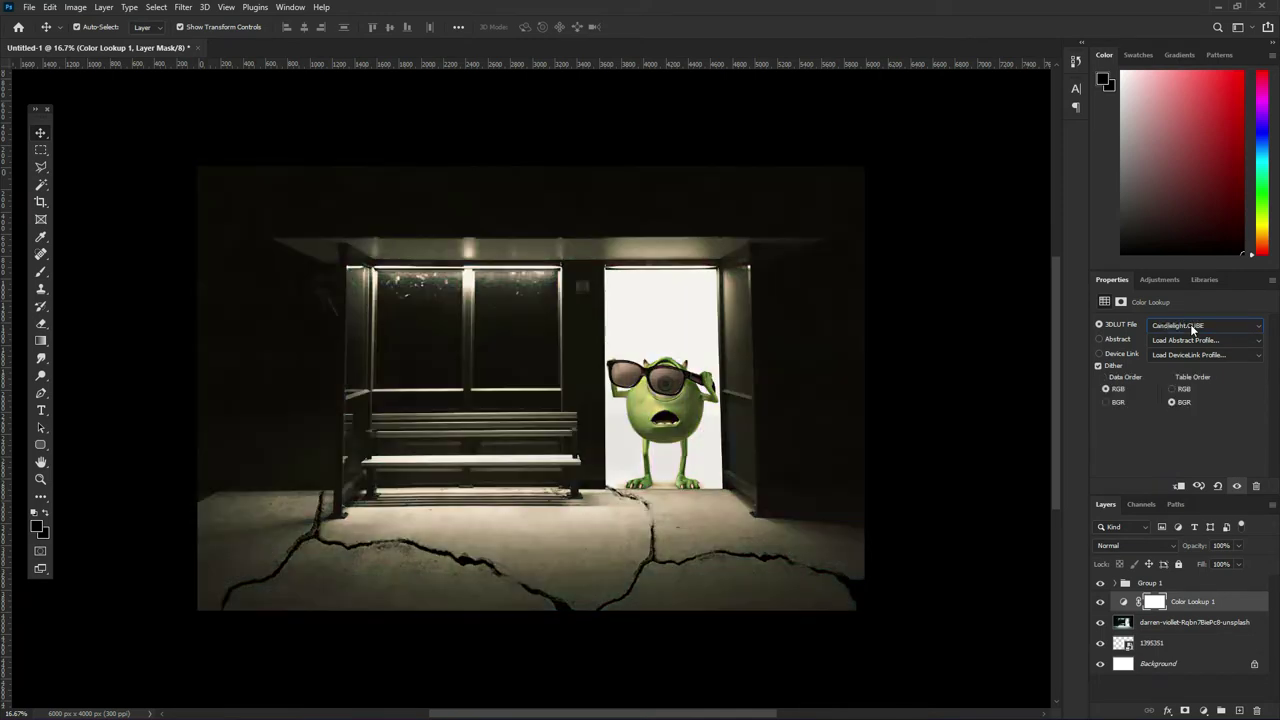
scroll(1191, 330, "down", 1)
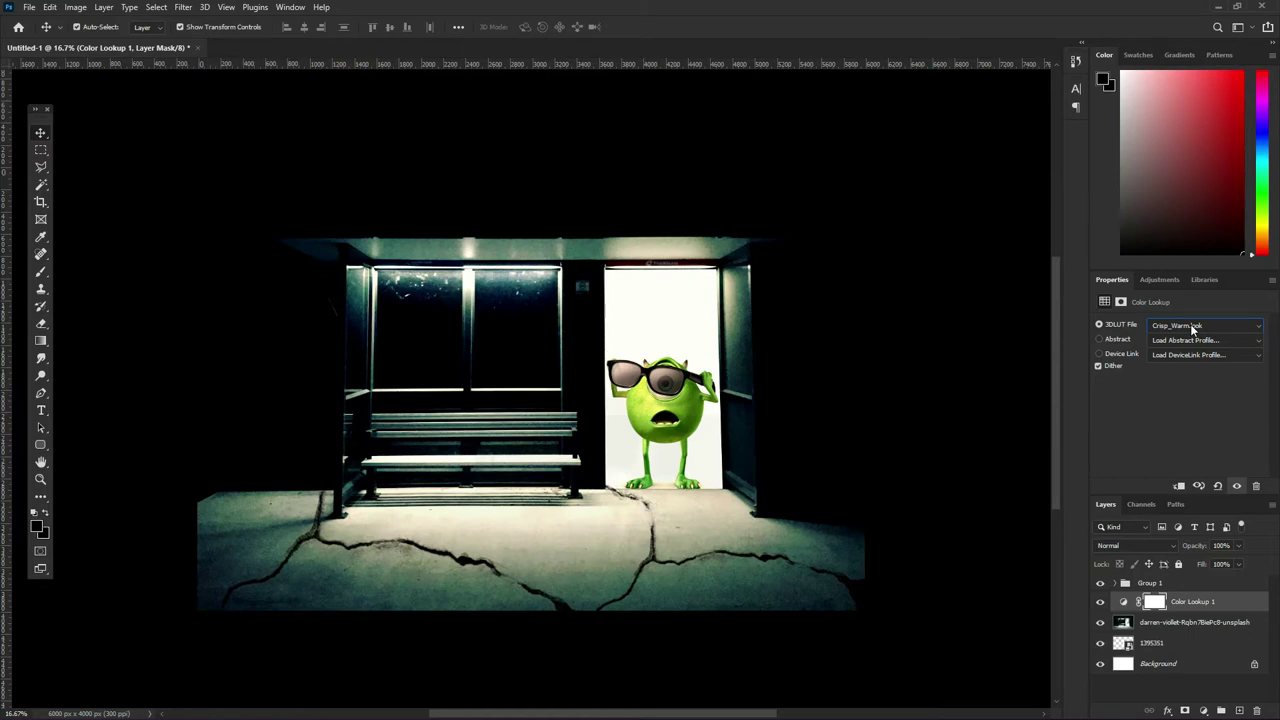
left_click(1190, 324)
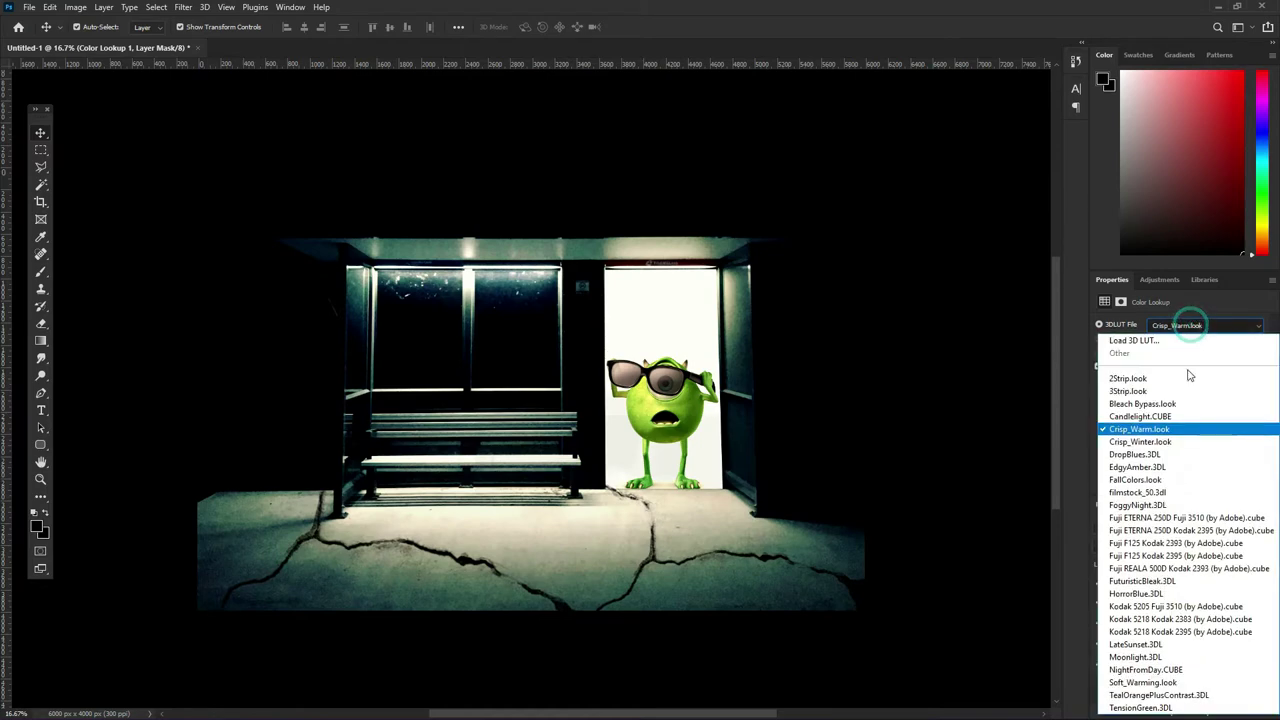
left_click(1183, 541)
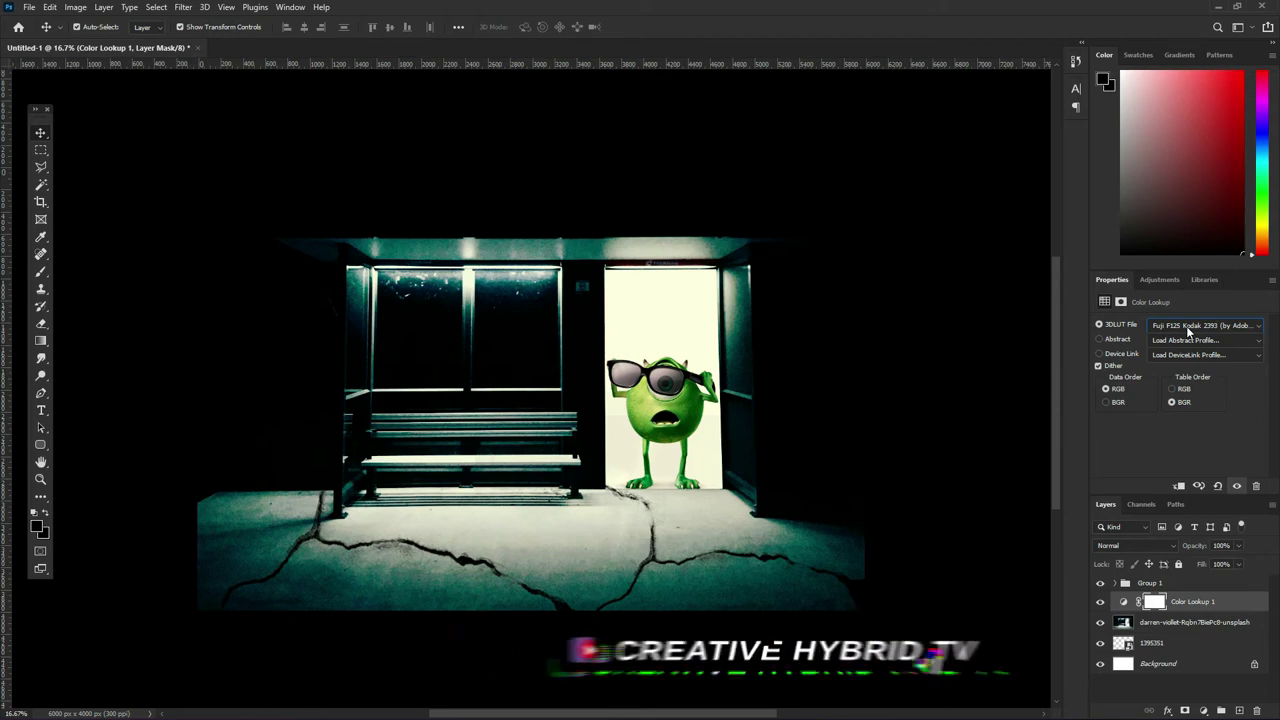
left_click(1178, 692)
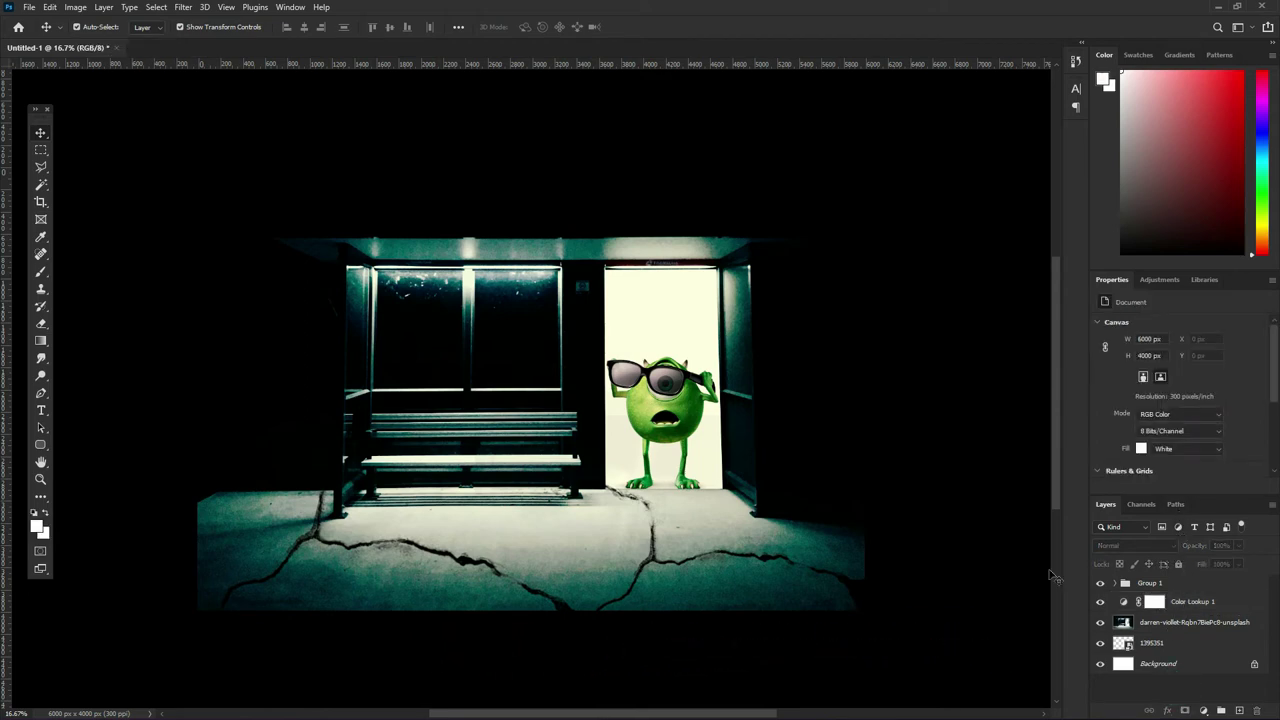
- Make the pasteboard dark grey and place embedded image 152143, scaled to fill the canvas
right_click(45, 92)
left_click(64, 114)
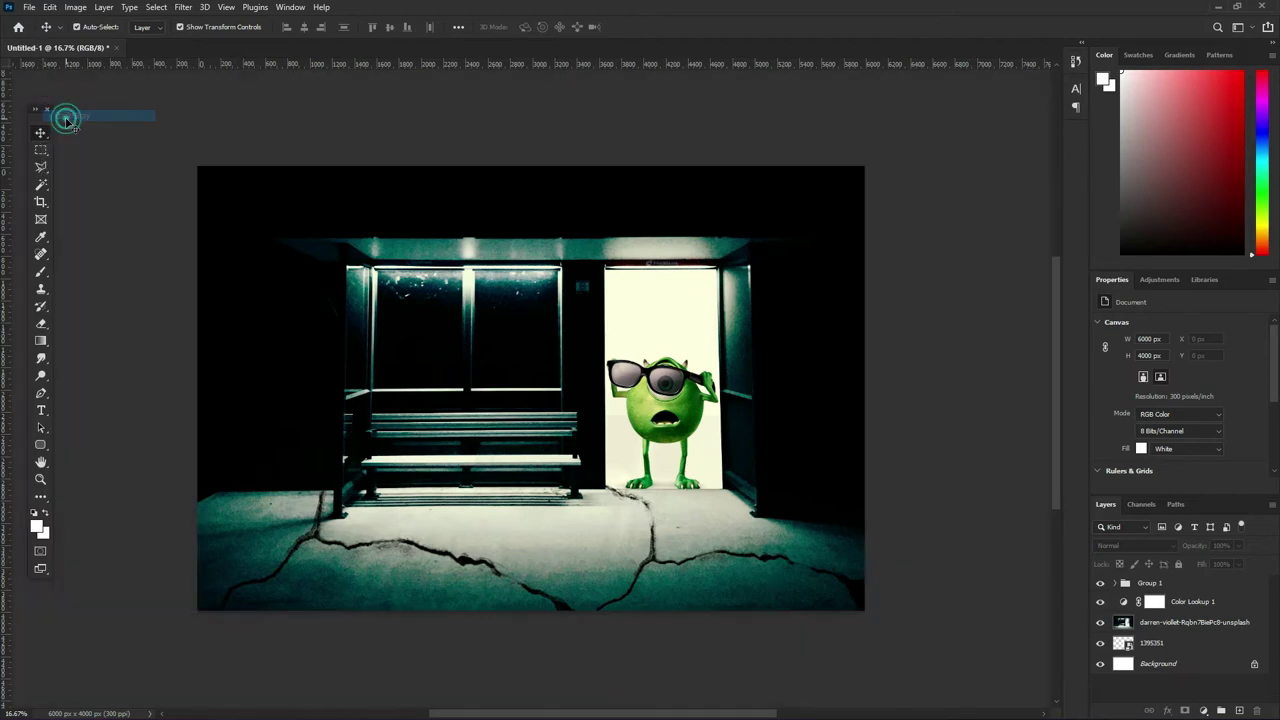
left_click(29, 7)
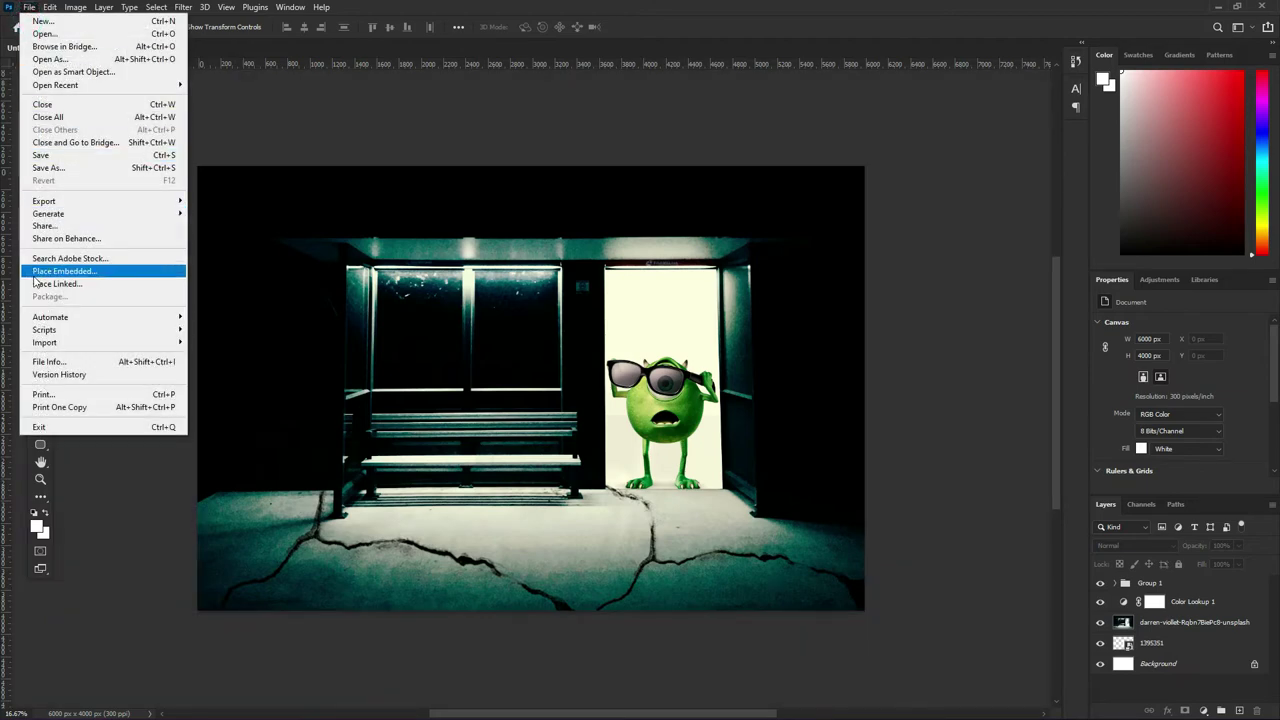
left_click(35, 281)
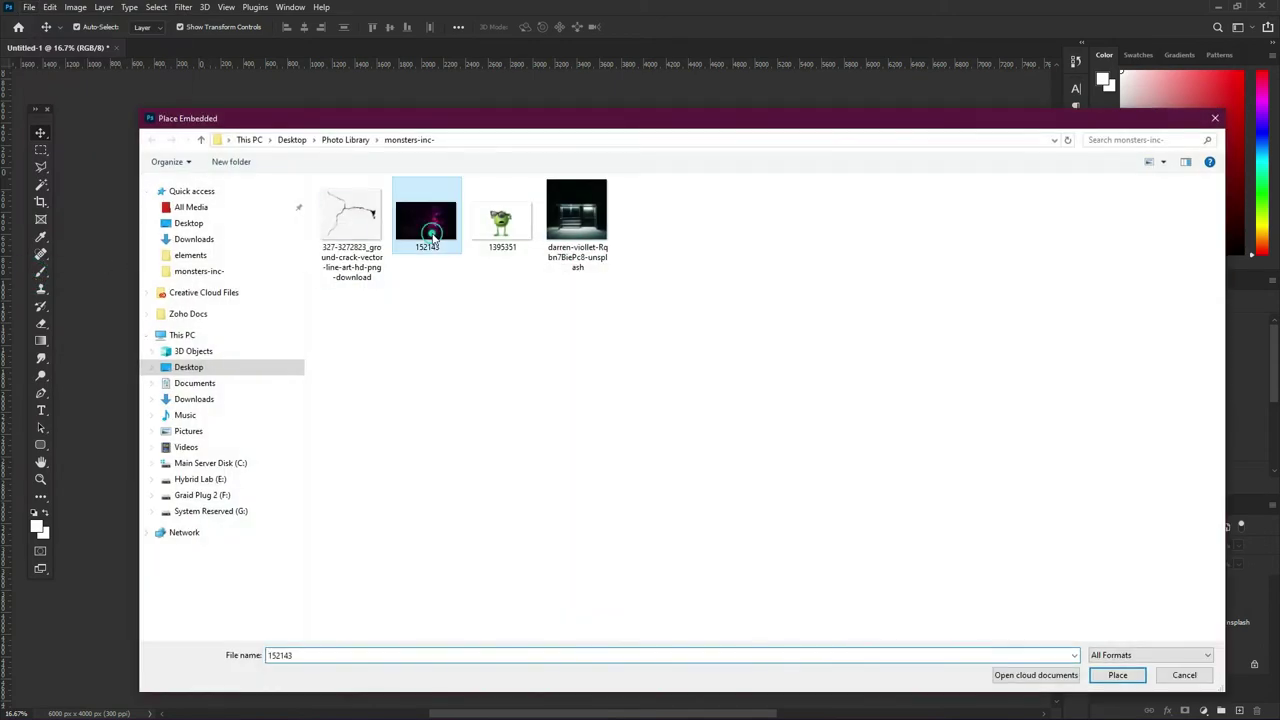
double_click(432, 244)
left_click_drag(530, 180, 530, 166)
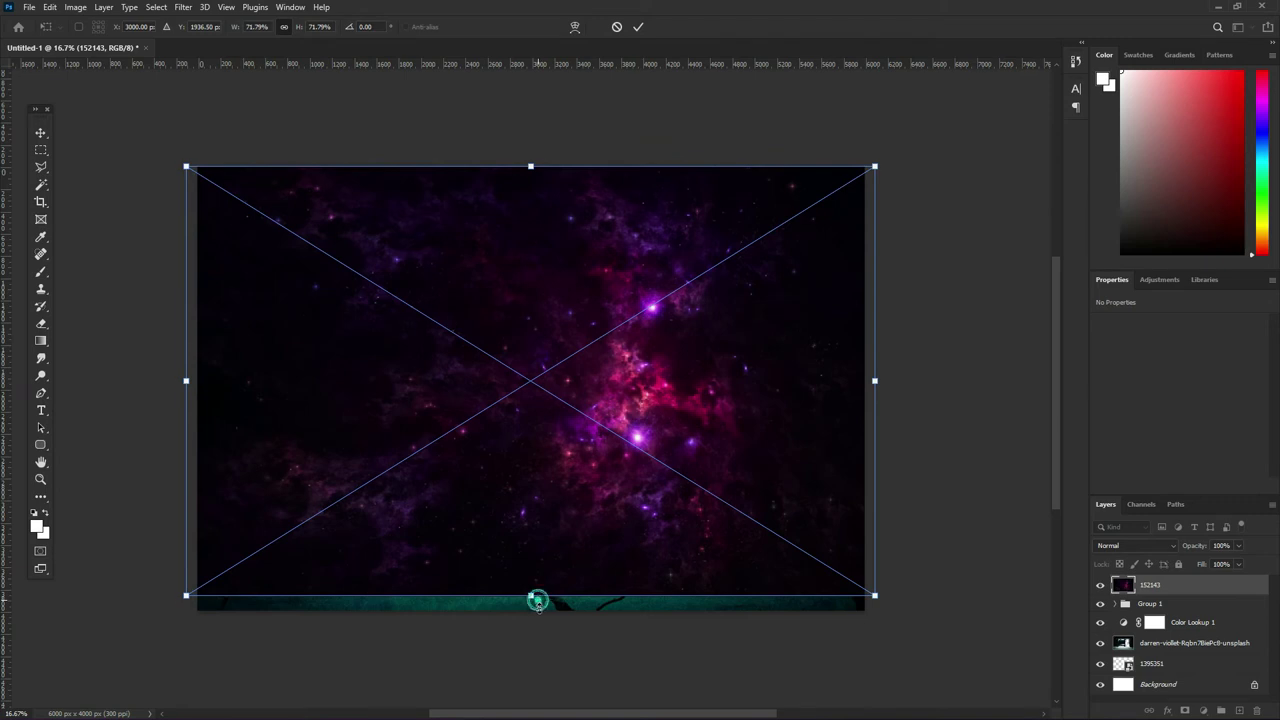
left_click_drag(539, 600, 540, 611)
left_click(638, 27)
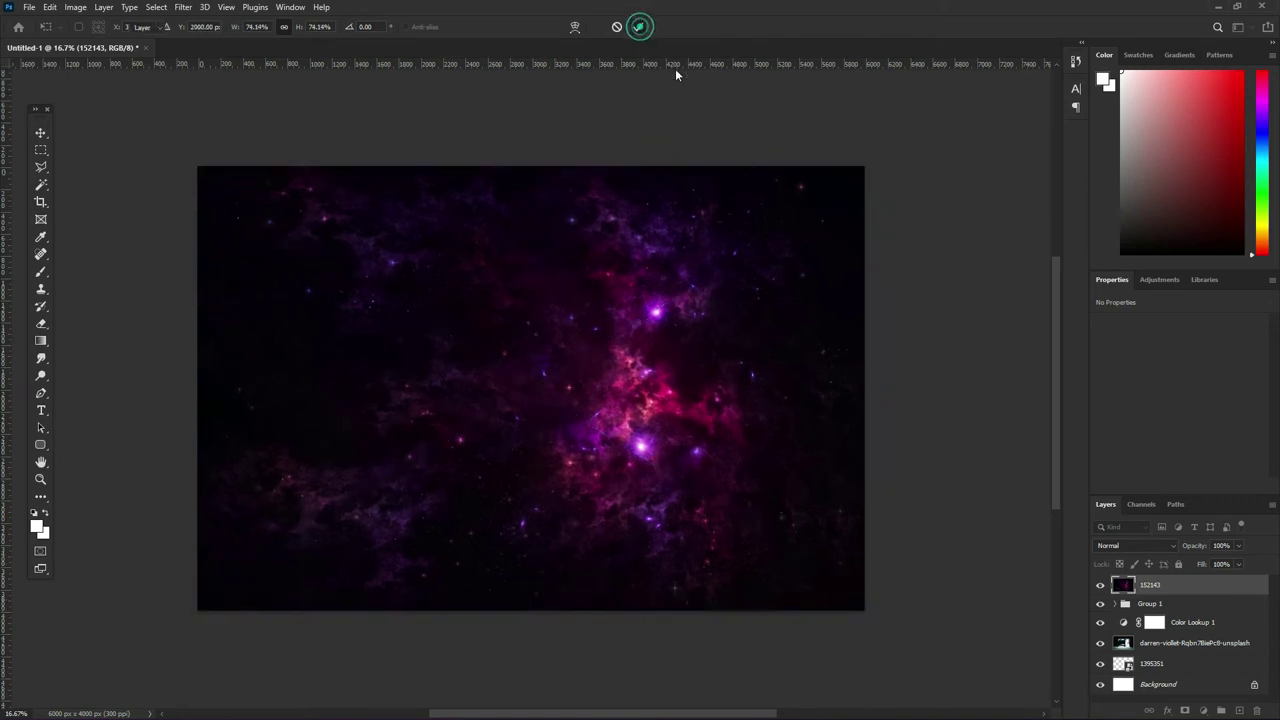
- Set the nebula layer's blend mode to Lighten and rasterize it
left_click(791, 117)
left_click(748, 295)
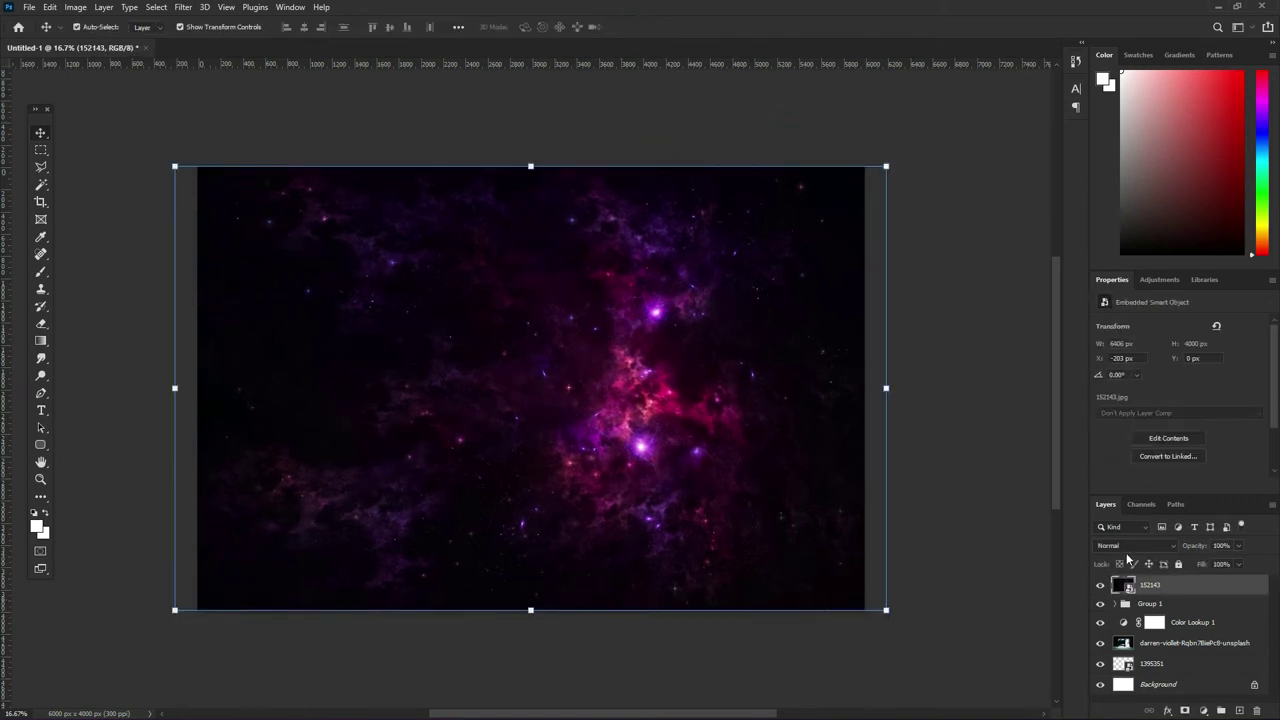
left_click(1130, 546)
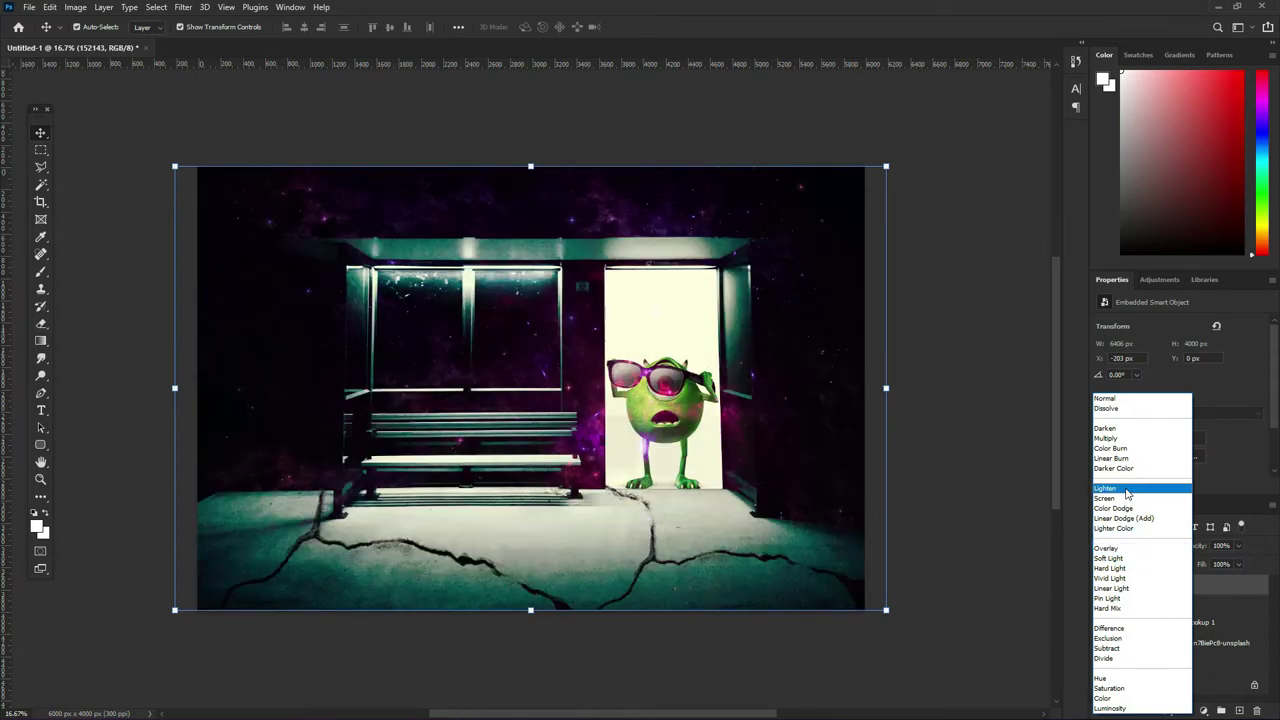
left_click(1127, 490)
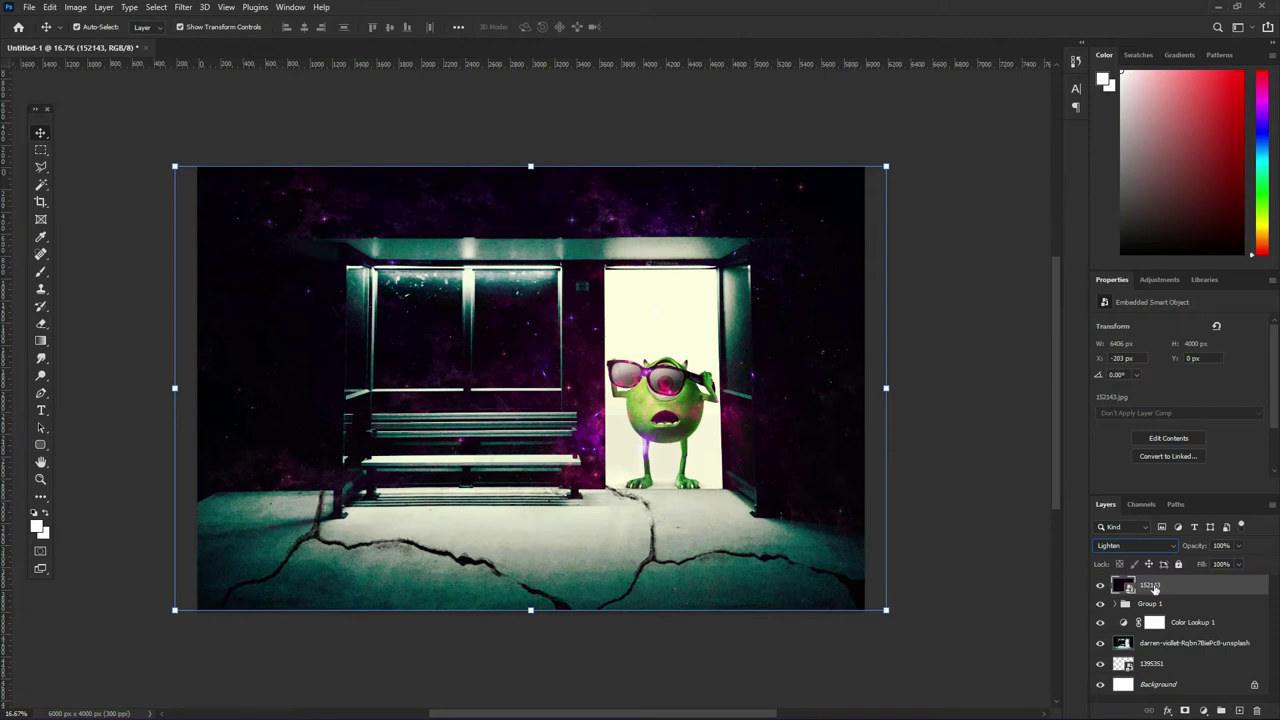
right_click(1152, 586)
left_click(1130, 256)
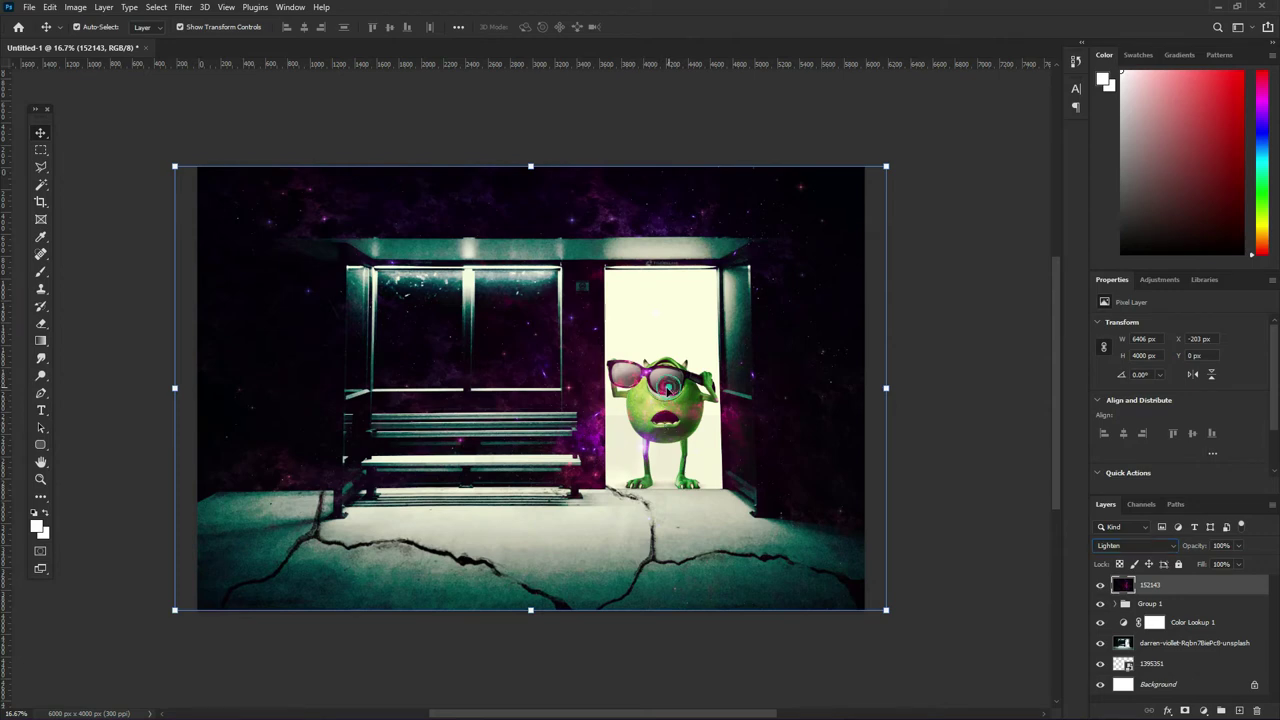
- With the Eraser, clear the nebula overlay off Mike's body, the door's top edge and the bench
key("e")
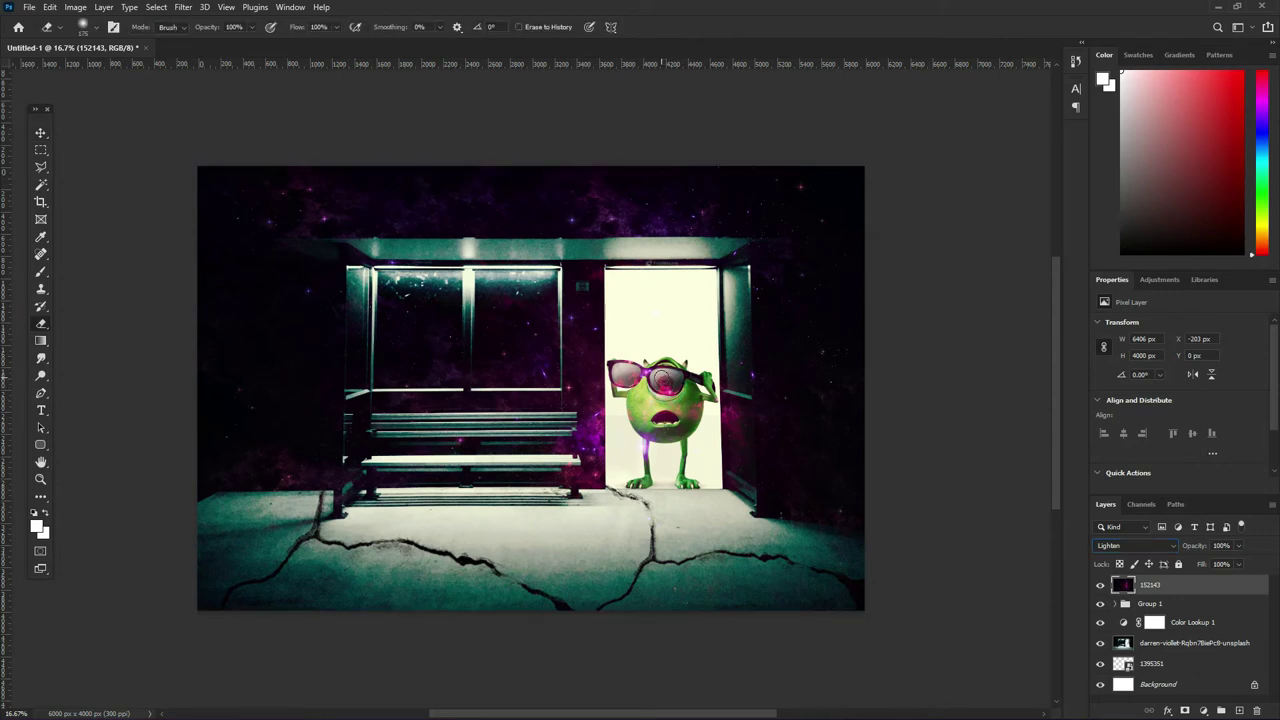
left_click_drag(660, 380, 628, 390)
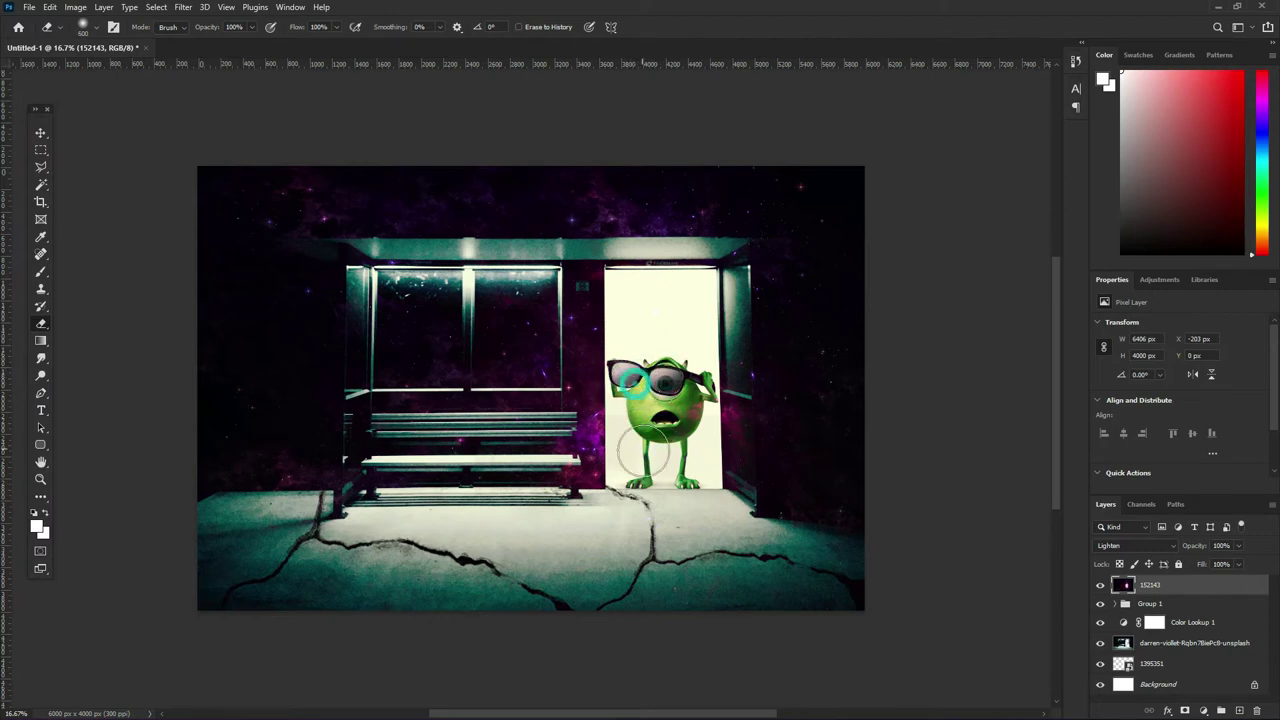
mouse_move(617, 388)
left_mouse_down()
mouse_move(687, 443)
mouse_move(715, 397)
mouse_move(723, 497)
mouse_move(633, 508)
left_mouse_up()
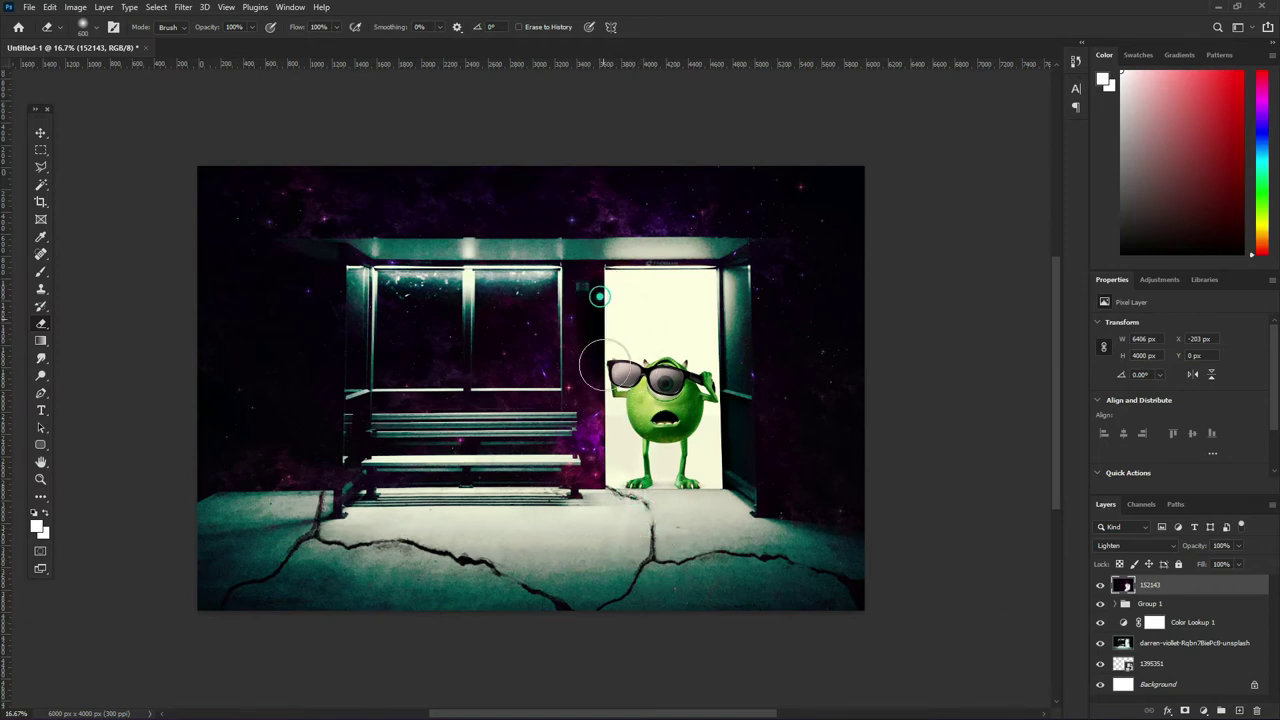
left_click(592, 285)
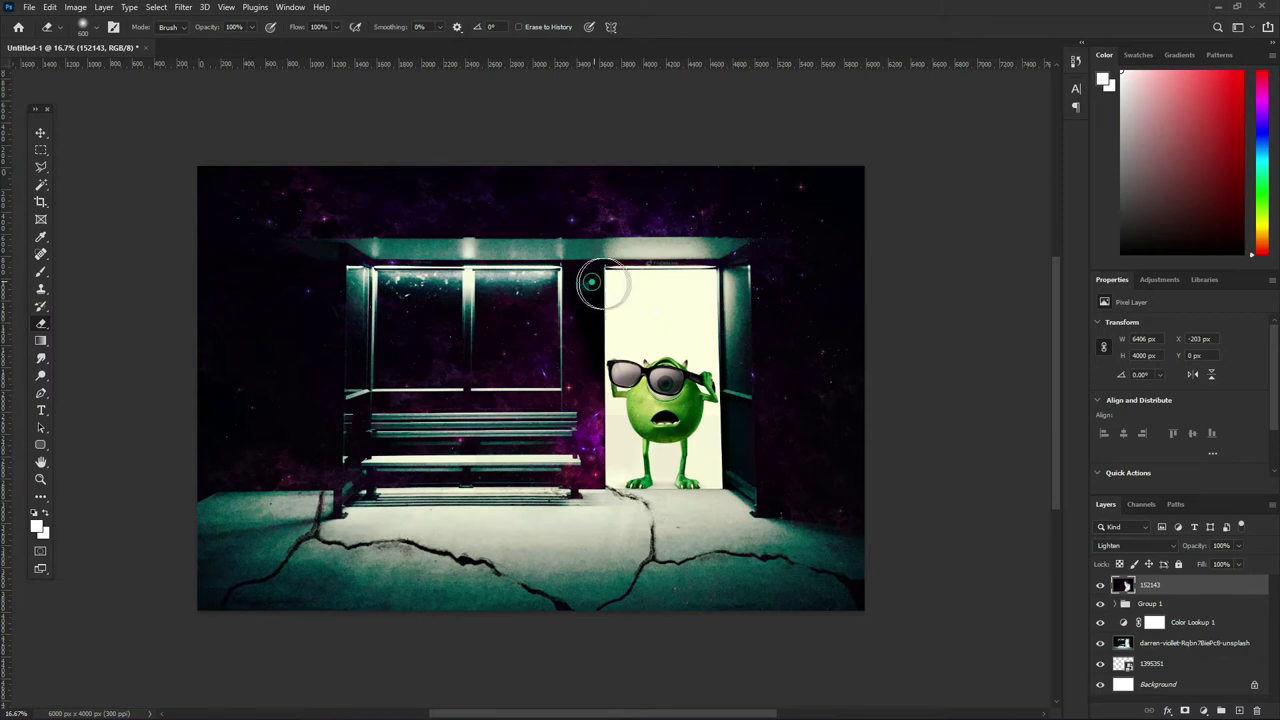
left_click(687, 279)
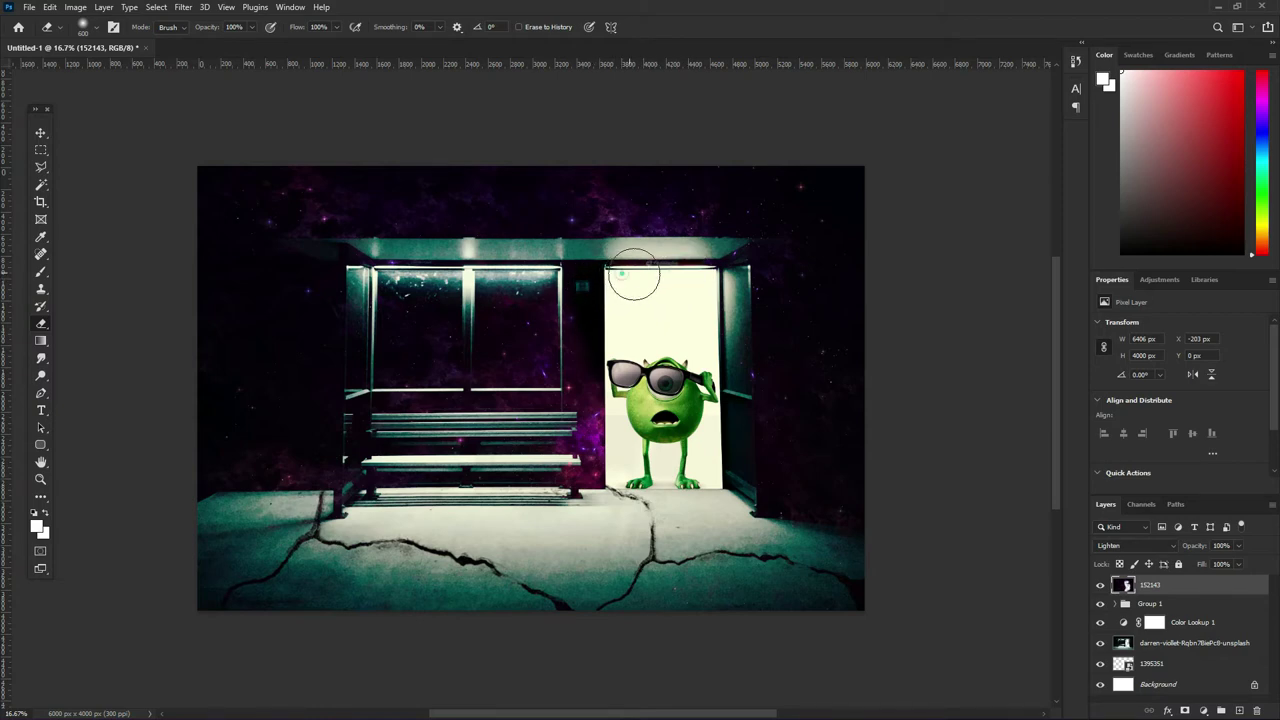
left_click(700, 269)
left_click(585, 364)
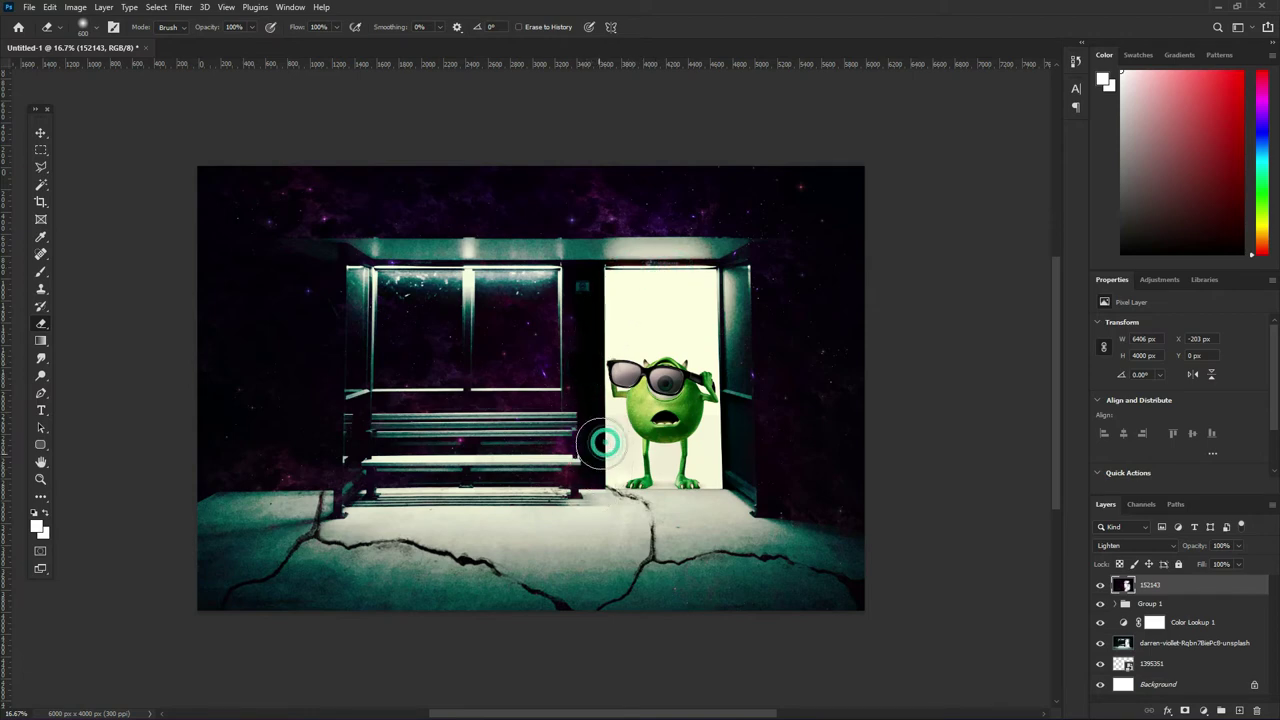
left_click(620, 481)
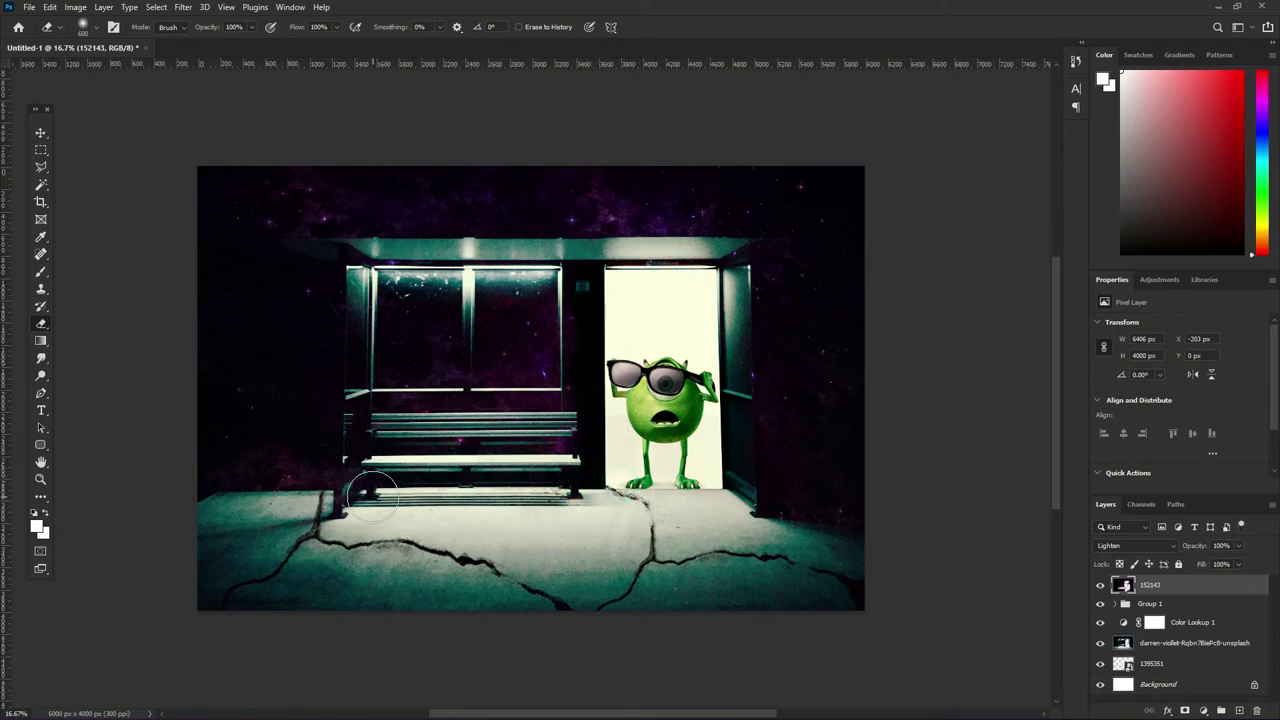
left_click(388, 472)
mouse_move(378, 432)
left_mouse_down()
mouse_move(589, 417)
mouse_move(597, 357)
mouse_move(580, 309)
mouse_move(594, 309)
mouse_move(600, 267)
left_mouse_up()
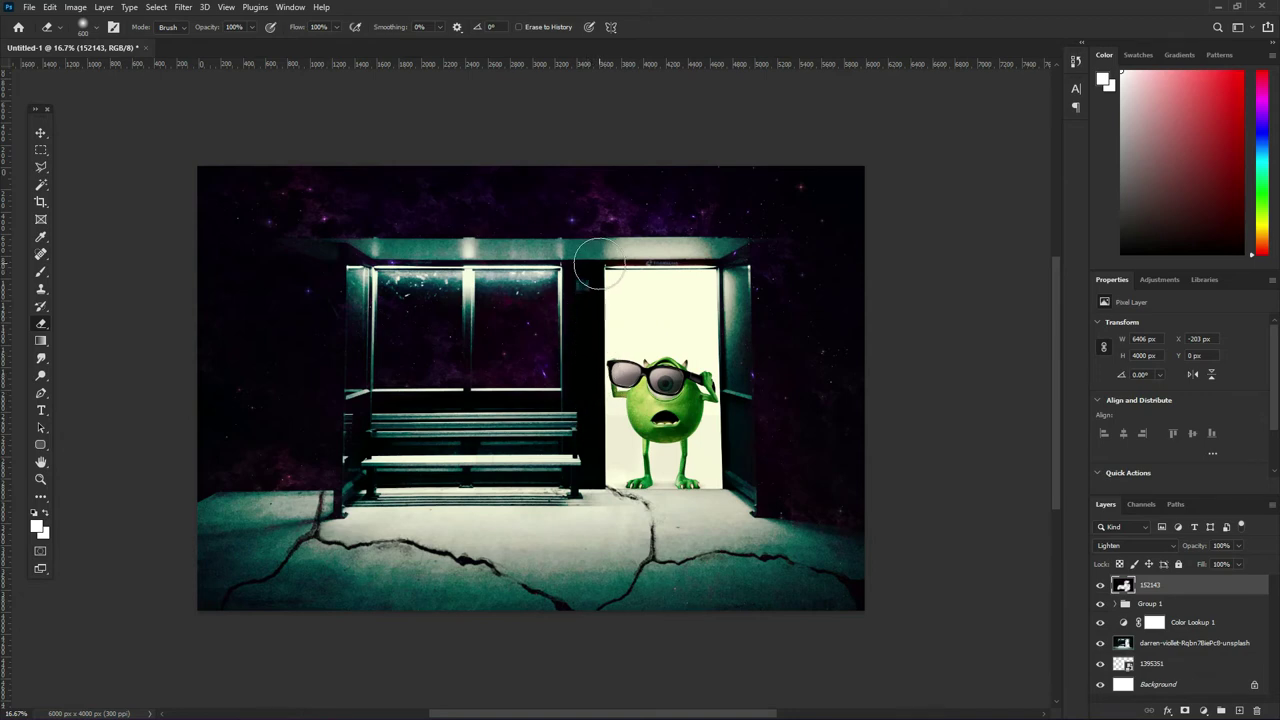
- Shrink the eraser brush and clear the overlay down the left pillar to its base
key("bracketleft")
key("bracketleft")
key("bracketleft")
left_click_drag(361, 287, 360, 344)
left_click_drag(342, 512, 322, 505)
left_click_drag(338, 508, 344, 496)
- Erase the overlay at the right doorframe base, nearby floor, shelter window and bench edge
left_click(741, 458)
left_click(800, 540)
left_click(522, 375)
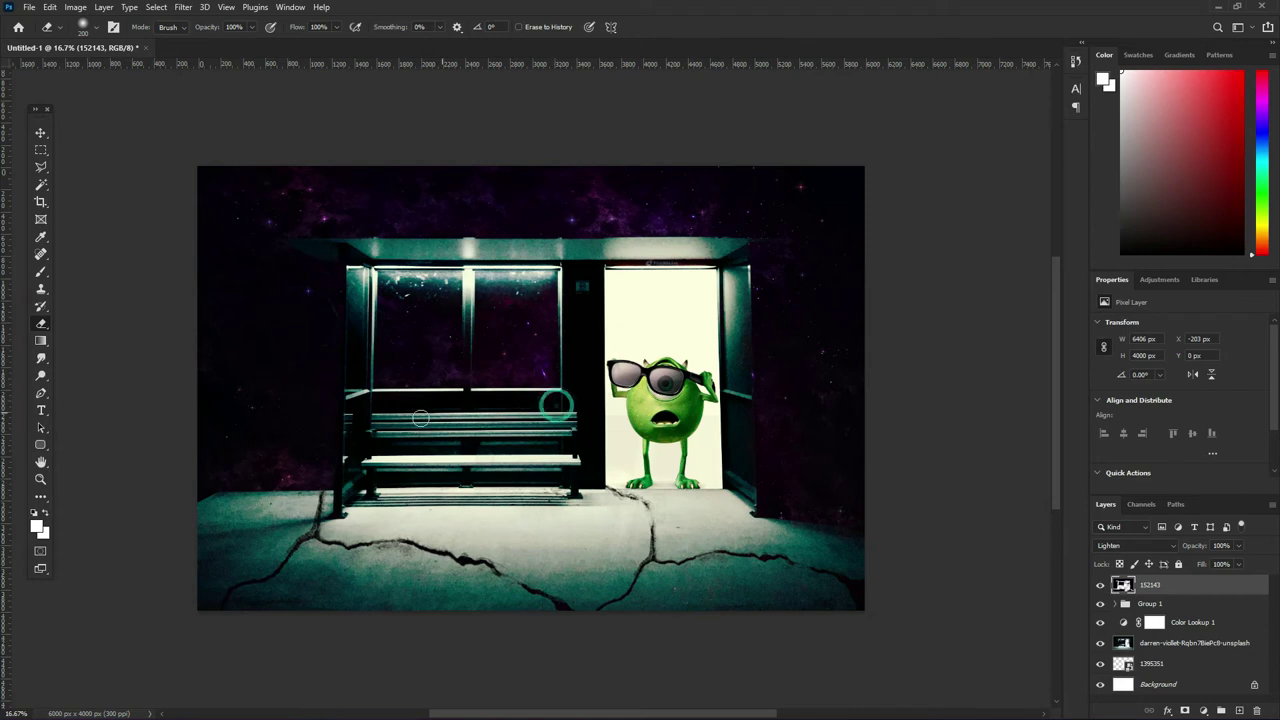
left_click(556, 405)
left_click_drag(549, 529, 475, 563)
- With the Move tool, click through the layers, checking 1395351, 152143 and Color Lookup 1
left_click(40, 132)
left_click(988, 307)
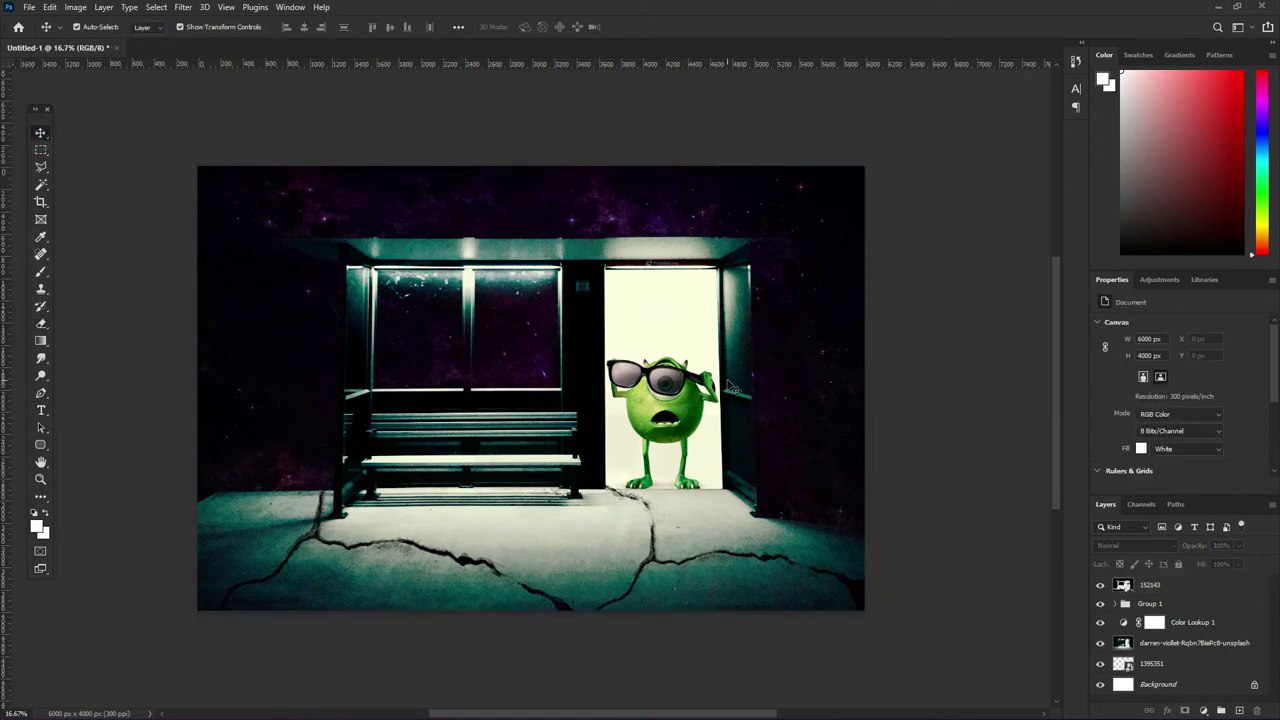
left_click(731, 386)
left_click(662, 414)
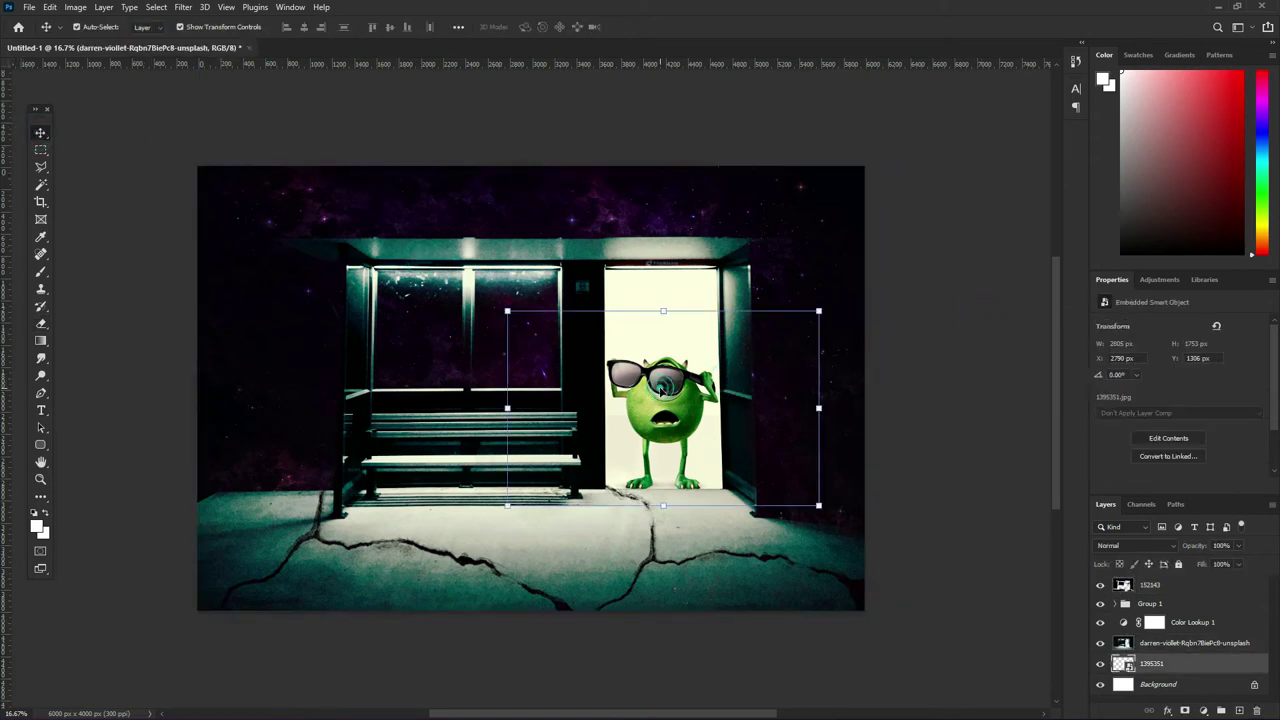
left_click(686, 551)
left_click(781, 584)
left_click(806, 578)
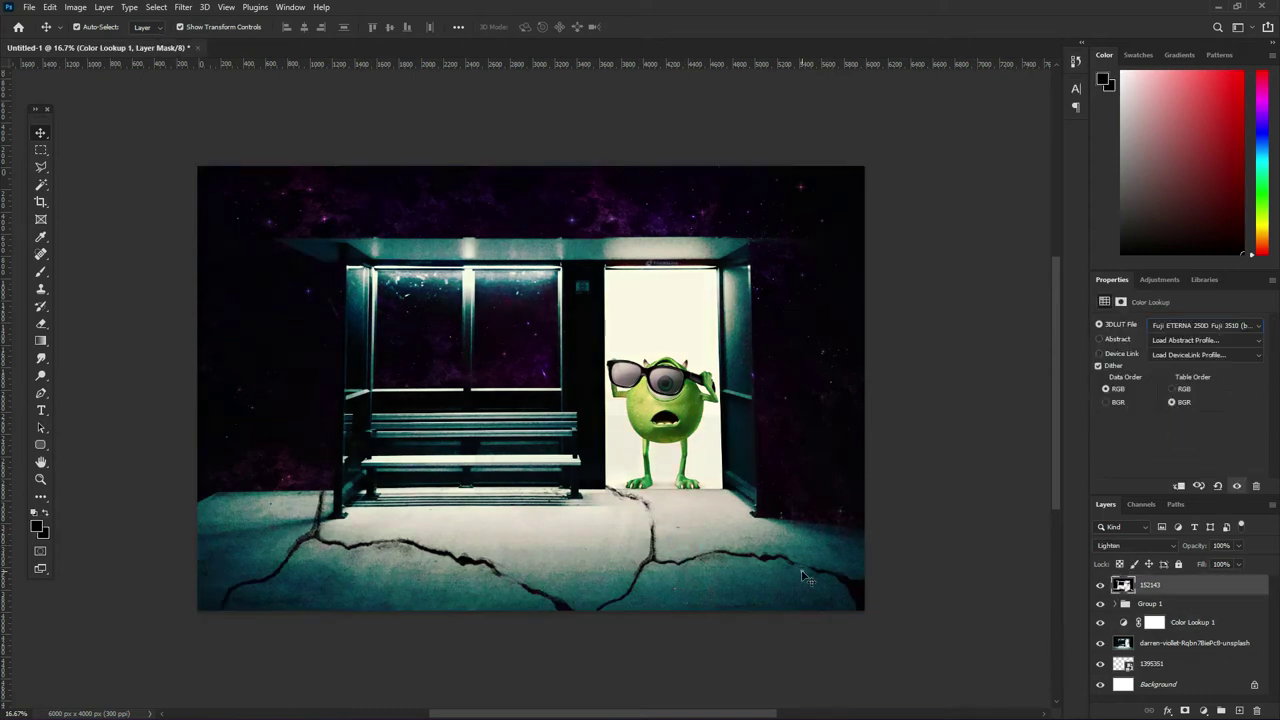
- Select overlay layer 152143 and erase it around Mike's raised hand and the floor below
left_click(806, 578)
left_click(930, 490)
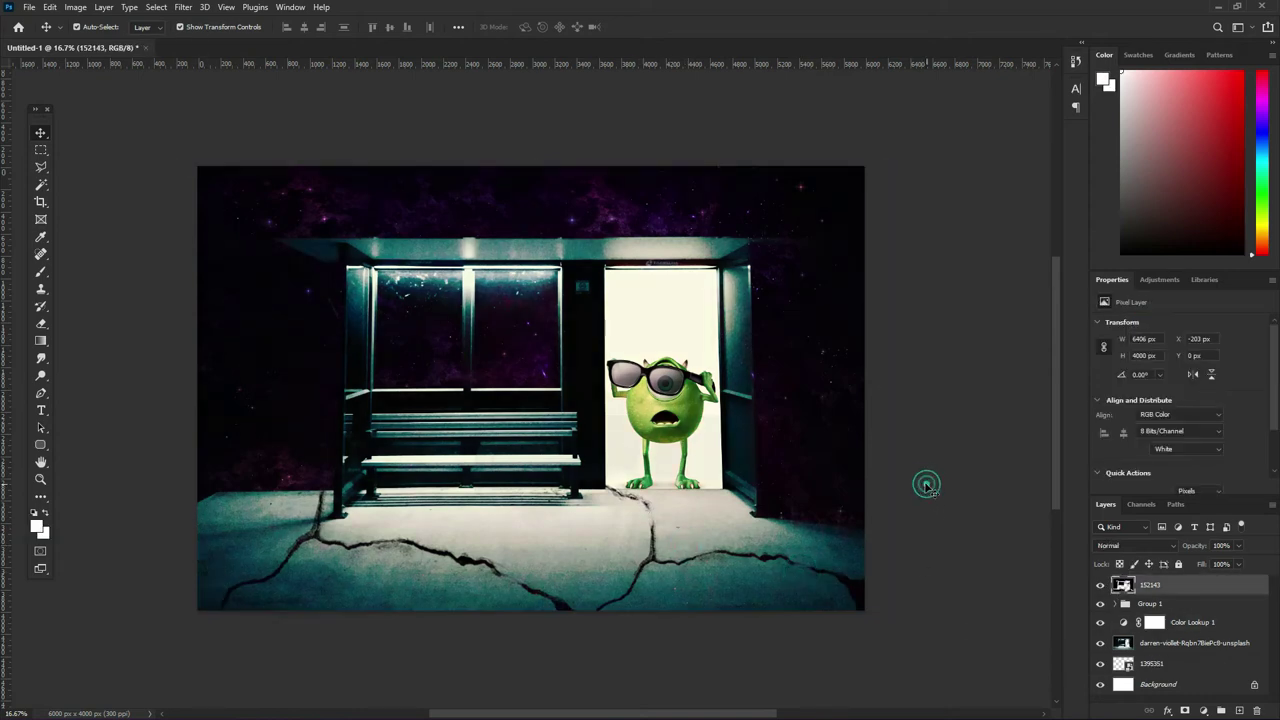
left_click(793, 459)
key("e")
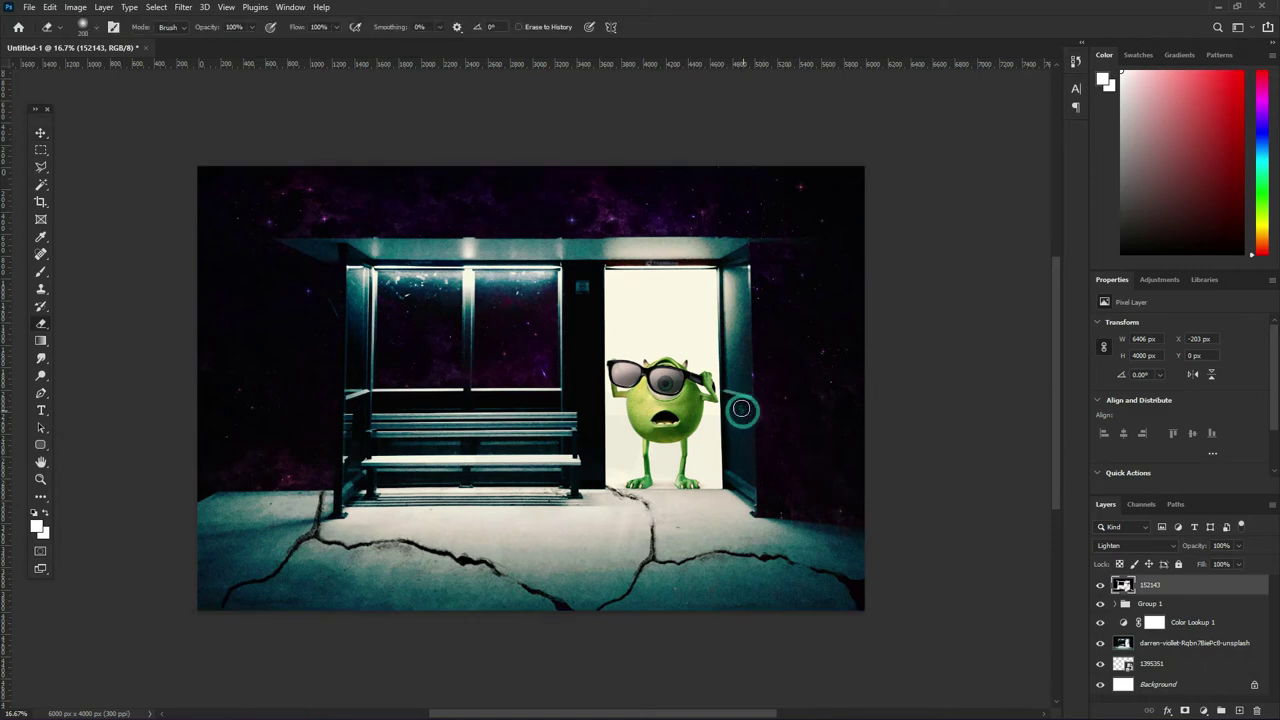
left_click_drag(737, 400, 743, 494)
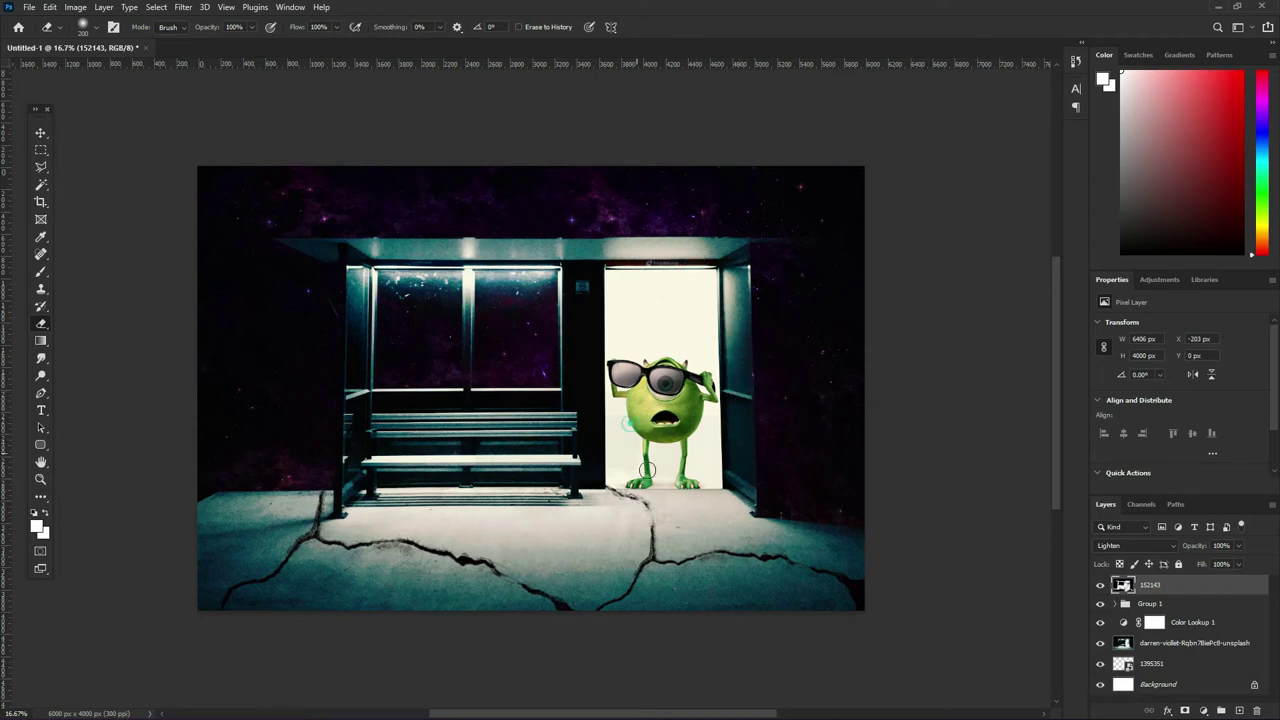
left_click_drag(668, 510, 668, 499)
- Camera Raw the shelter photo: Texture +30, Clarity +27, Exposure -0.35, Vibrance +7, Sharpening 18
left_click(1188, 645)
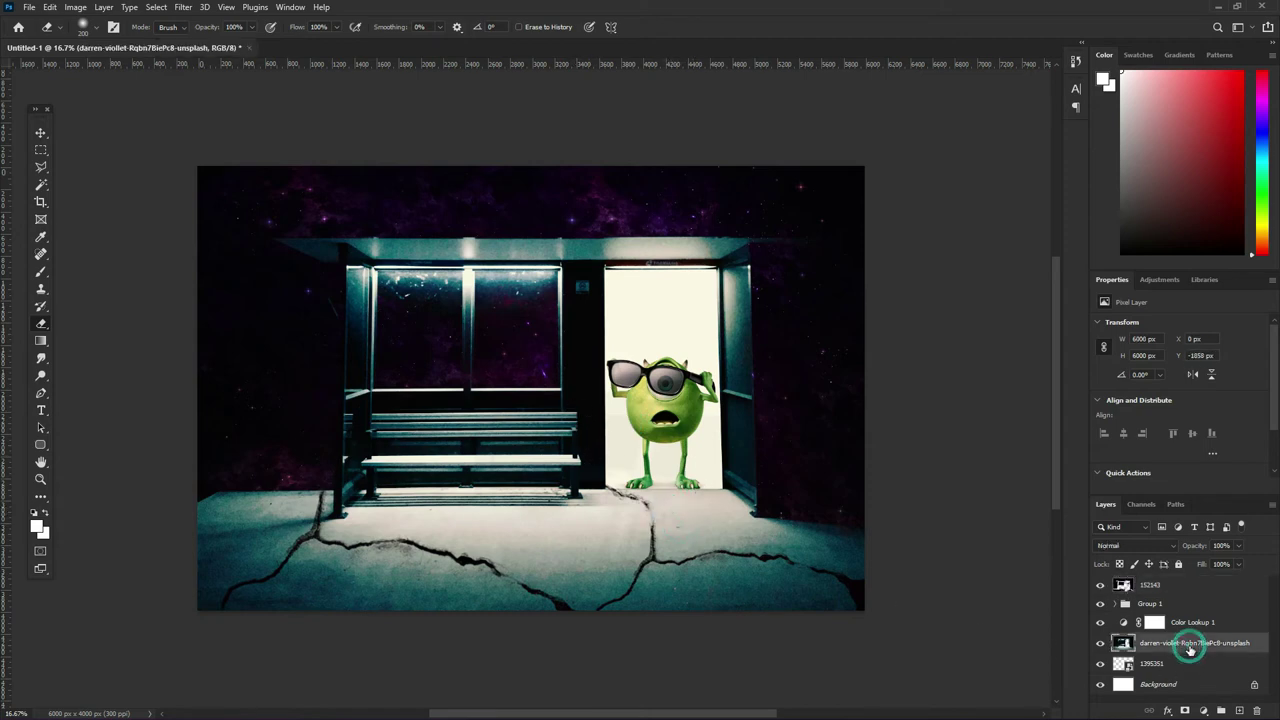
left_click(182, 7)
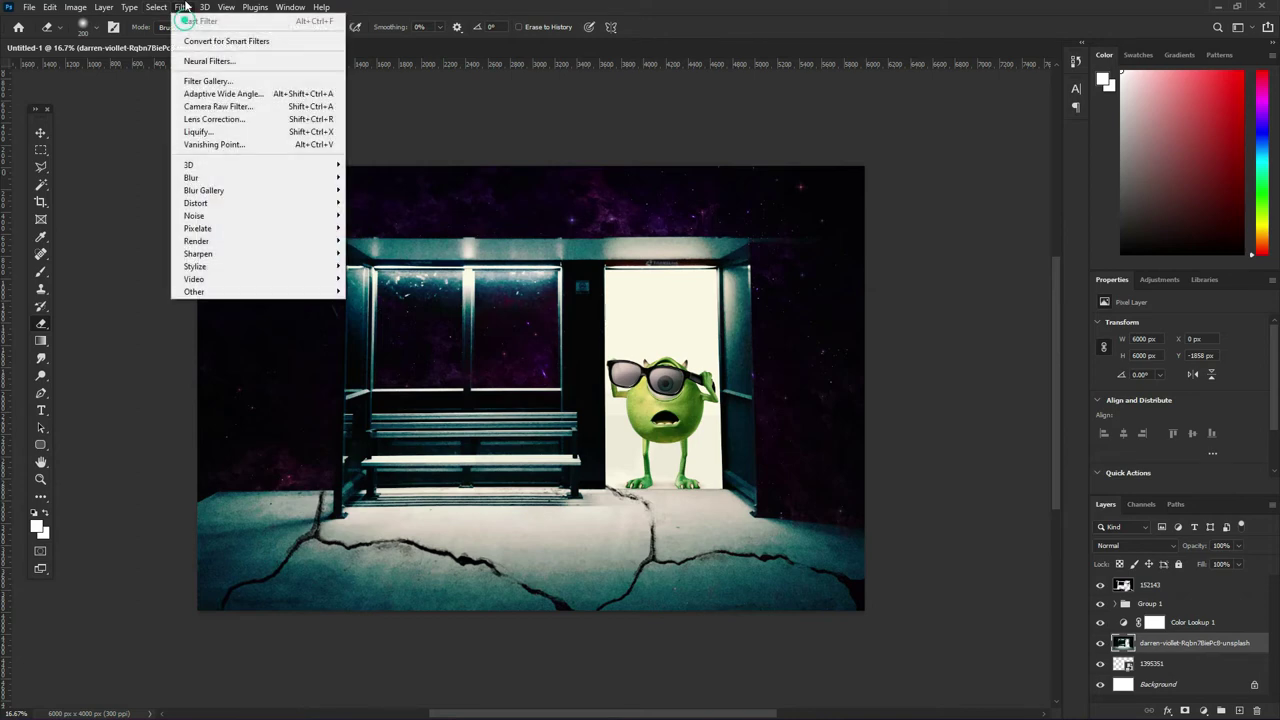
left_click(209, 105)
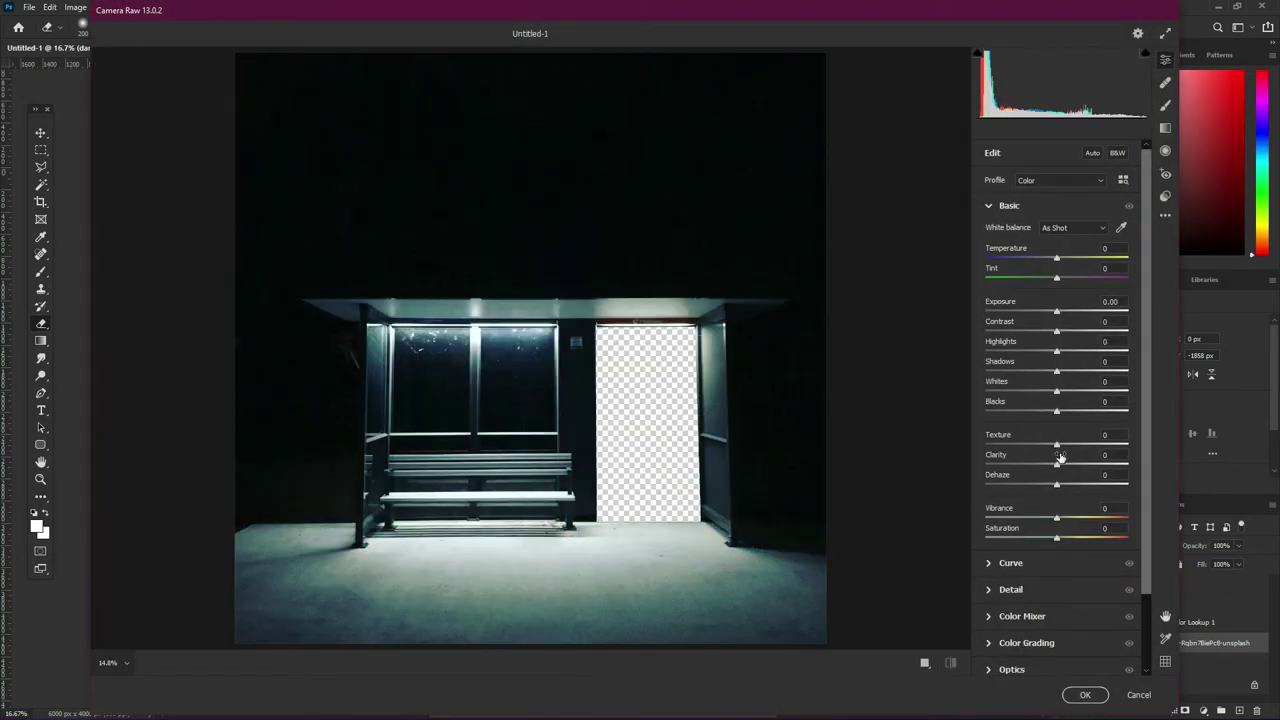
mouse_move(1057, 446)
left_mouse_down()
mouse_move(1077, 447)
mouse_move(1079, 474)
left_mouse_up()
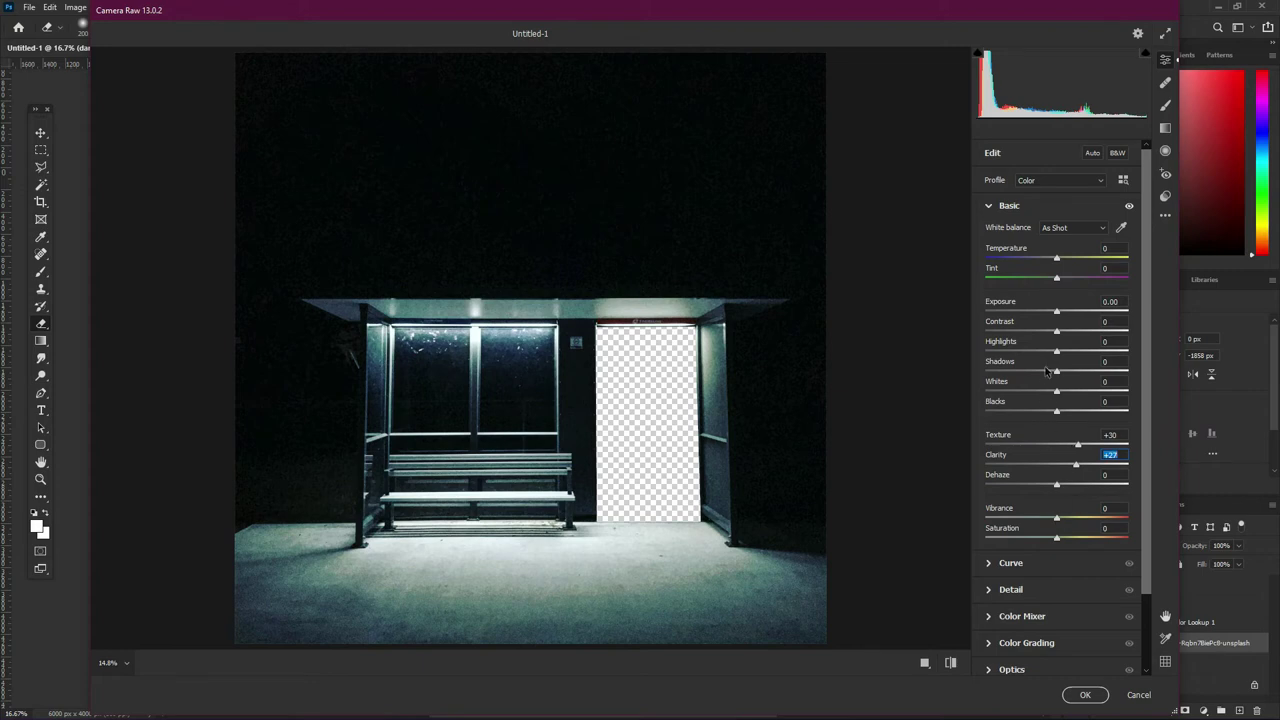
left_click_drag(1057, 311, 1053, 316)
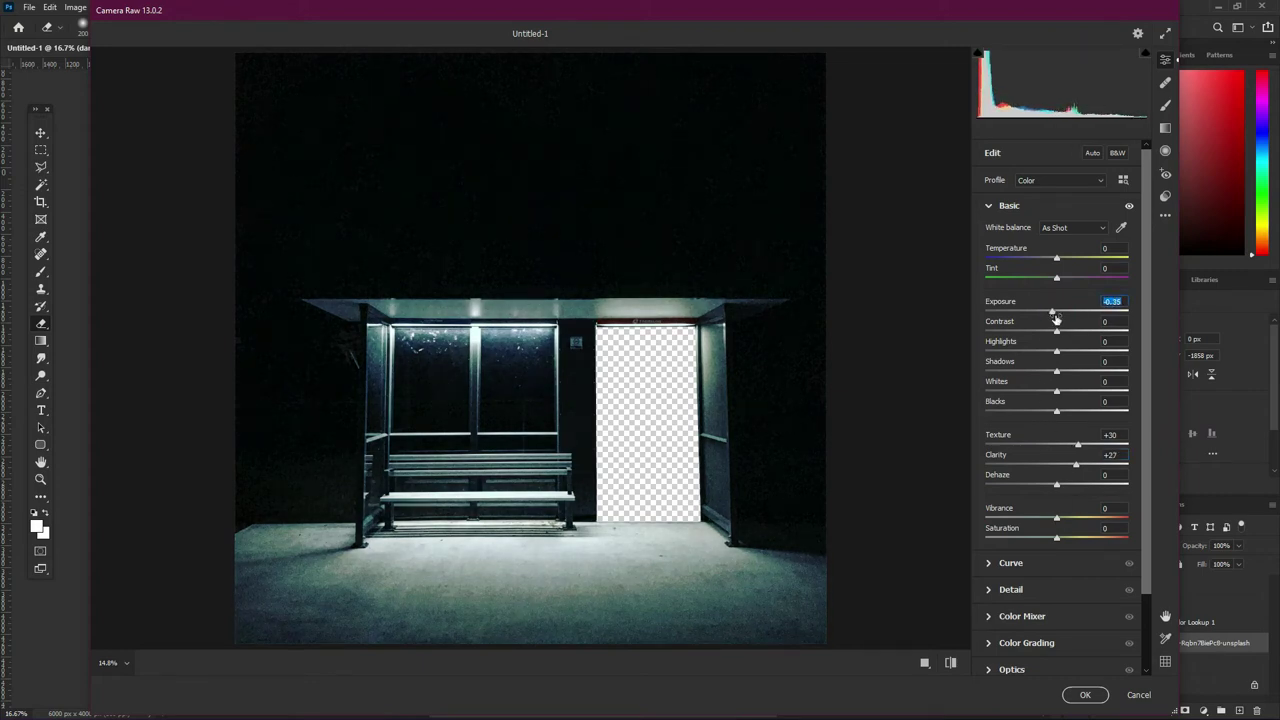
left_click_drag(1057, 258, 1052, 262)
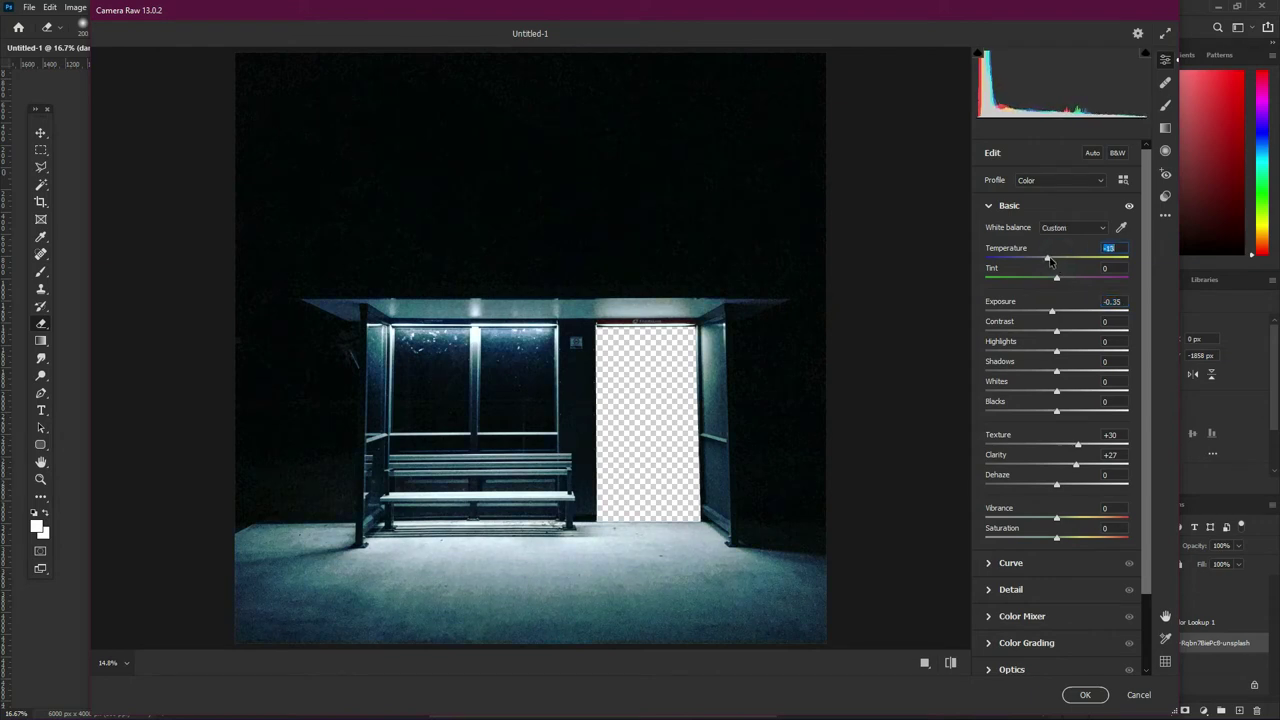
left_click_drag(1052, 262, 1060, 265)
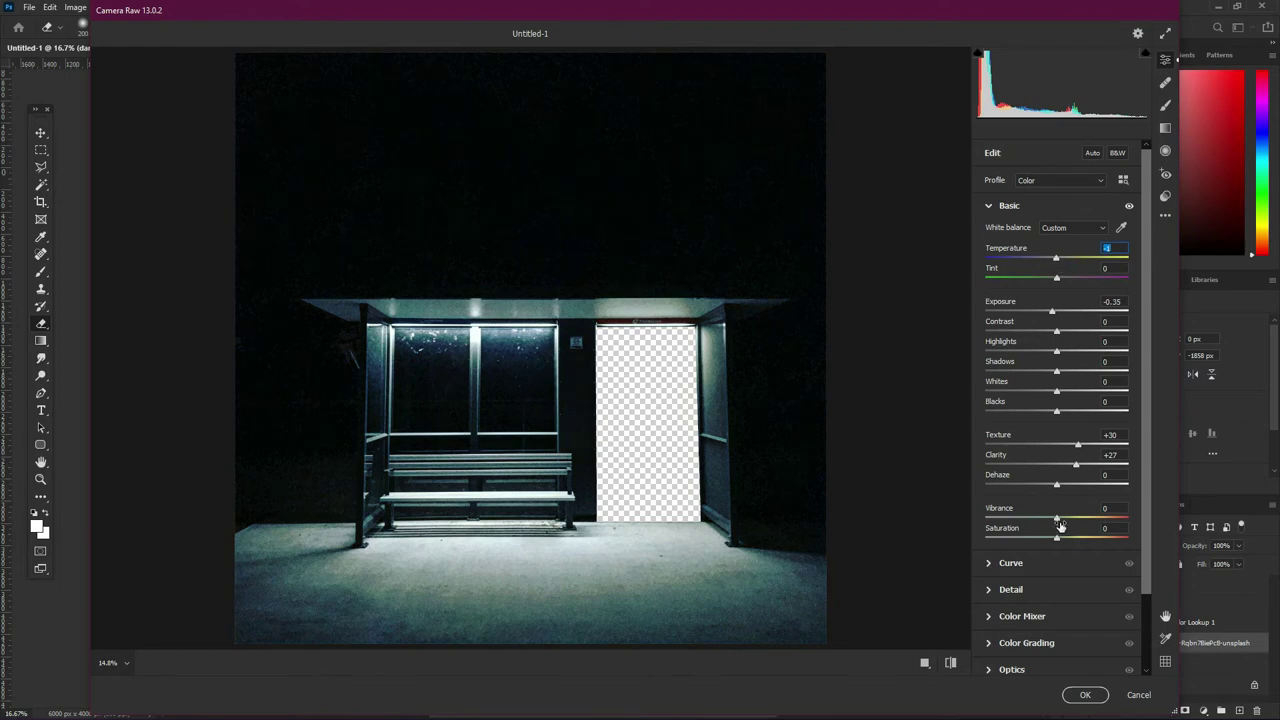
left_click_drag(1057, 518, 1064, 518)
left_click(990, 590)
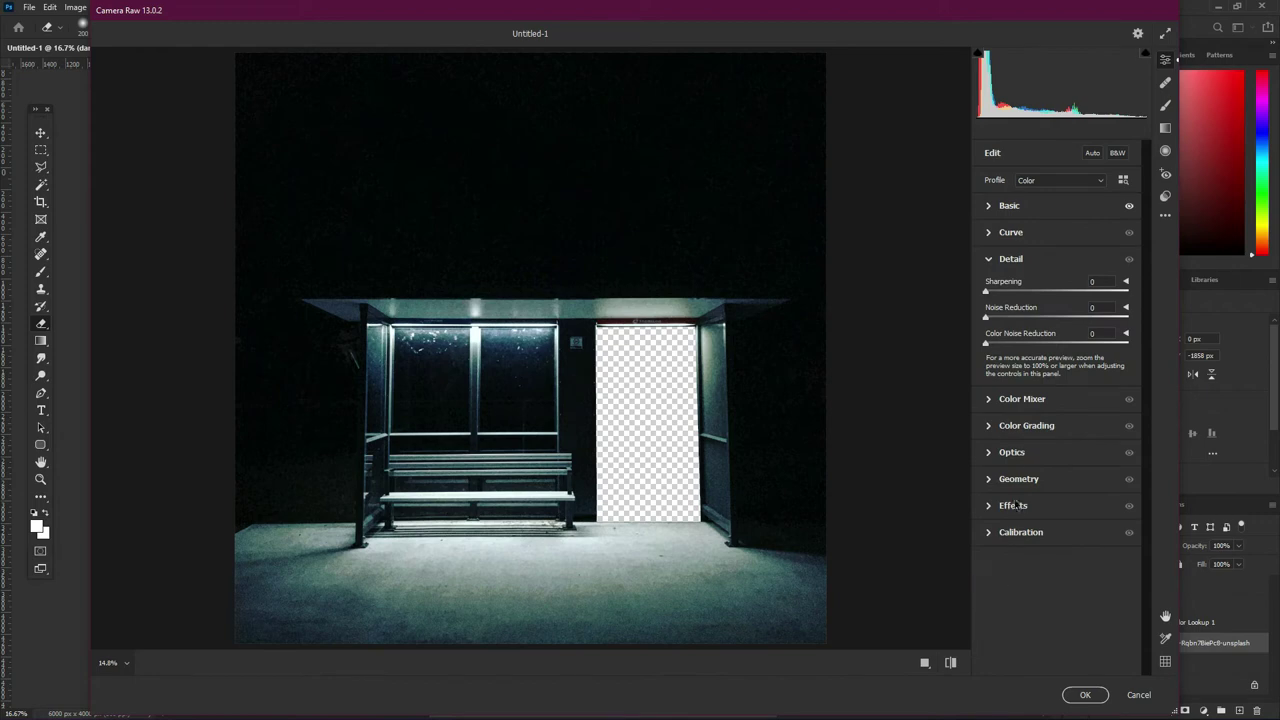
left_click_drag(988, 293, 1003, 293)
left_click(1080, 694)
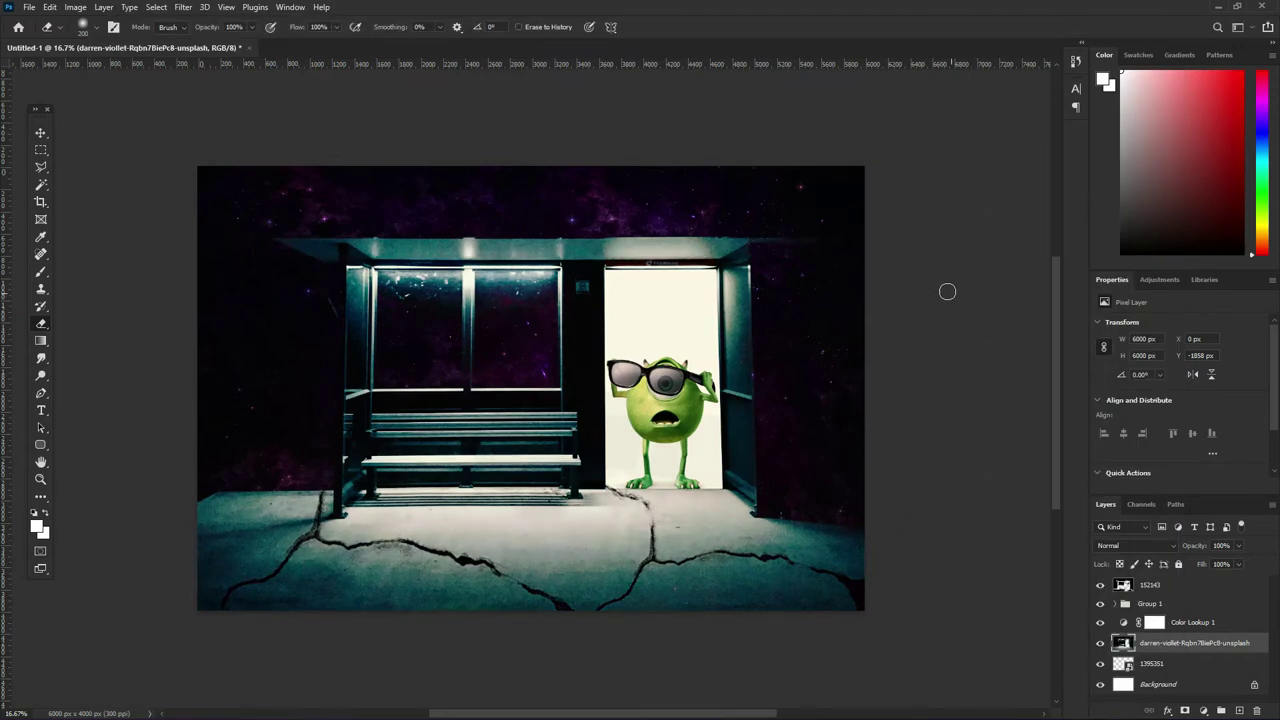
- Select Group 1 and expand it to show its crack layers
left_click(41, 134)
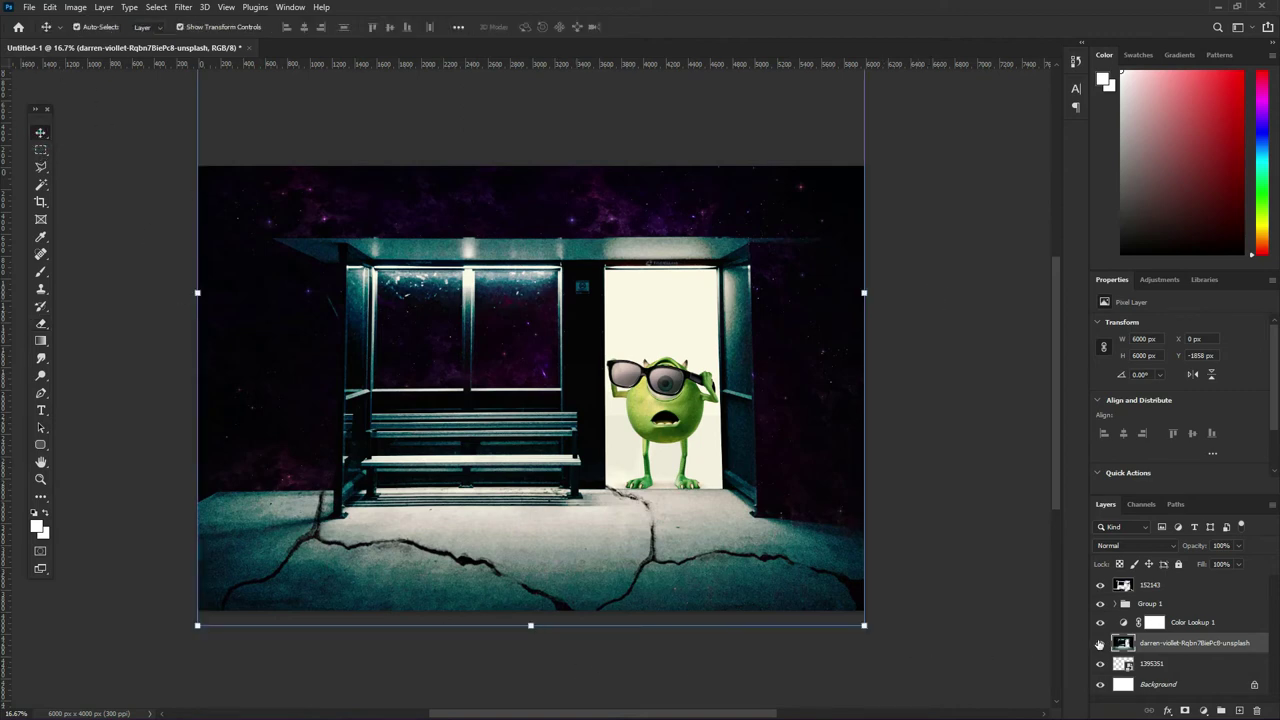
left_click(1177, 606)
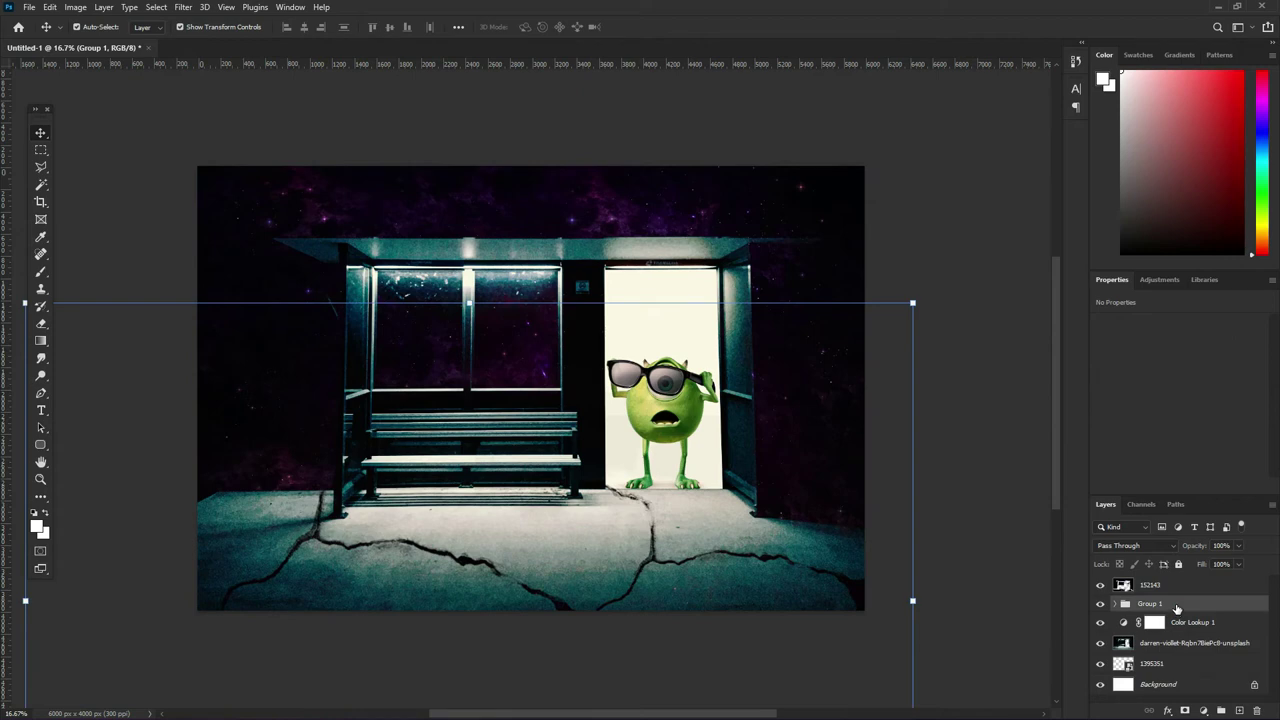
left_click(183, 7)
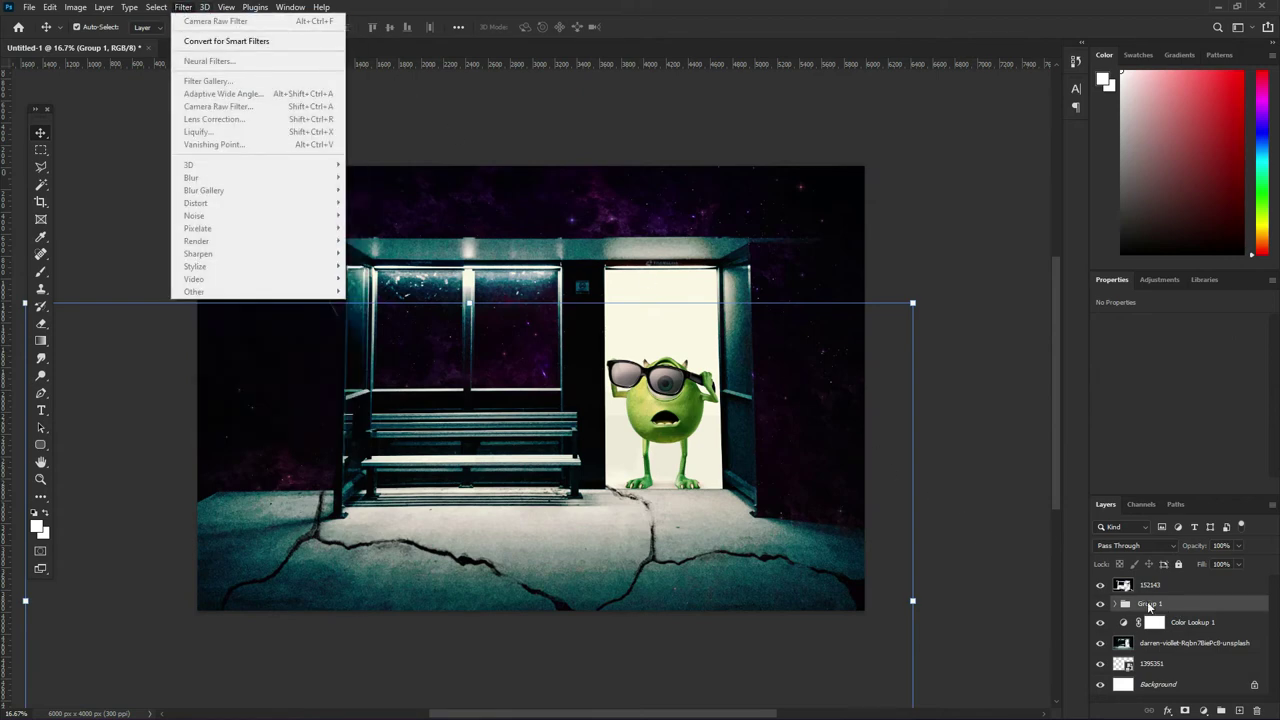
left_click(1149, 607)
left_click(1125, 604)
- Sharpen the copied crack layer to about 22 with the Camera Raw Filter
left_click(1158, 622)
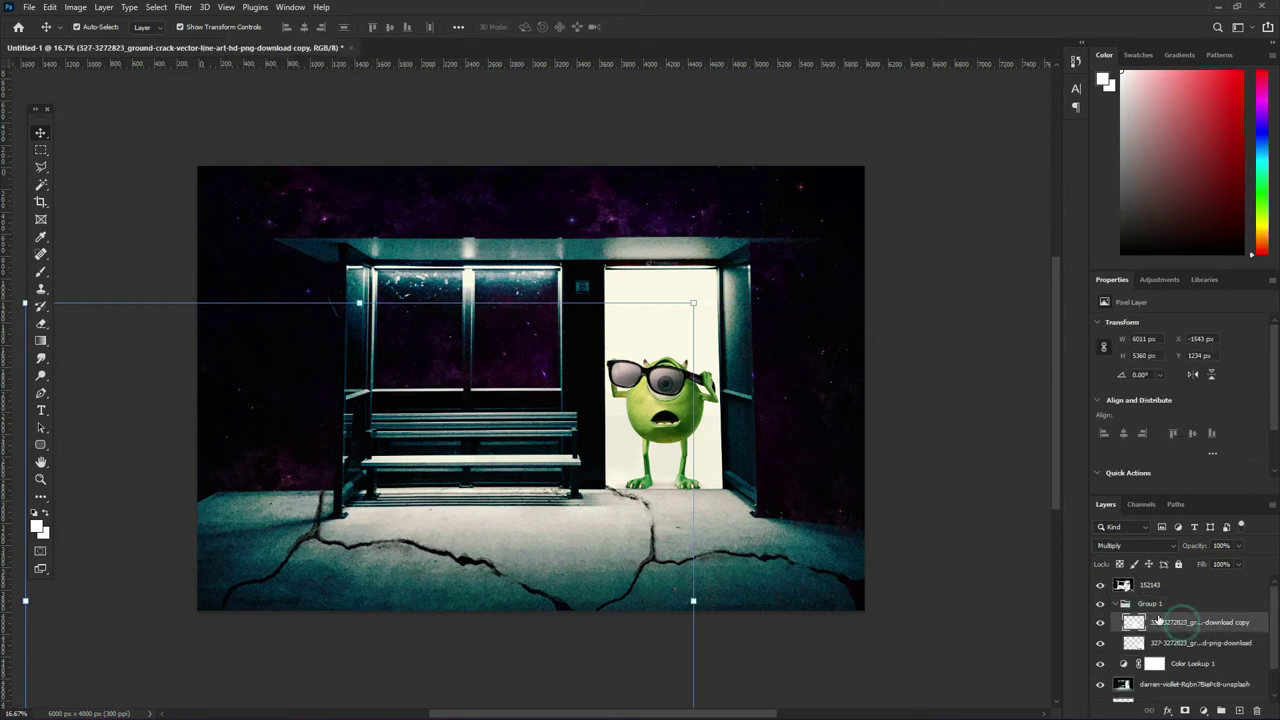
left_click(182, 7)
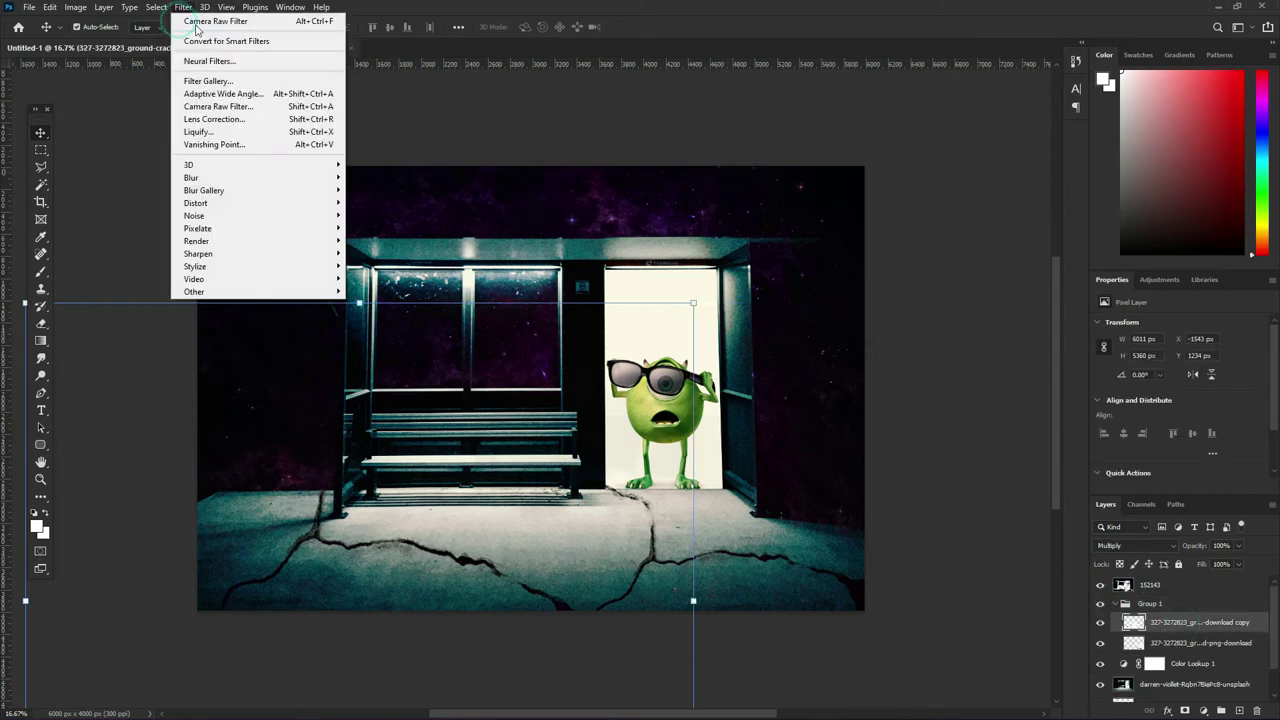
left_click(206, 105)
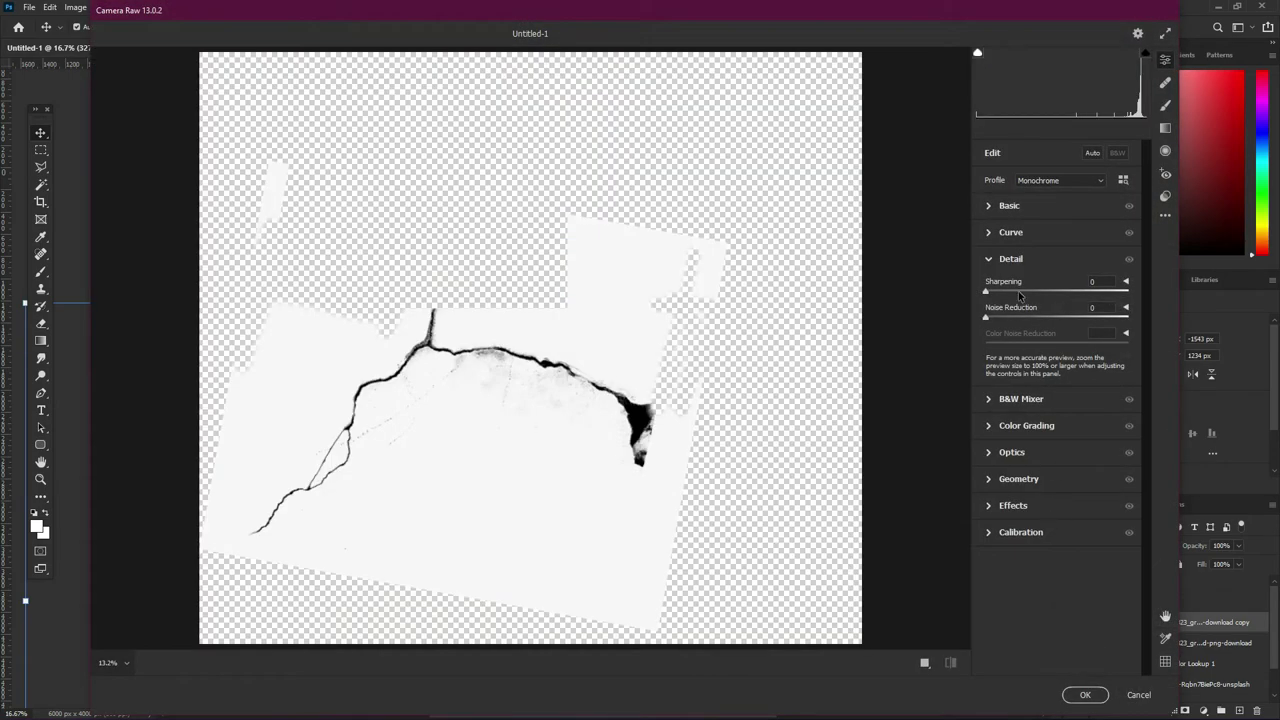
left_click(986, 291)
left_click(1008, 291)
left_click(1082, 695)
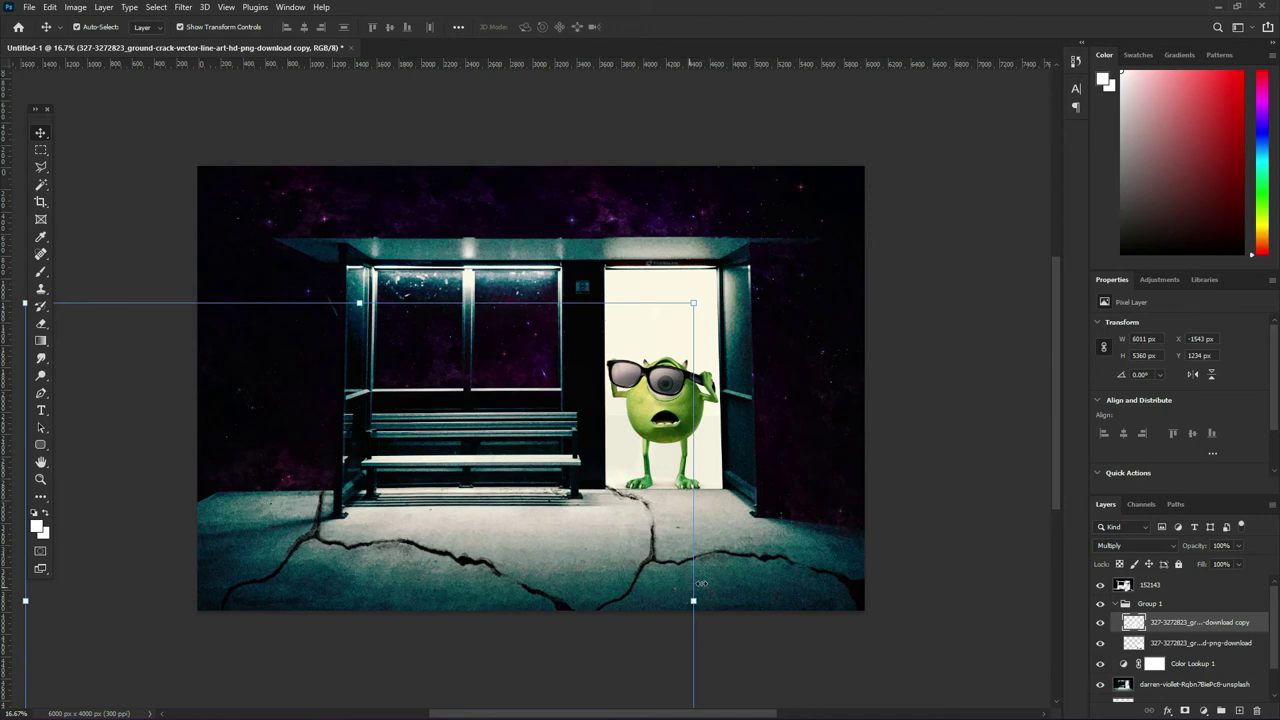
- Rerun the Camera Raw filter on the original crack layer, then pick the bus-stop photo layer
left_click(1190, 643)
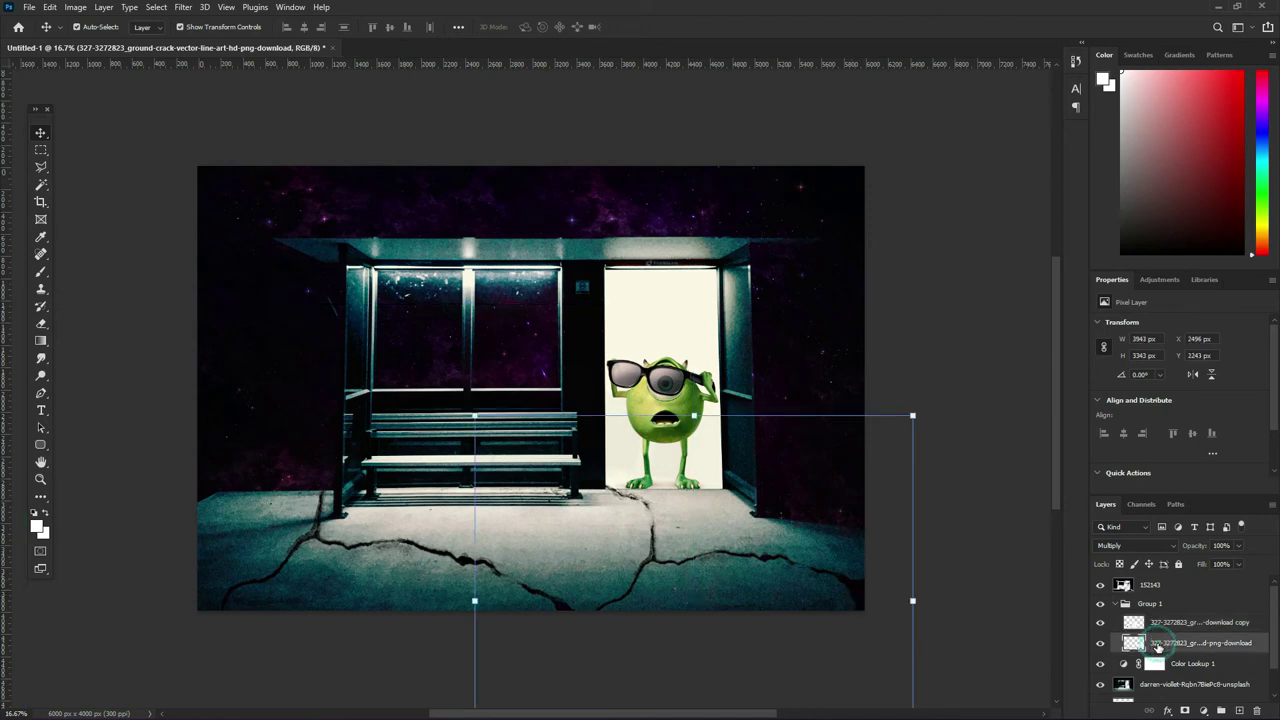
left_click(178, 7)
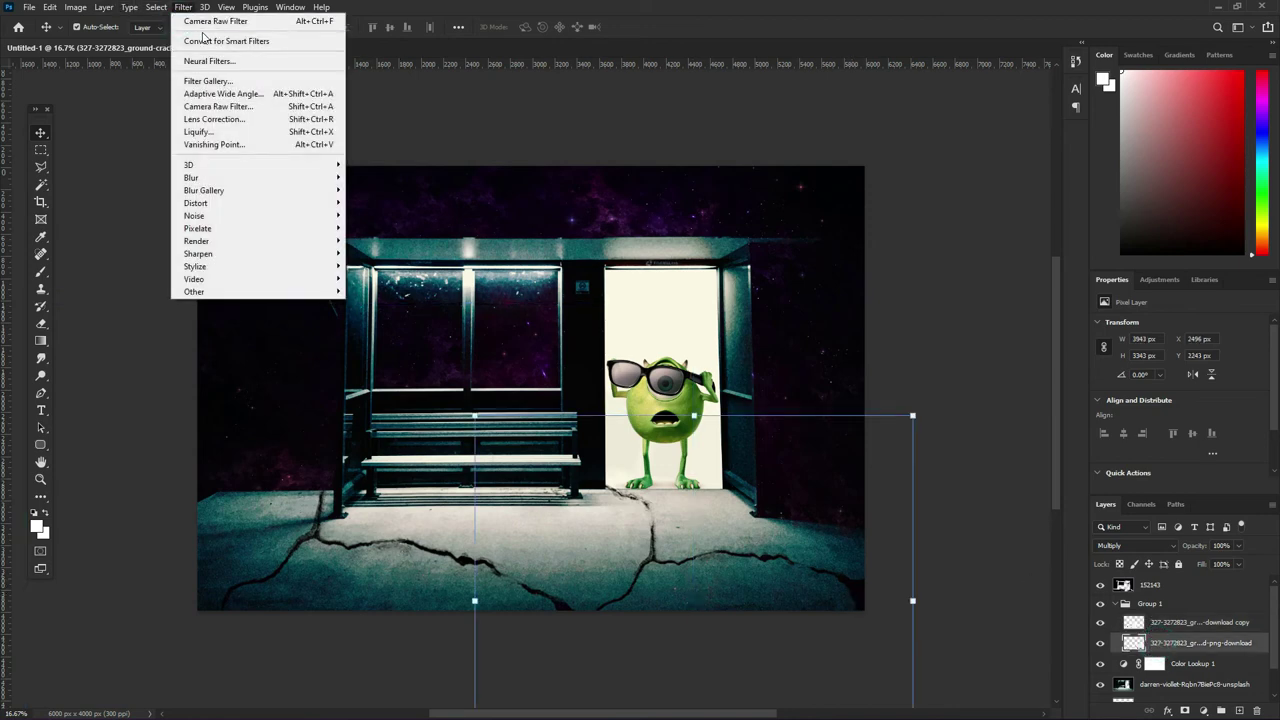
left_click(228, 21)
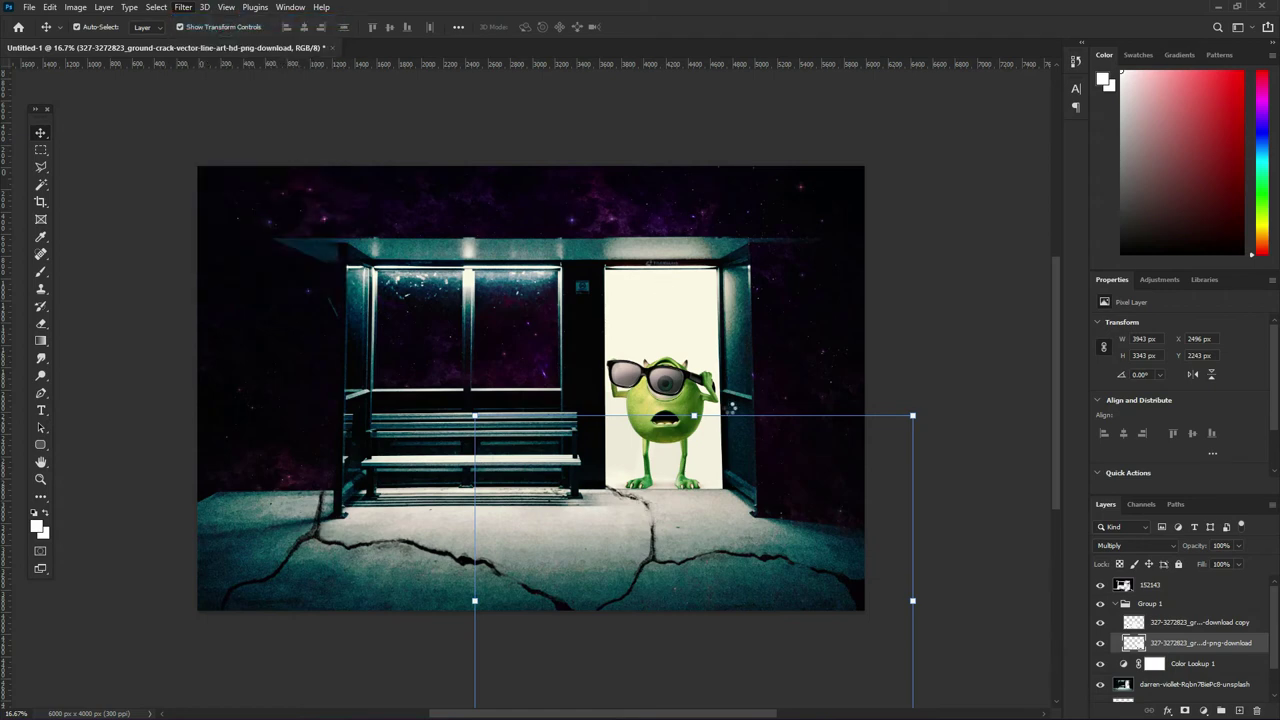
left_click(949, 360)
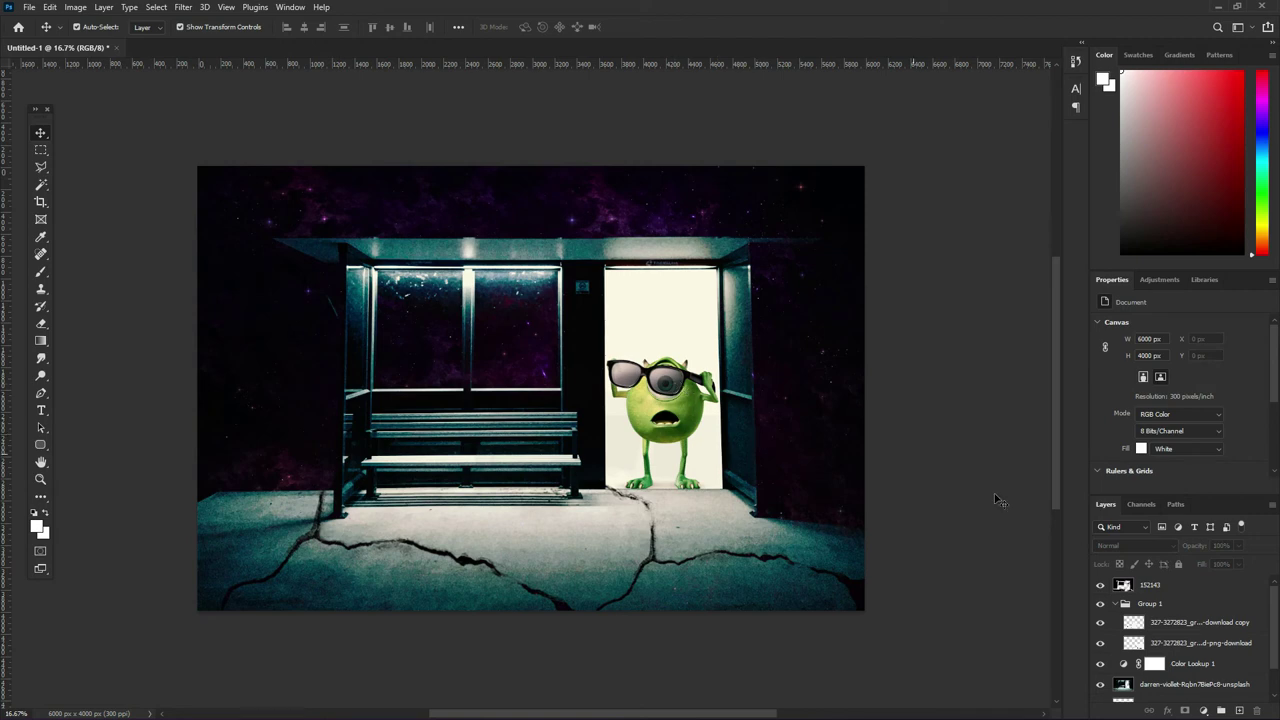
scroll(1205, 663, "down", 2)
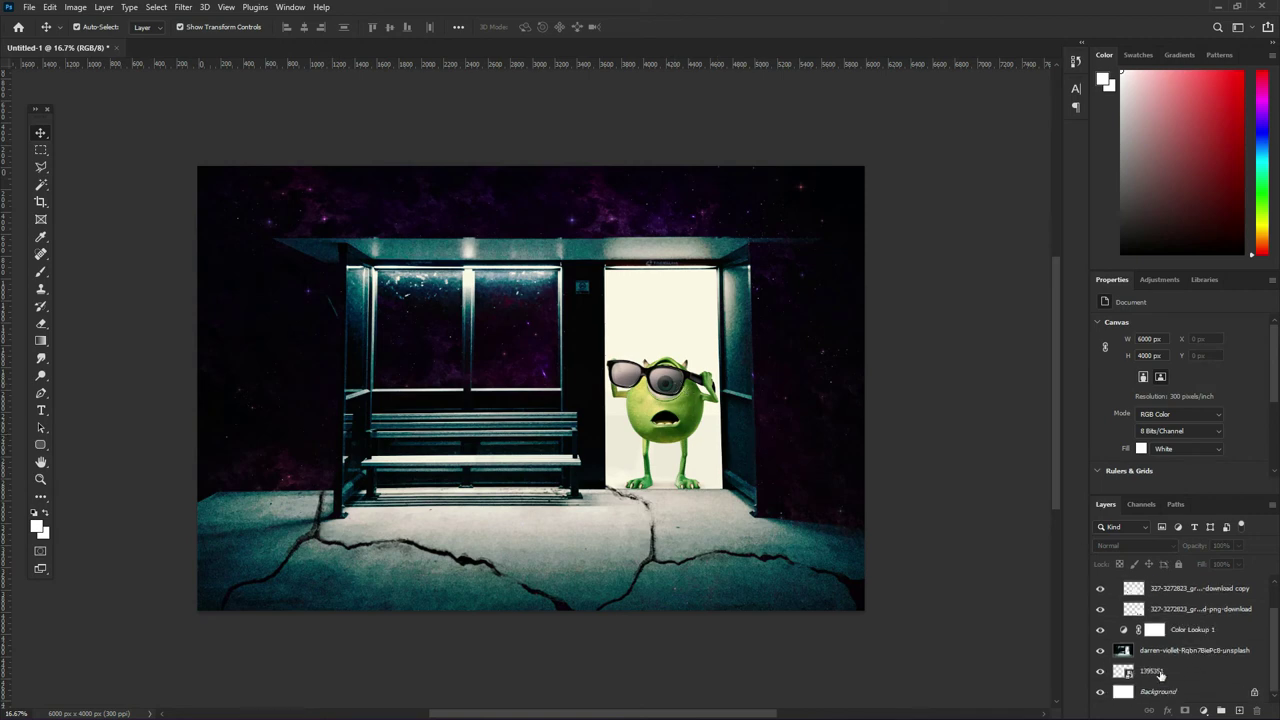
left_click(1175, 651)
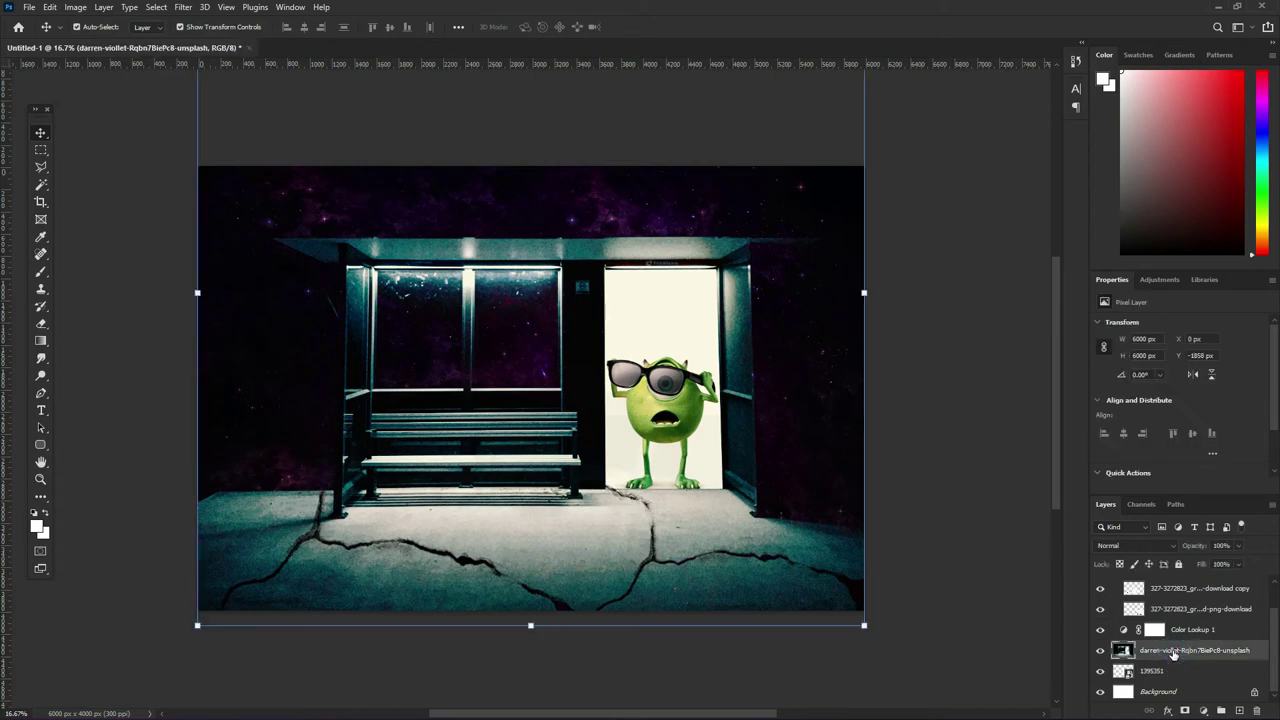
- Rasterize Mike's smart-object layer 1395351 and zoom in on his eye
left_click(1175, 671)
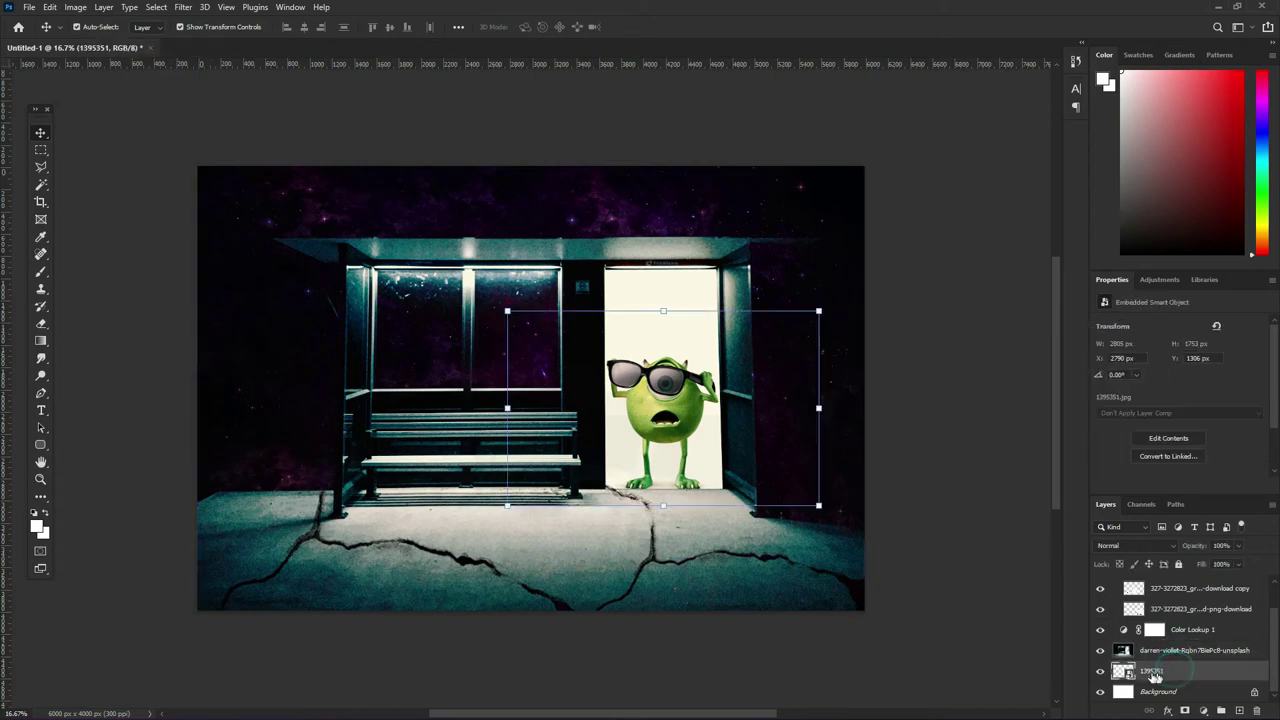
right_click(1143, 670)
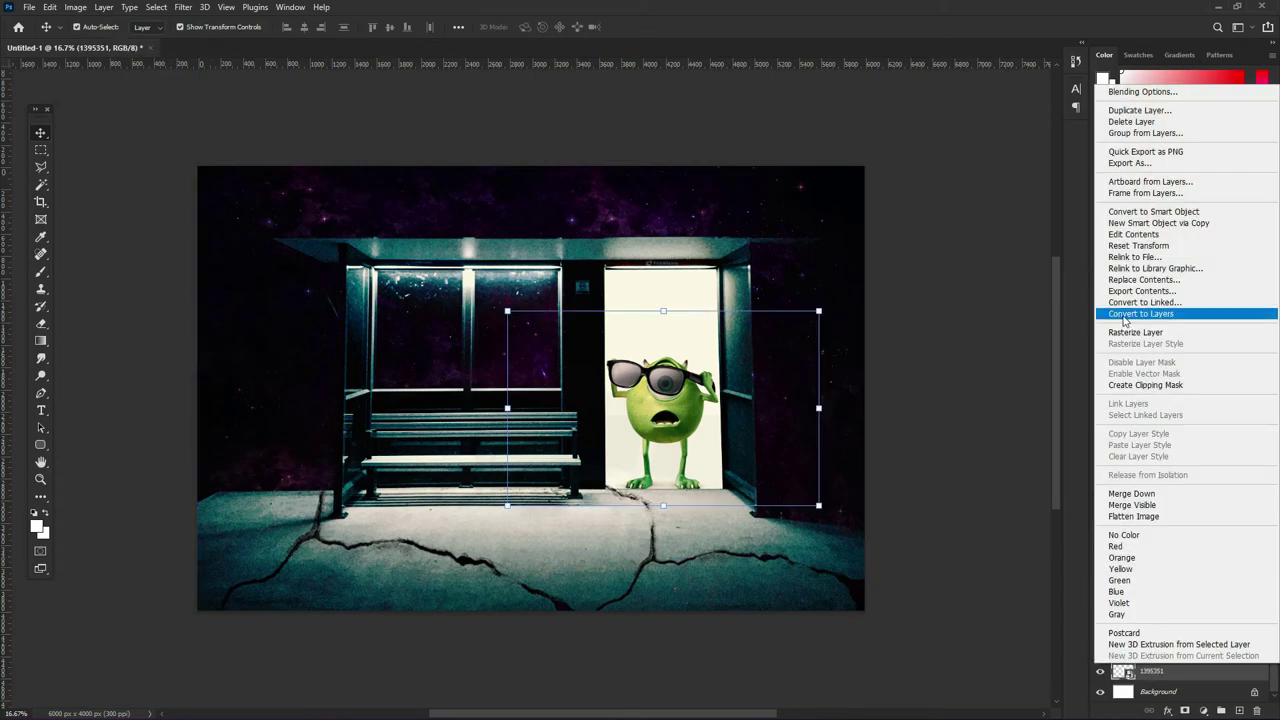
left_click(1137, 332)
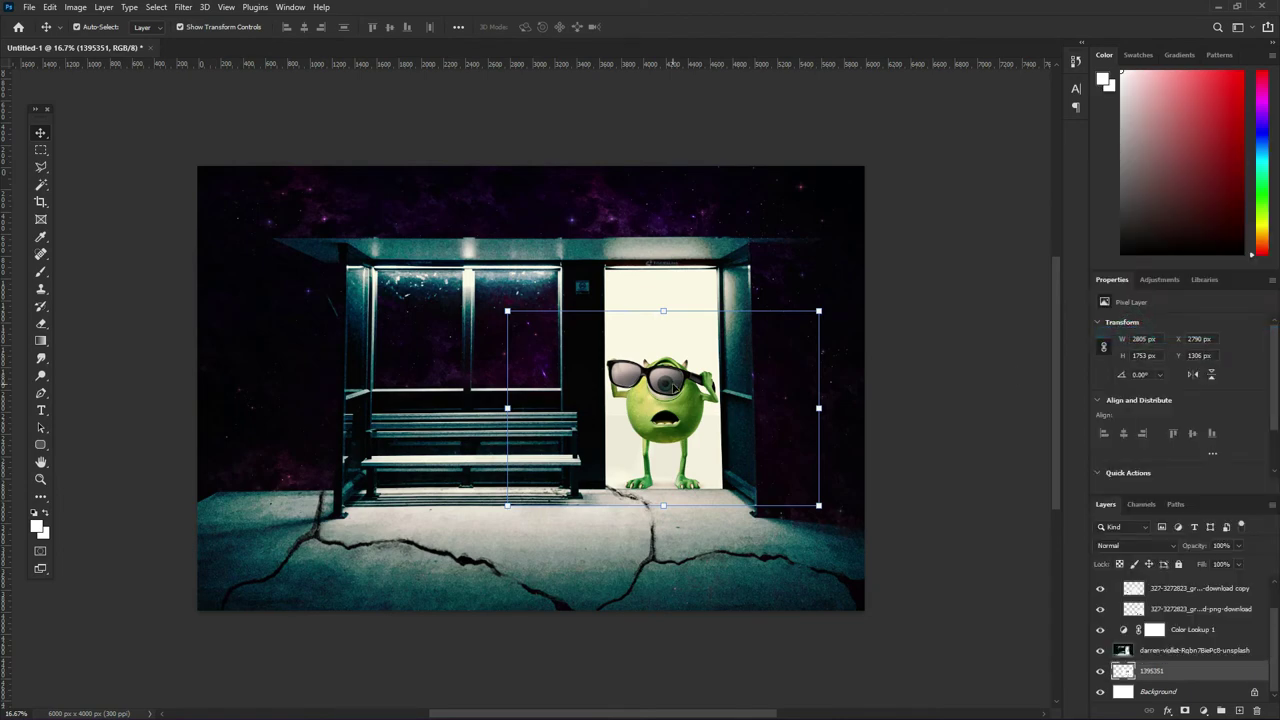
scroll(672, 389, "up", 2)
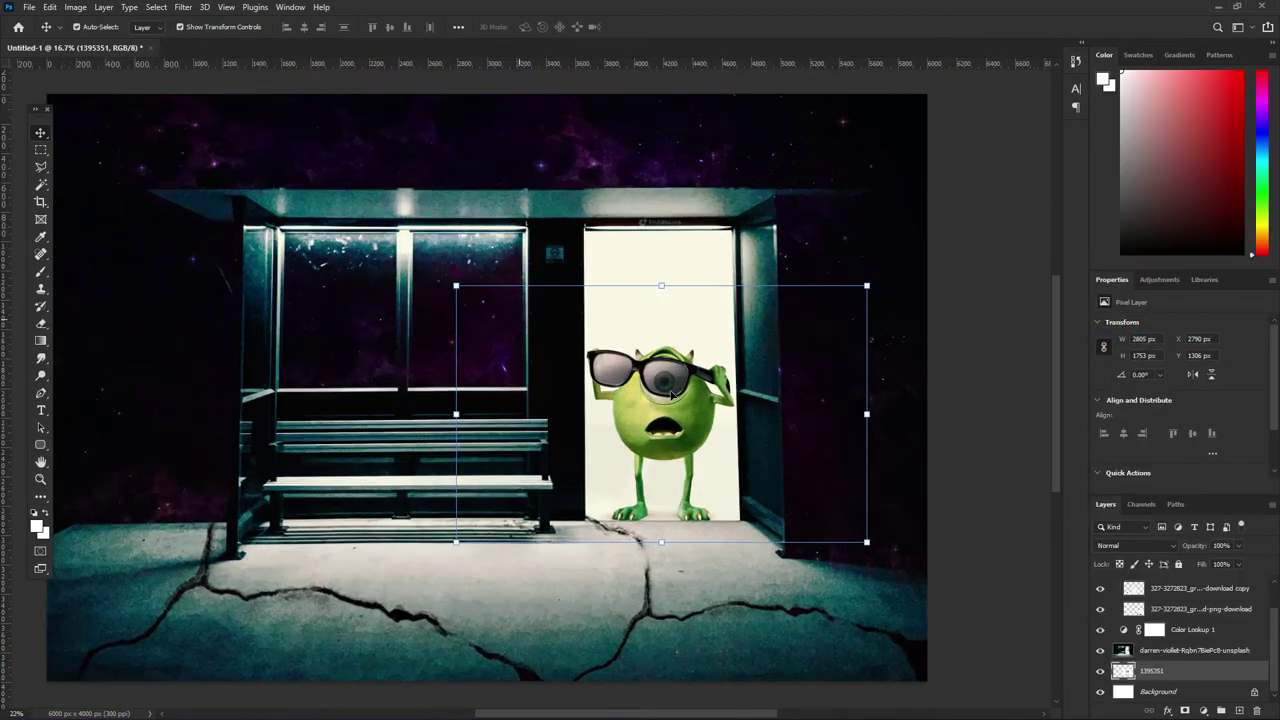
scroll(668, 386, "up", 2)
scroll(663, 383, "up", 1)
scroll(658, 380, "up", 1)
scroll(658, 380, "up", 1)
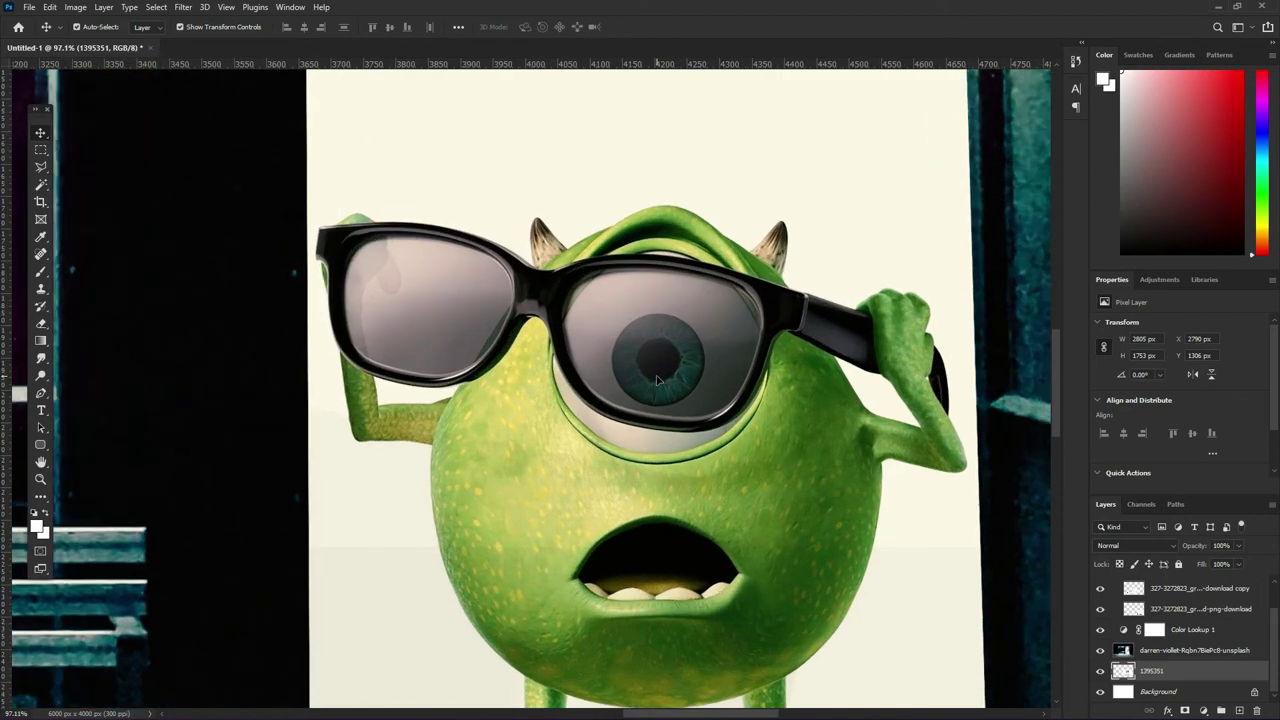
- Dodge Mike's iris brighter, undoing one stray stroke
key("o")
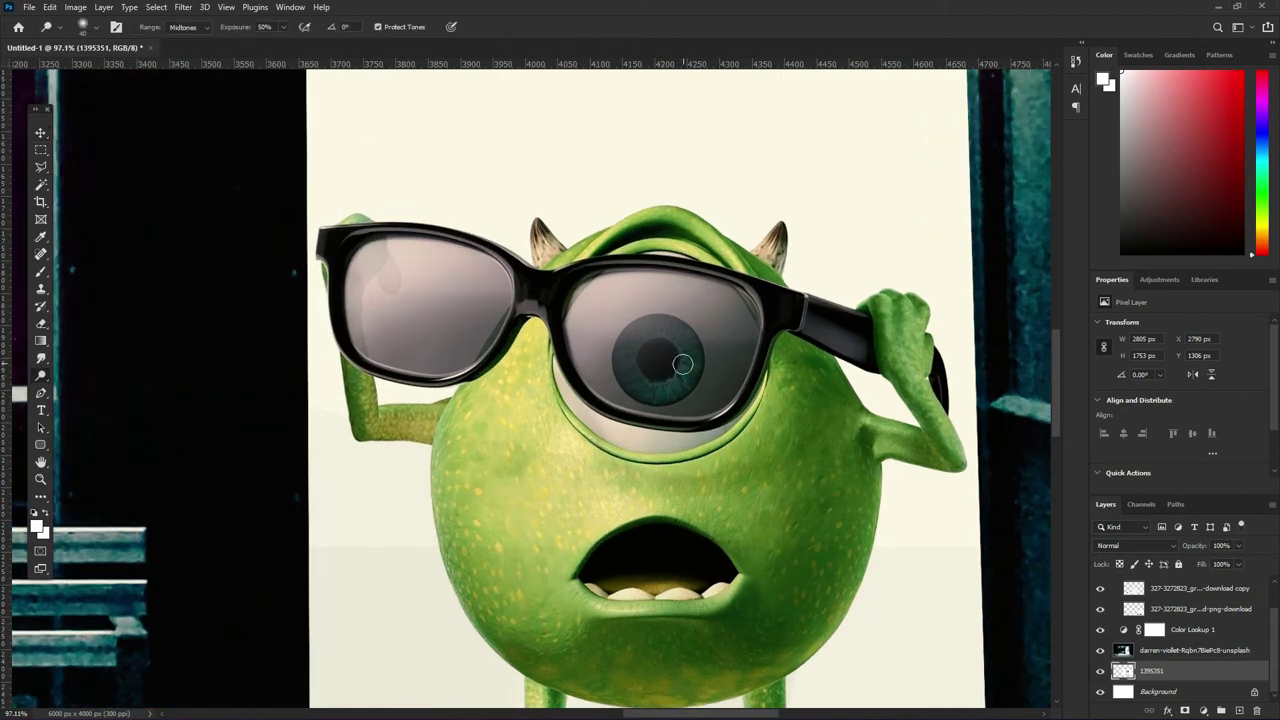
left_click_drag(690, 363, 695, 370)
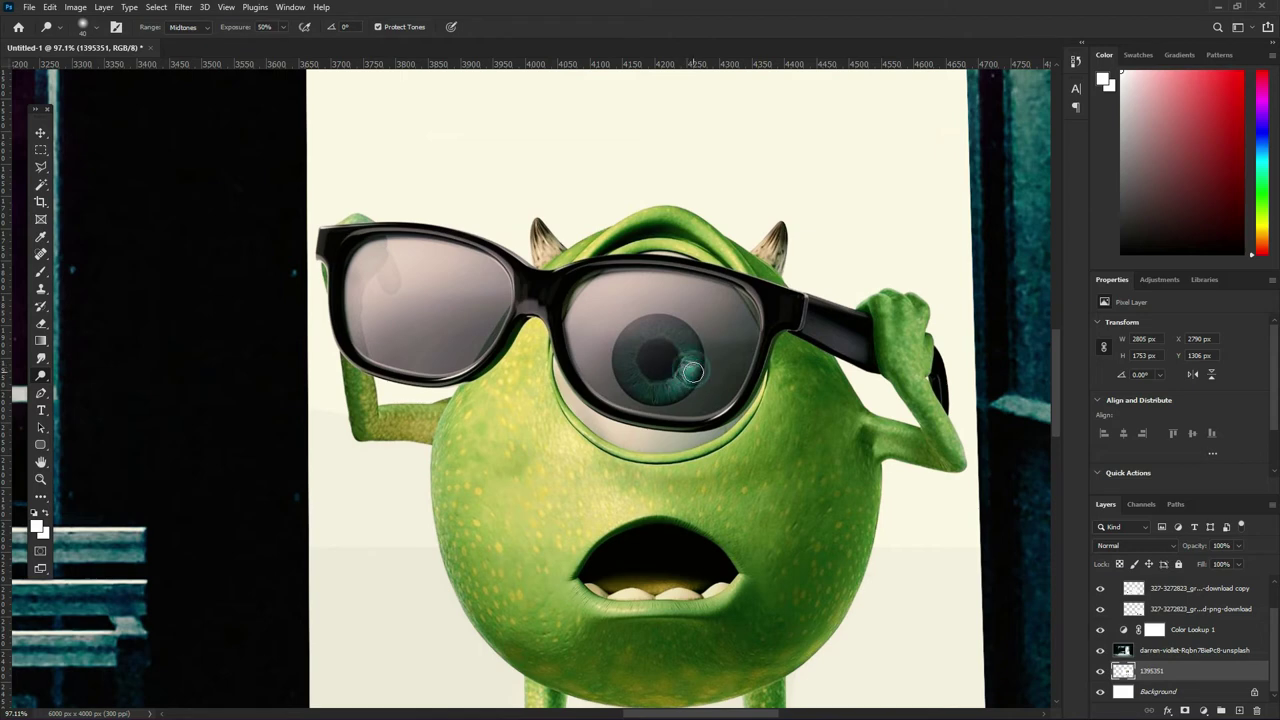
mouse_move(692, 372)
left_mouse_down()
mouse_move(668, 390)
mouse_move(628, 380)
left_mouse_up()
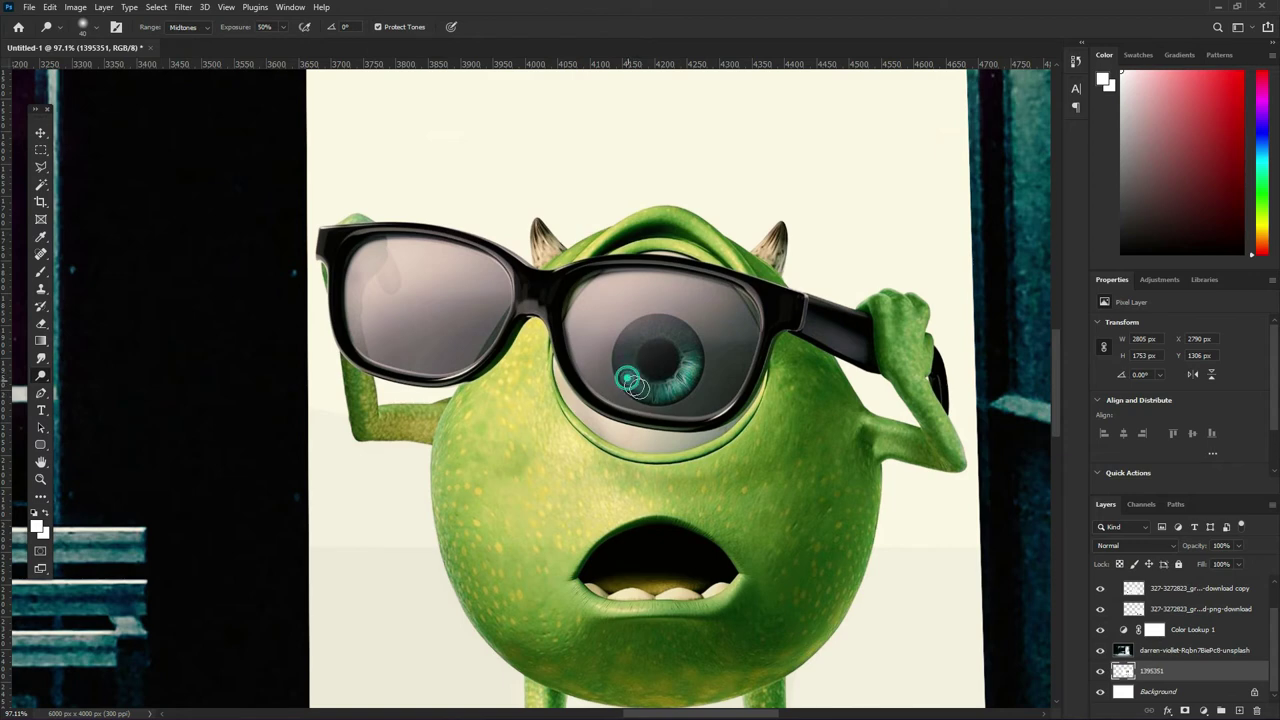
key("ctrl+z")
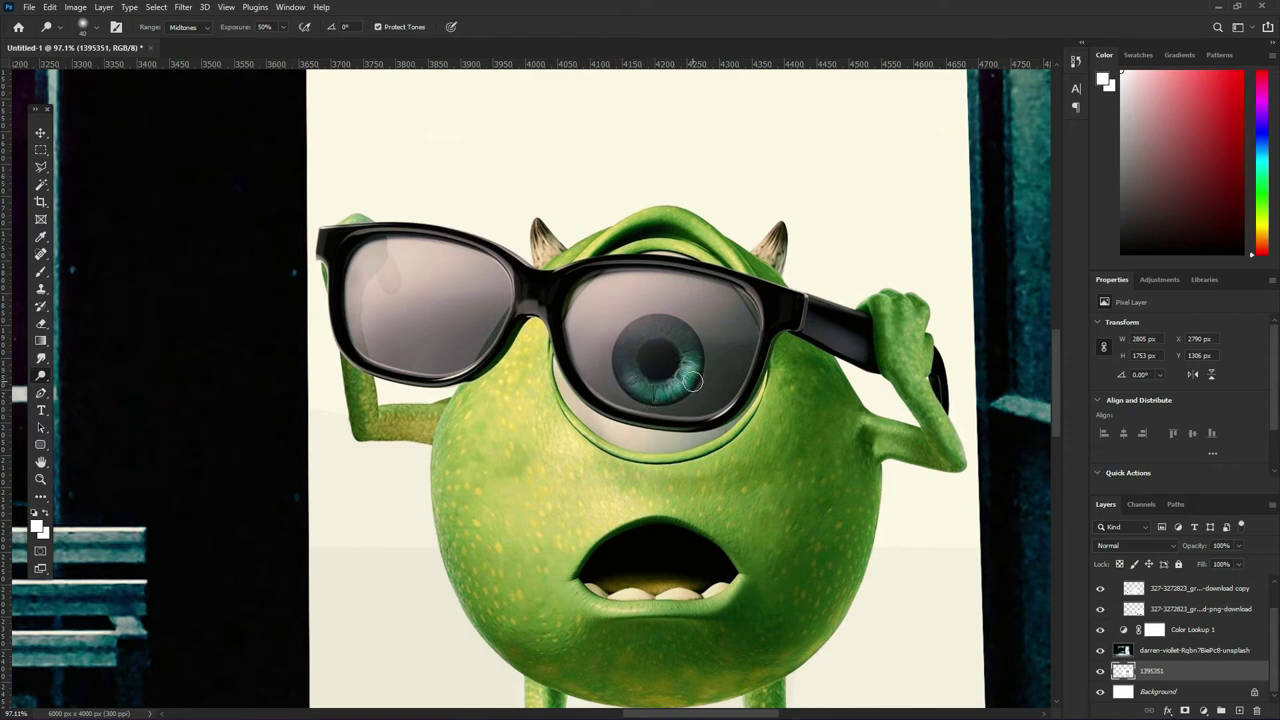
left_click_drag(689, 384, 676, 390)
scroll(688, 368, "up", 2)
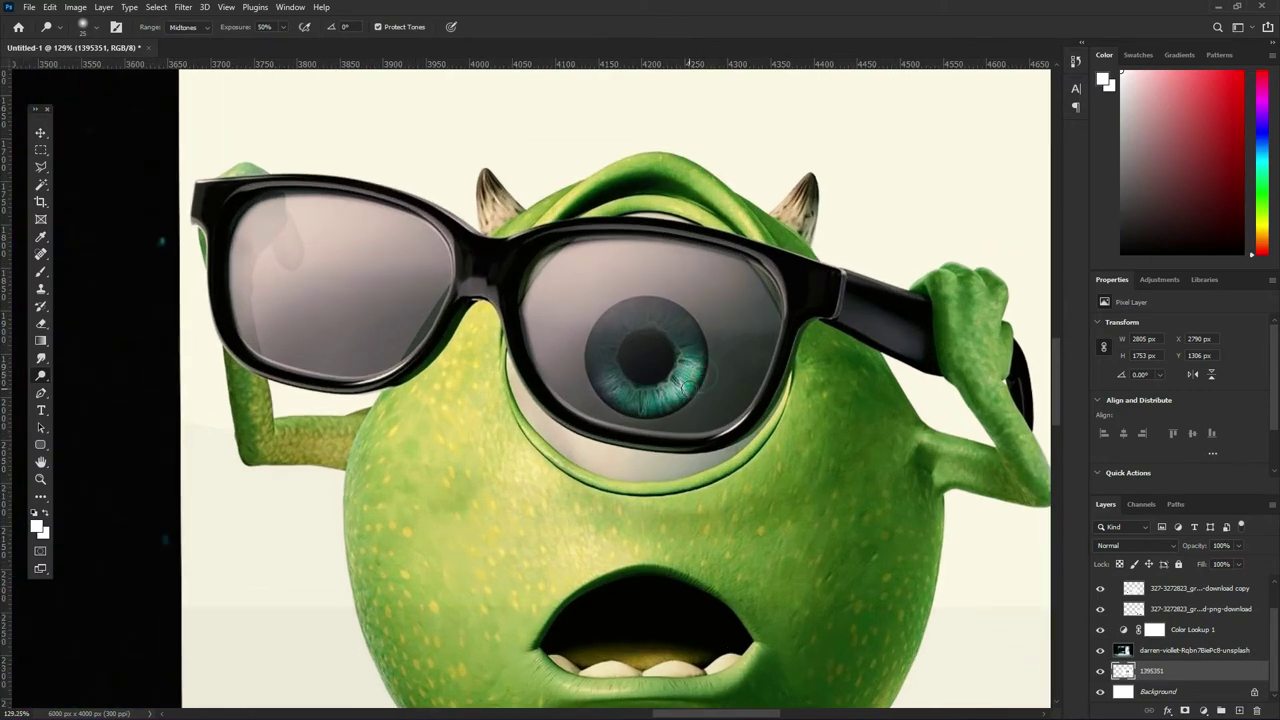
mouse_move(698, 375)
left_mouse_down()
mouse_move(629, 409)
mouse_move(596, 381)
mouse_move(617, 408)
mouse_move(676, 404)
mouse_move(705, 355)
mouse_move(690, 328)
mouse_move(704, 362)
mouse_move(675, 407)
mouse_move(630, 406)
mouse_move(600, 376)
left_mouse_up()
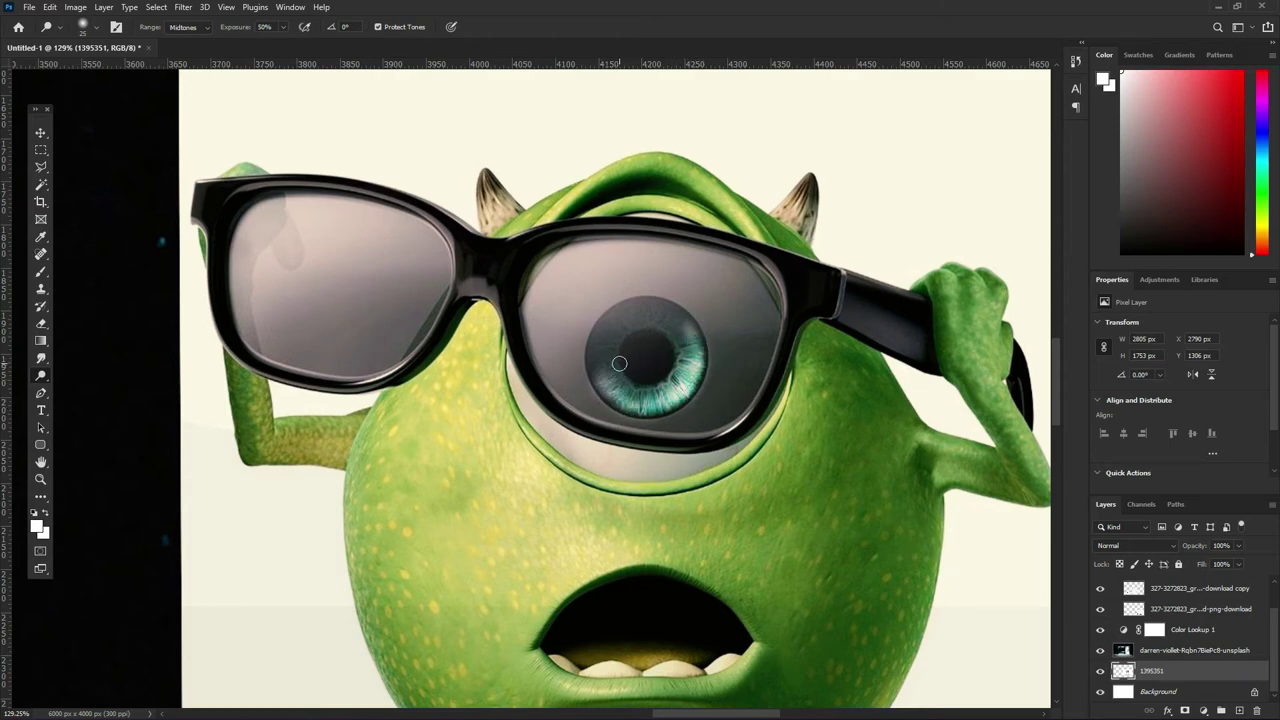
scroll(605, 370, "down", 5)
- With a smaller dodge brush, add brighter teal highlights around the iris edge
scroll(620, 365, "up", 2)
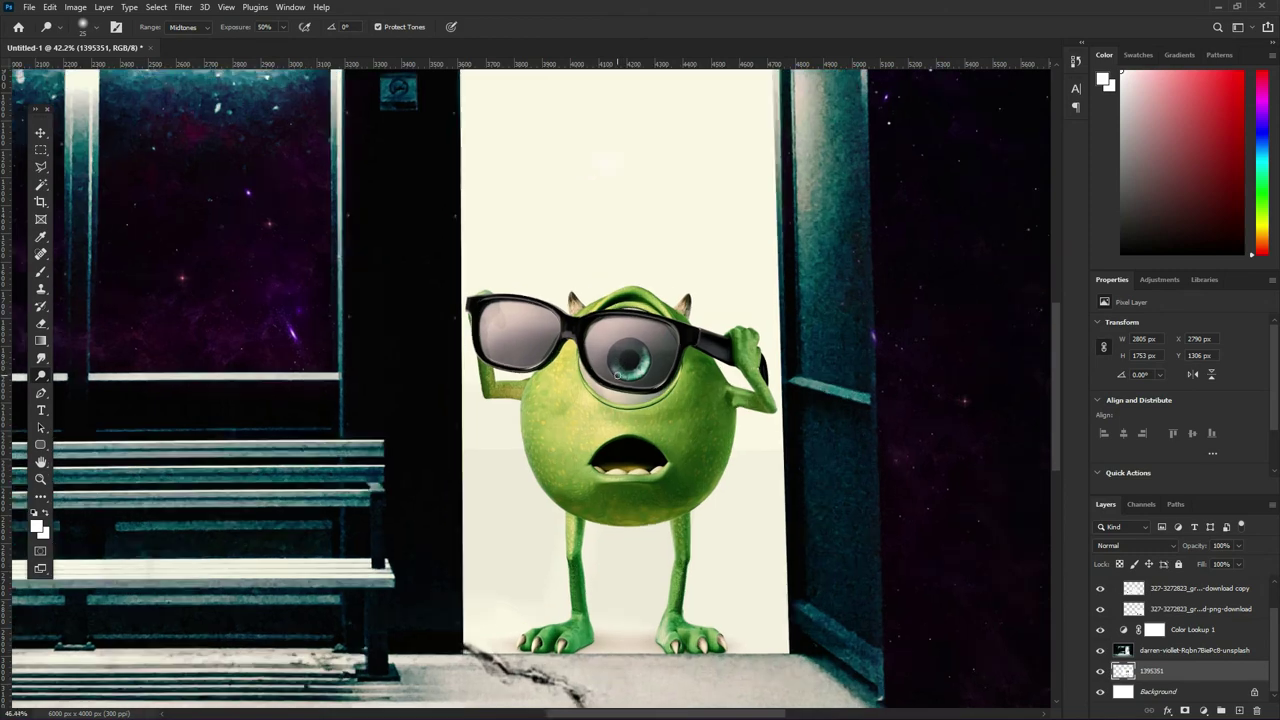
scroll(618, 368, "up", 2)
scroll(615, 371, "up", 1)
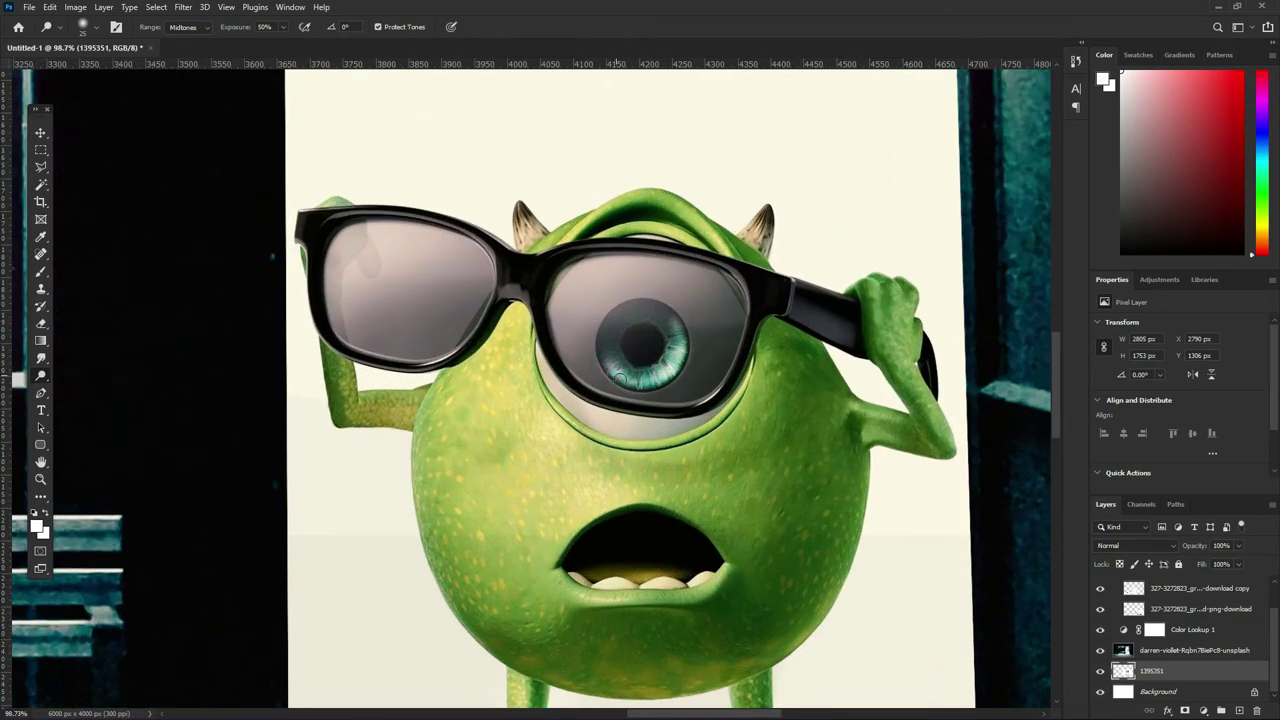
key("[")
key("[")
key("[")
mouse_move(673, 331)
left_mouse_down()
mouse_move(615, 365)
mouse_move(631, 333)
left_mouse_up()
scroll(631, 333, "down", 3)
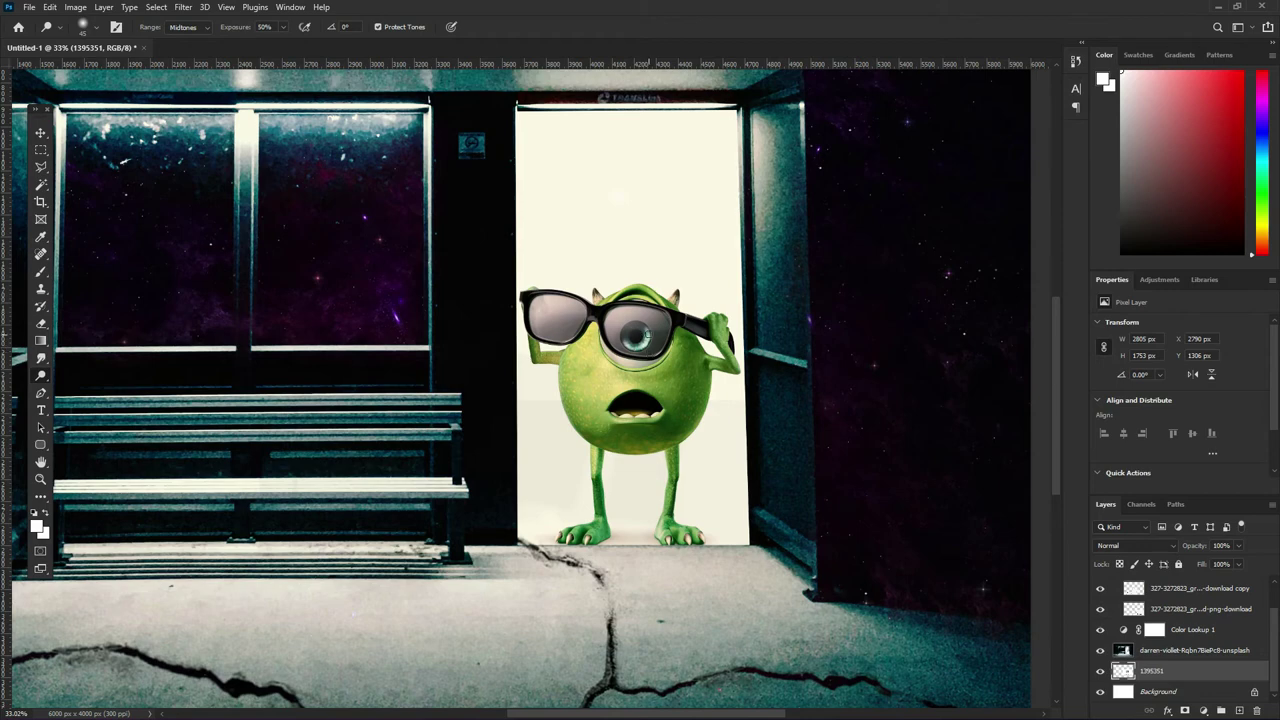
scroll(636, 335, "up", 2)
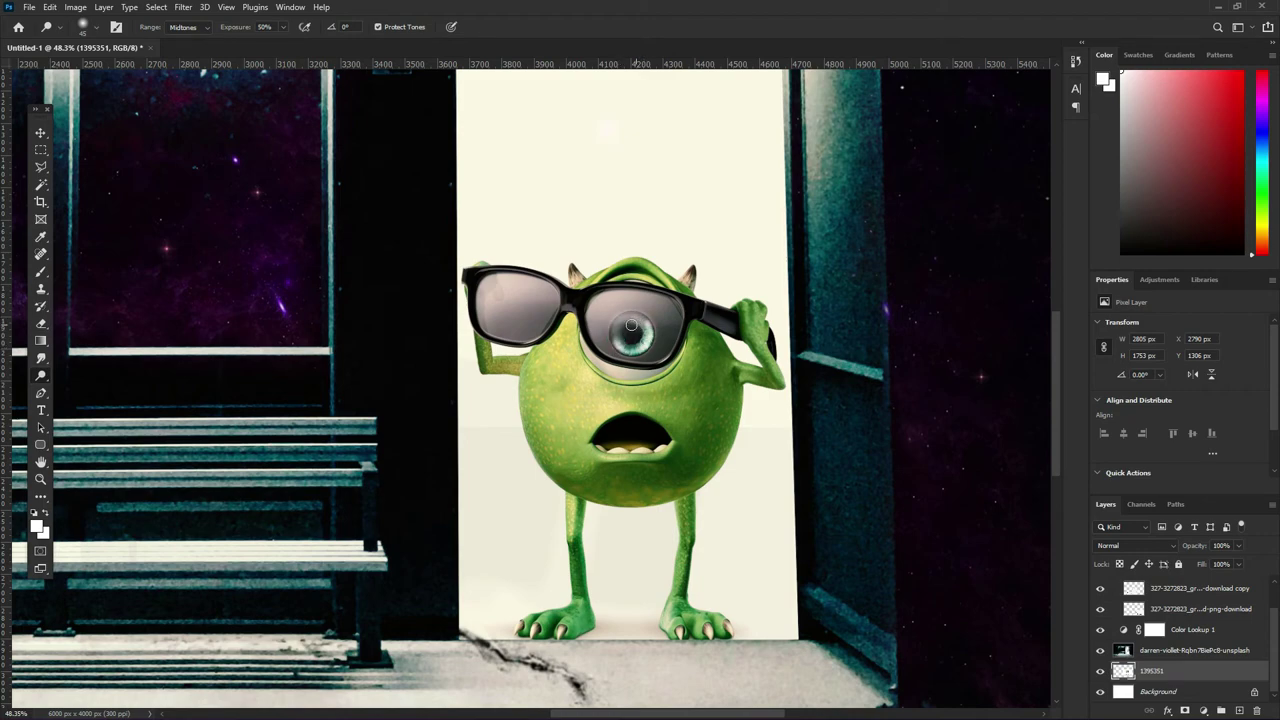
scroll(633, 342, "down", 4)
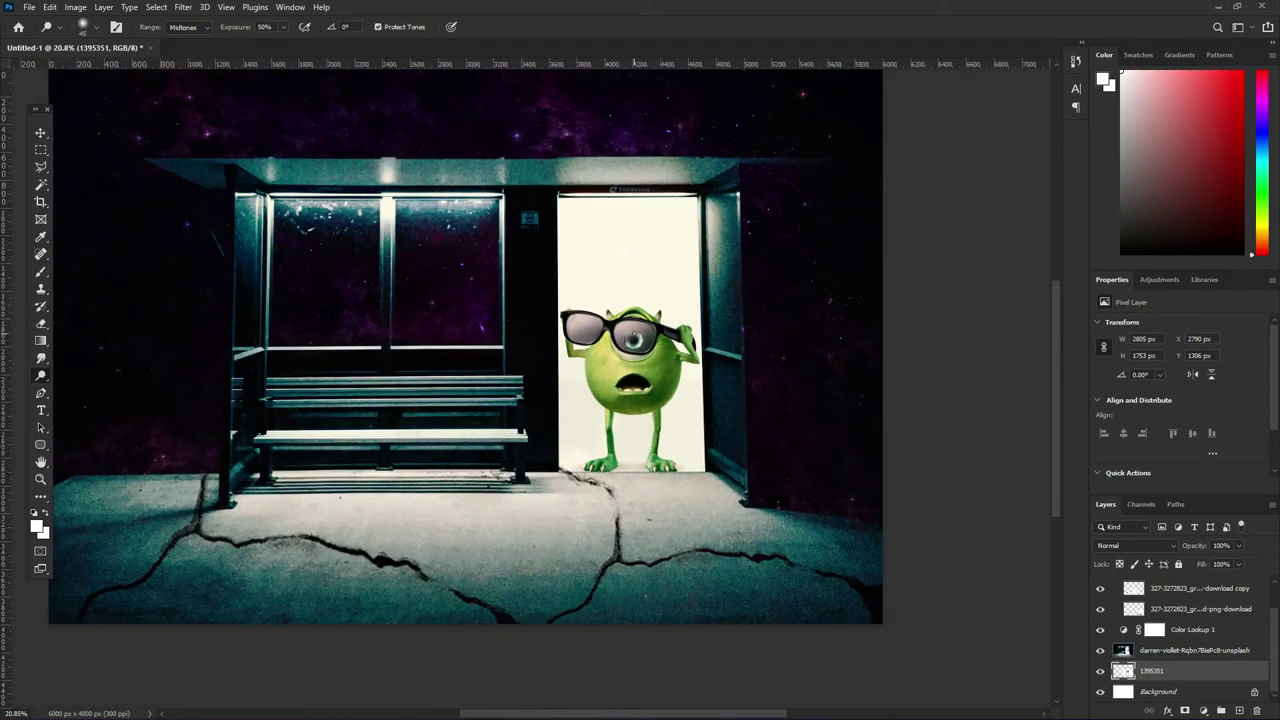
scroll(633, 340, "up", 3)
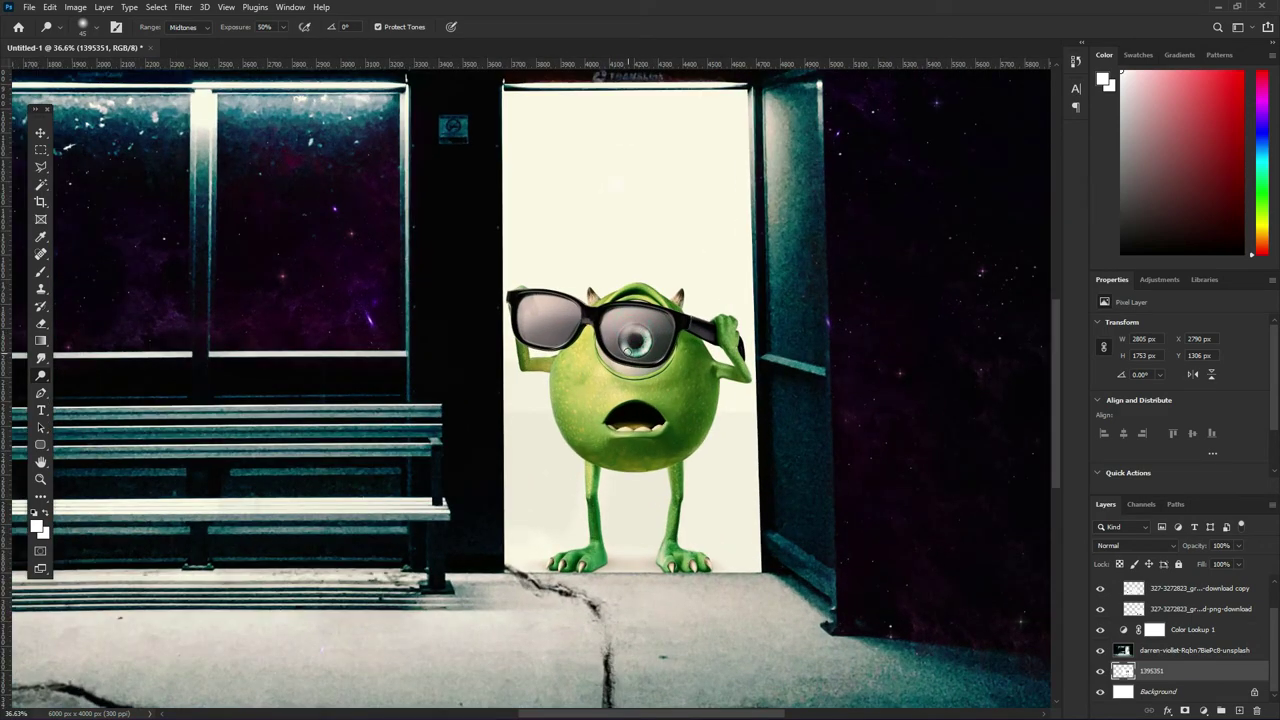
scroll(636, 342, "down", 3)
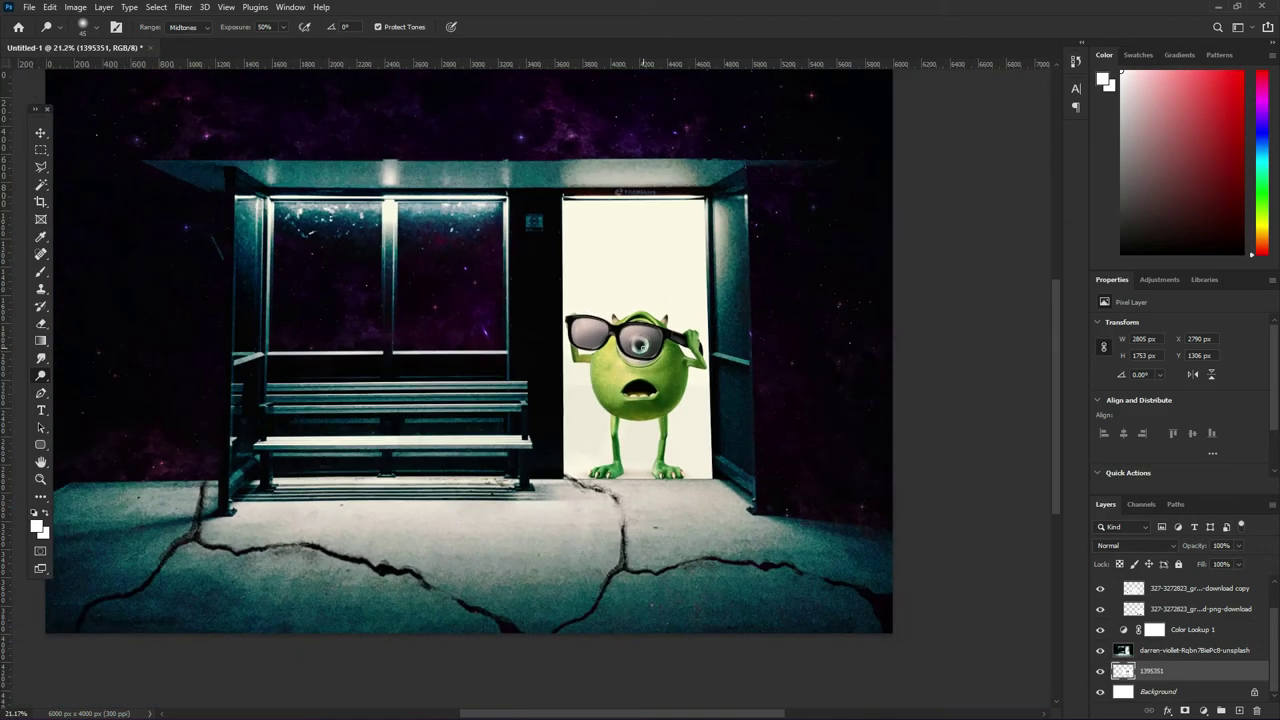
scroll(640, 342, "up", 1)
scroll(640, 345, "up", 1)
scroll(645, 360, "up", 2)
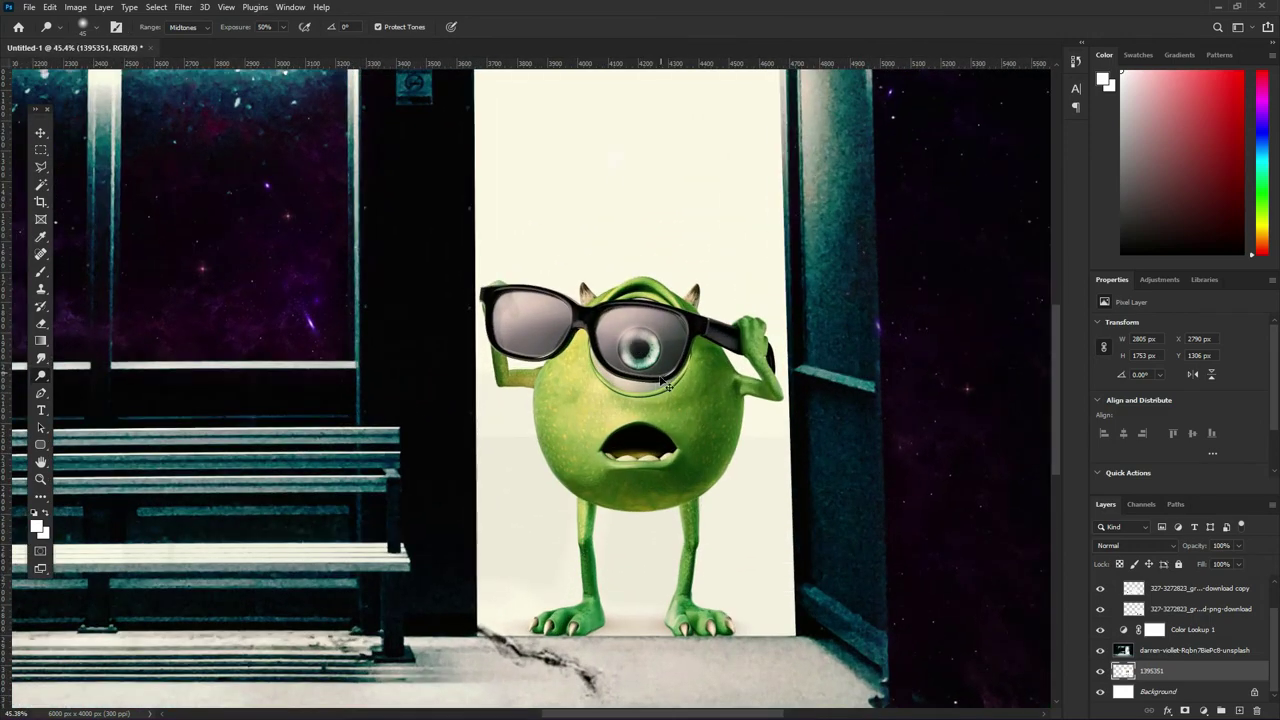
mouse_move(640, 352)
left_mouse_down()
mouse_move(652, 346)
mouse_move(648, 364)
mouse_move(652, 345)
left_mouse_up()
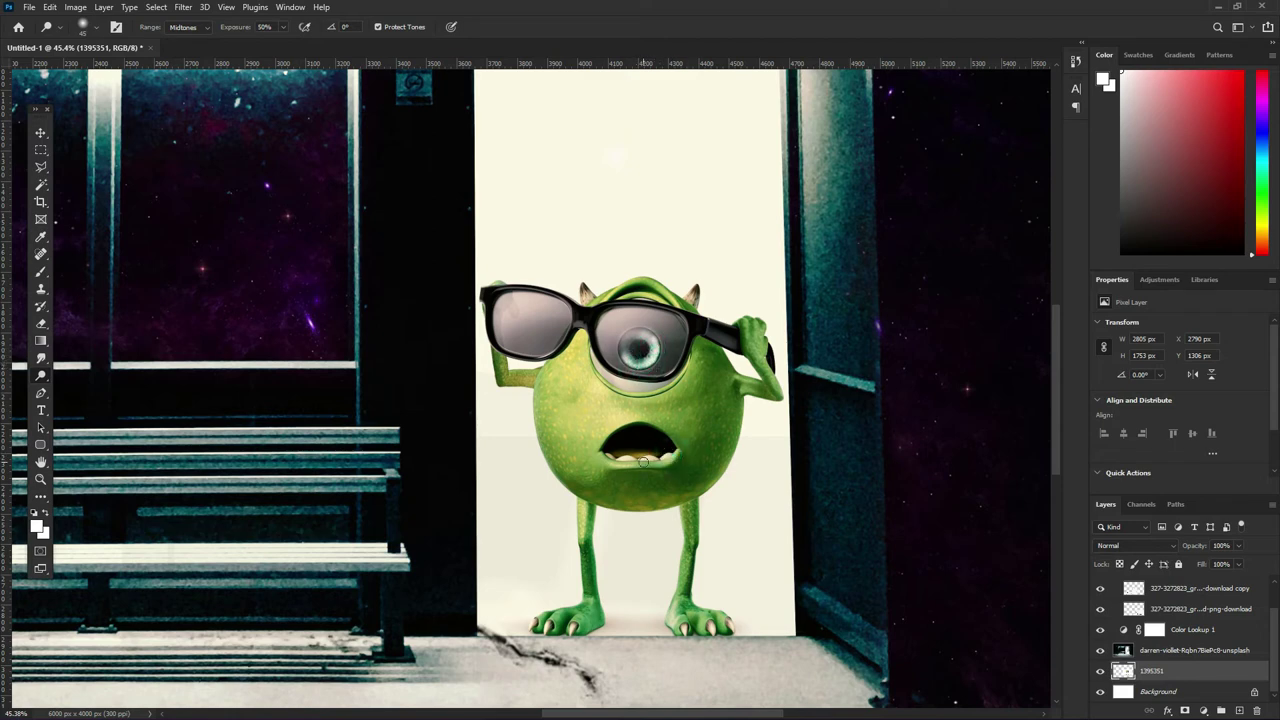
- Dodge Mike's teeth and inside of his mouth lighter, plus a touch more on the iris
left_click_drag(632, 460, 658, 451)
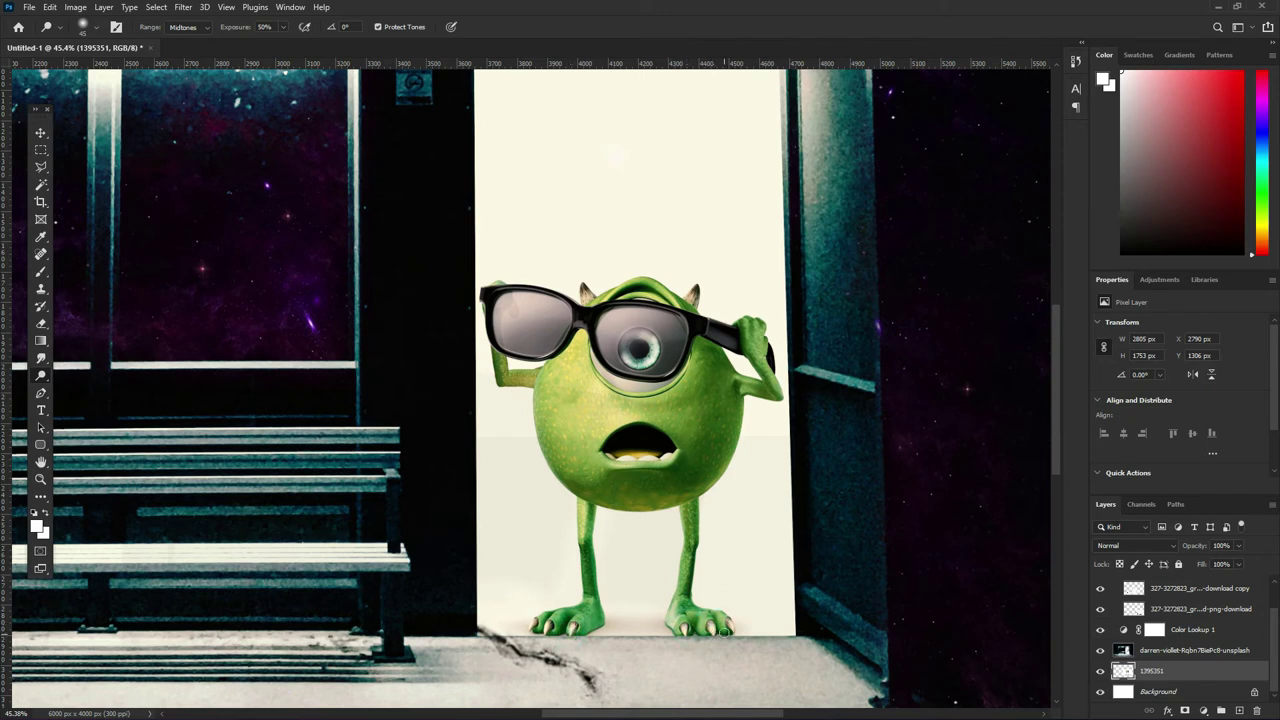
left_click_drag(626, 450, 660, 452)
left_click_drag(649, 336, 654, 347)
scroll(646, 338, "down", 1)
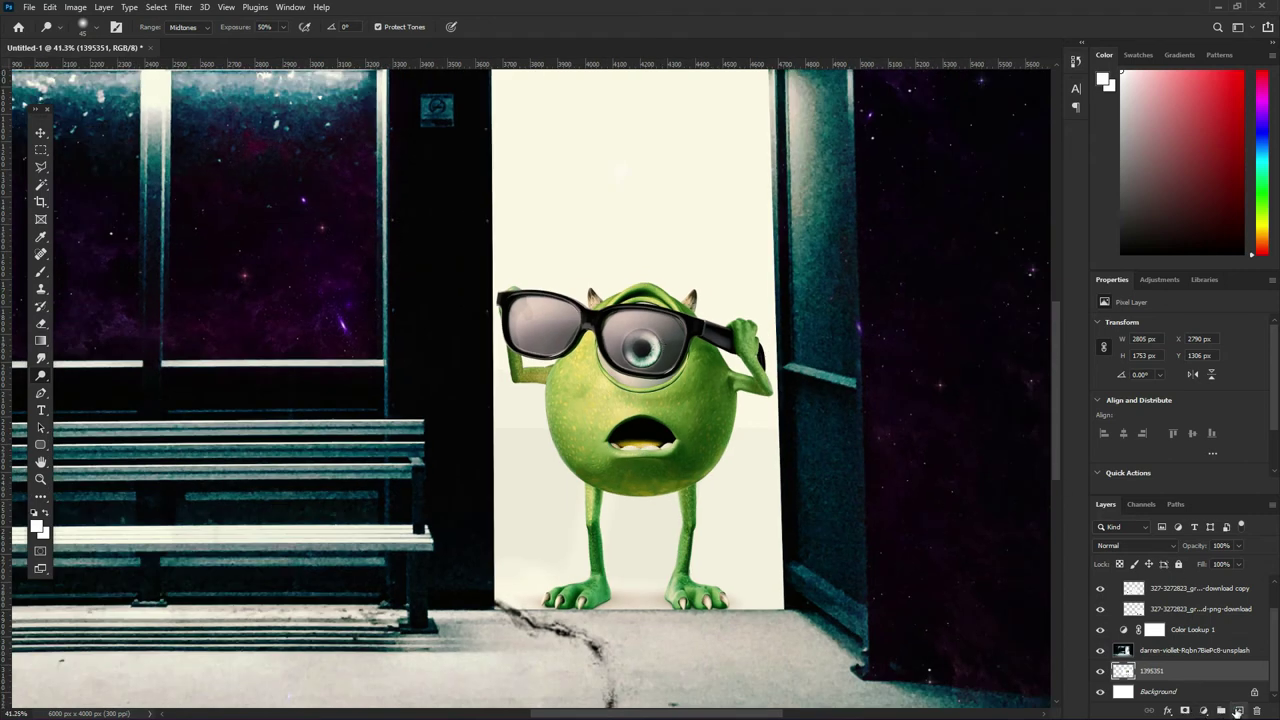
- On a new layer above Mike, dab soft white paint over his eye with a slightly larger brush
left_click(1221, 711)
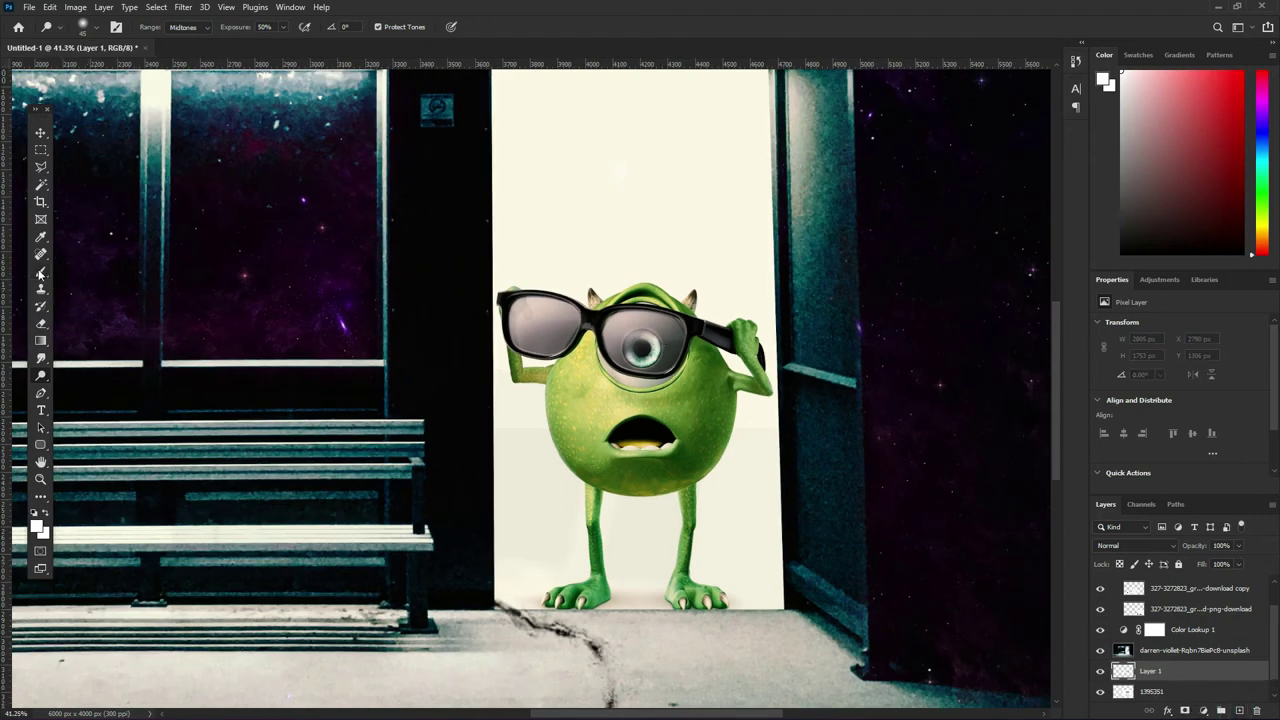
left_click(40, 272)
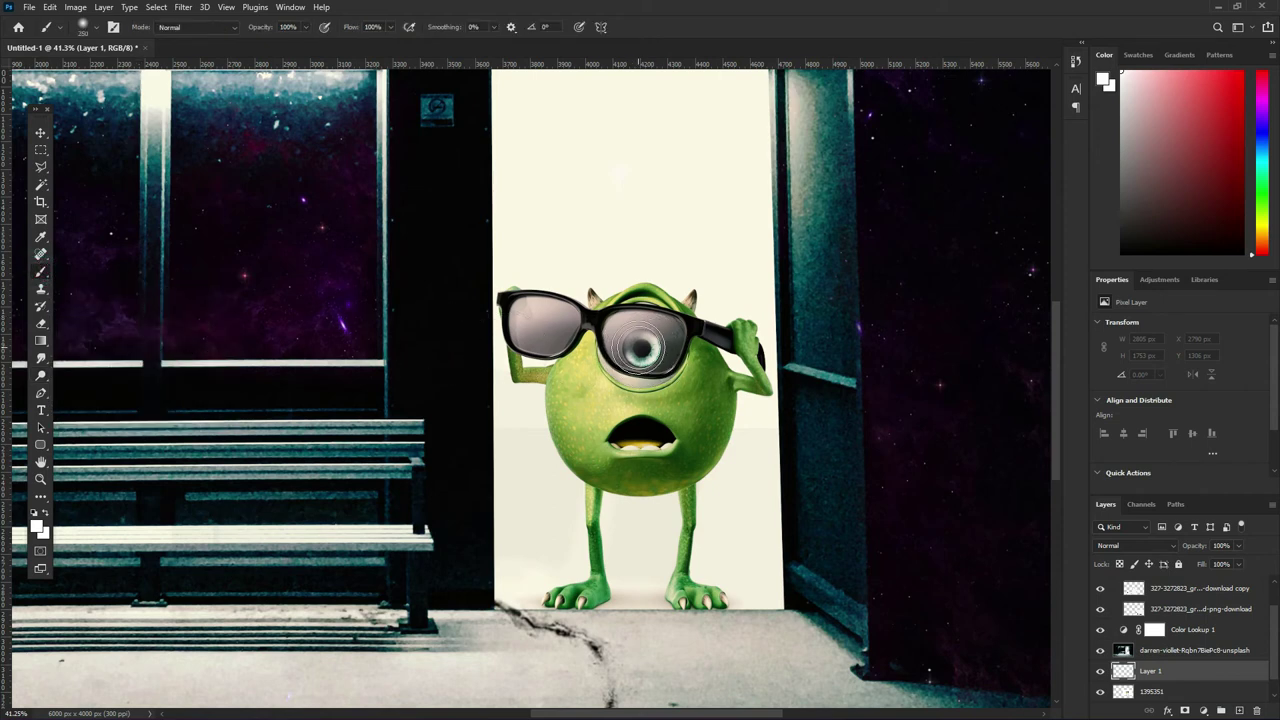
key("bracketright")
left_click(641, 348)
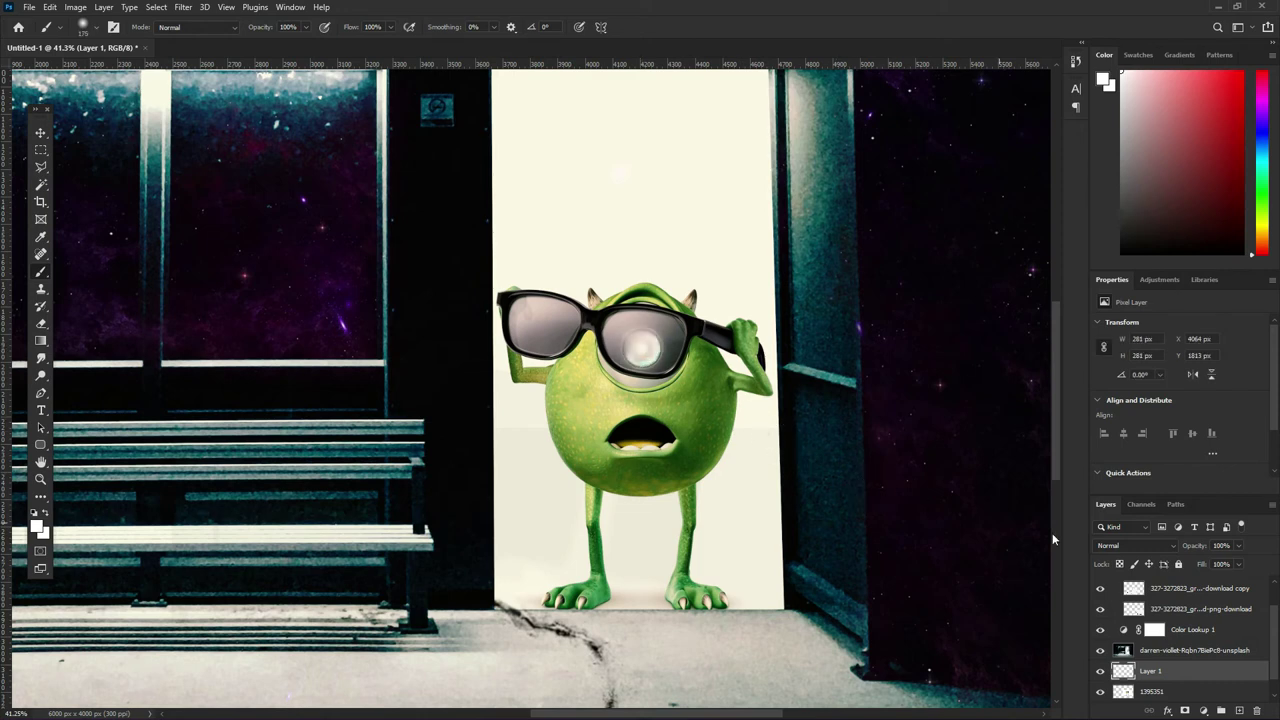
- Blend the eye-glow layer in Soft Light and get the Move tool ready to reposition it
left_click(1150, 546)
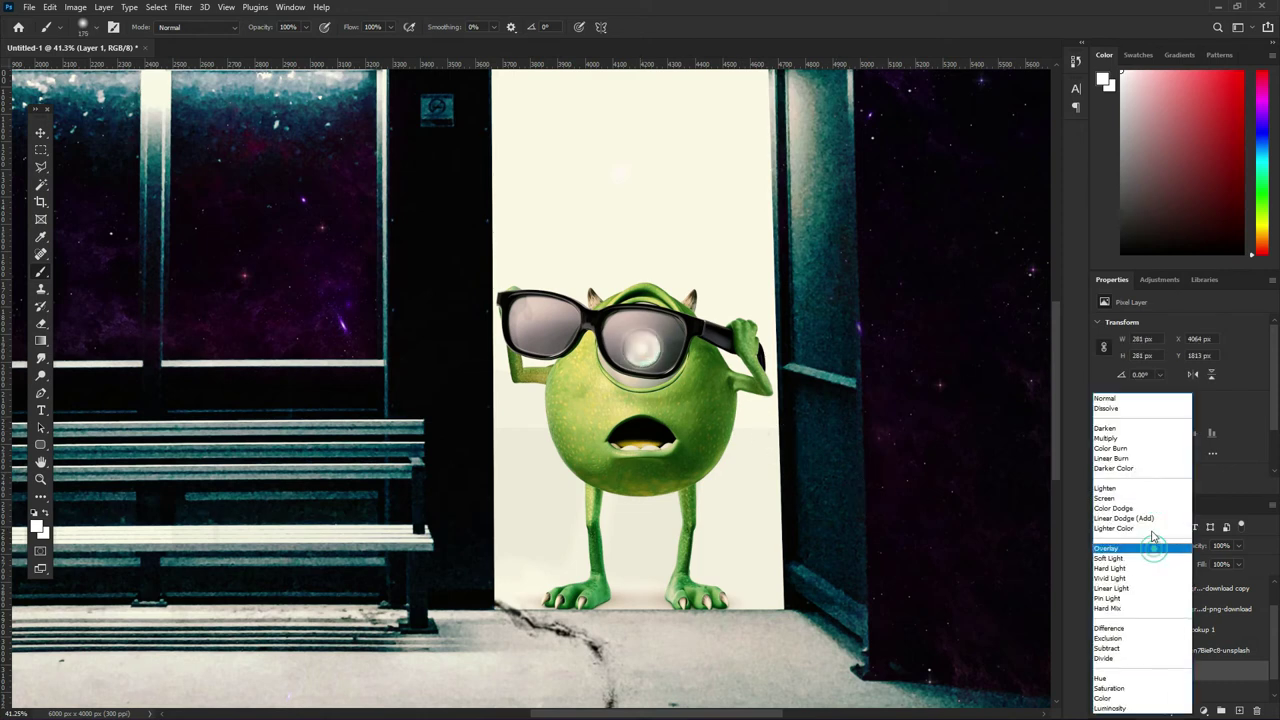
left_click(1112, 429)
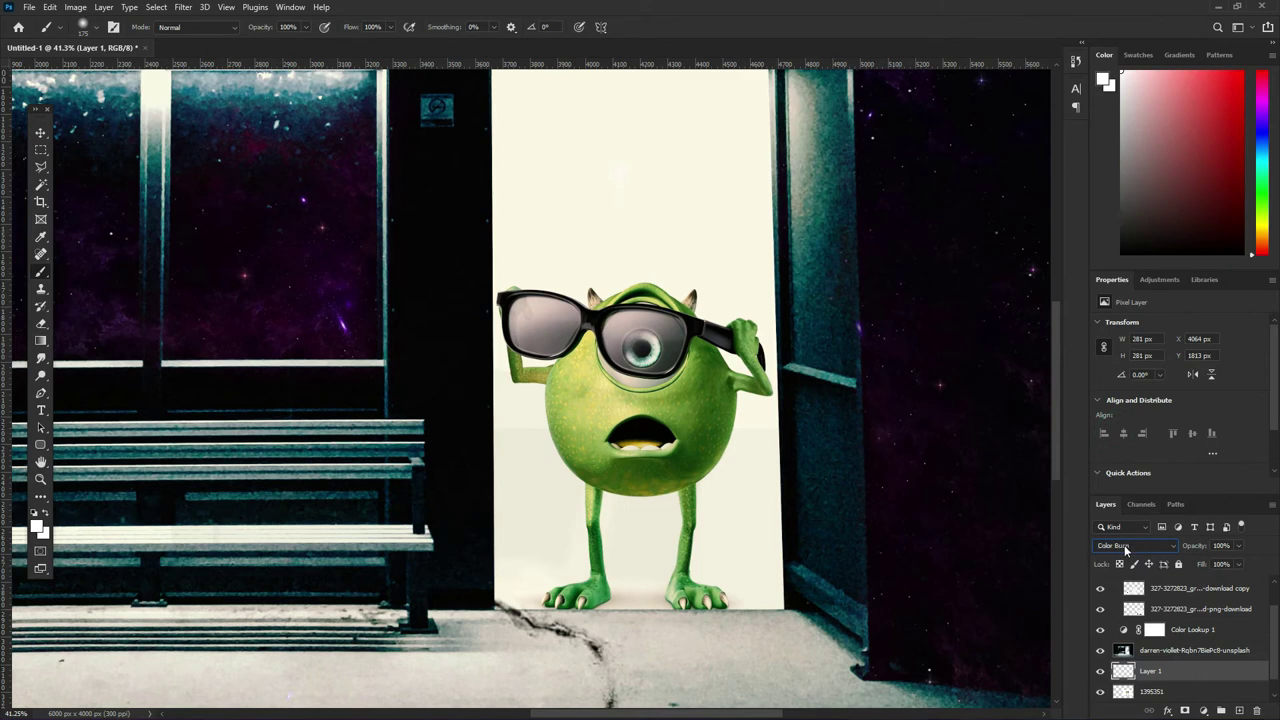
scroll(1124, 545, "down", 2)
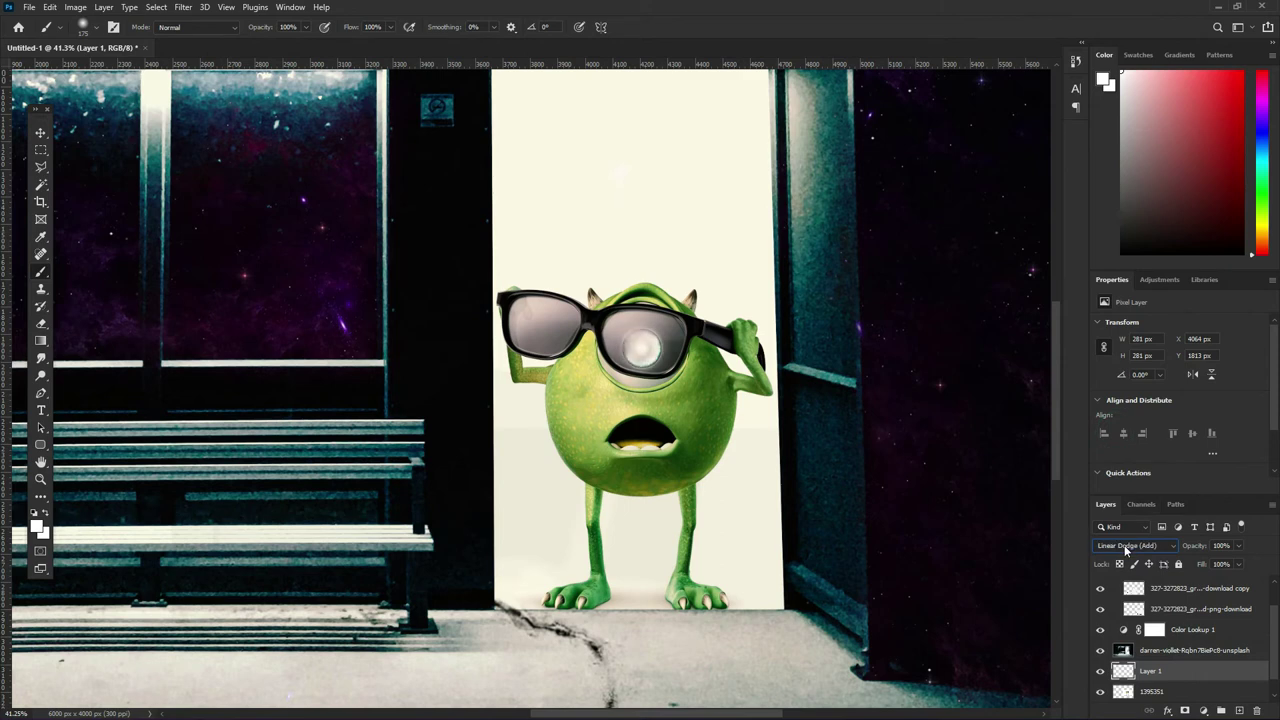
scroll(1124, 545, "down", 2)
scroll(1124, 545, "down", 1)
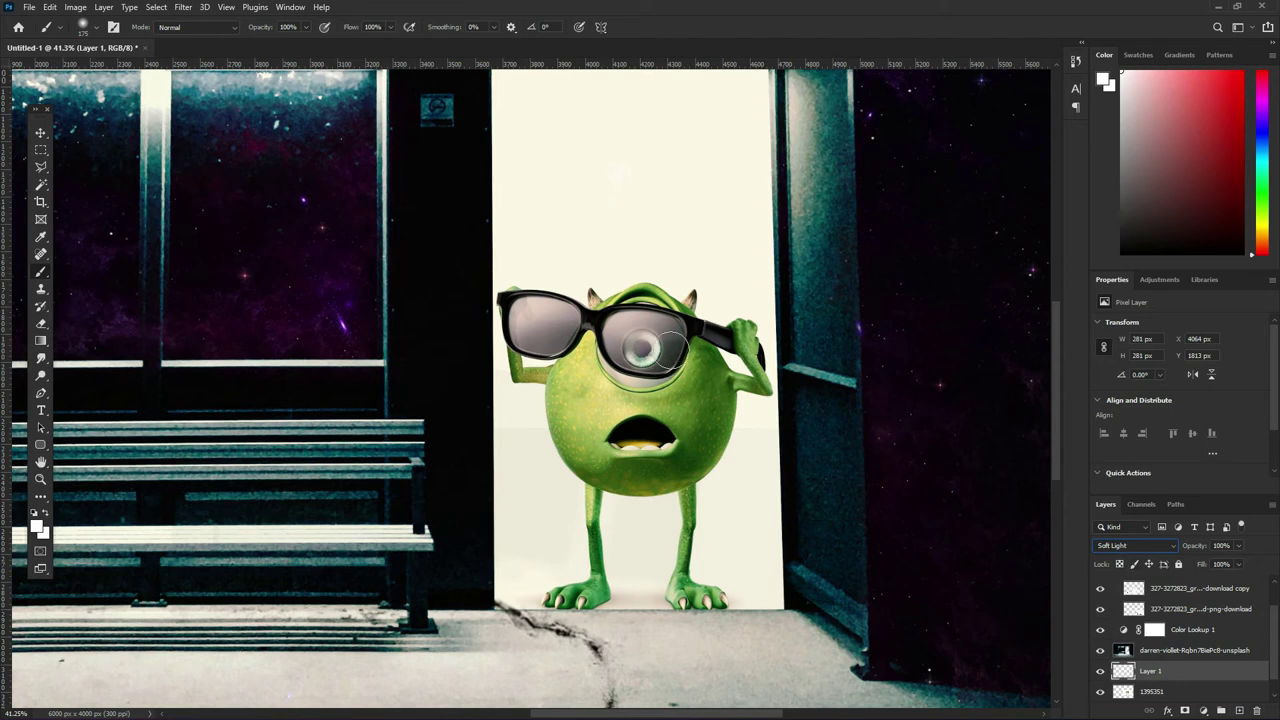
left_click(38, 131)
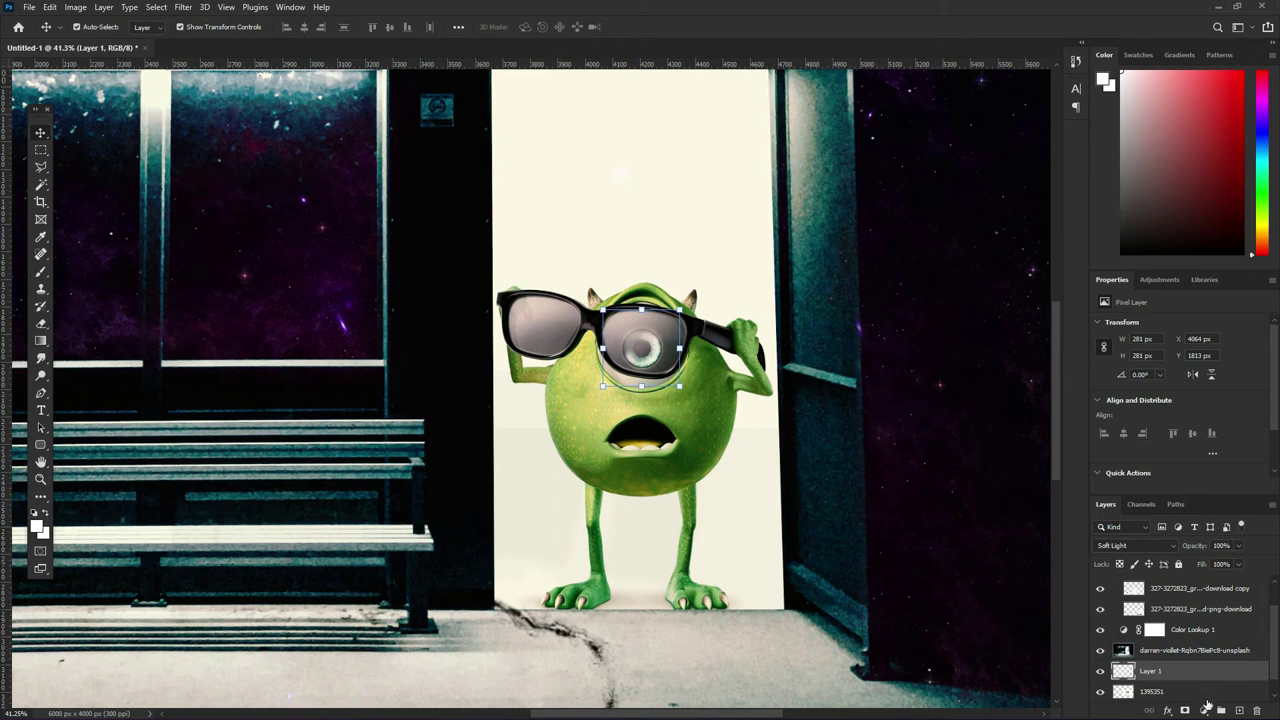
- On a new Layer 2 above darren-viollet, brush white light down the doorway's right edge
left_click(1192, 652)
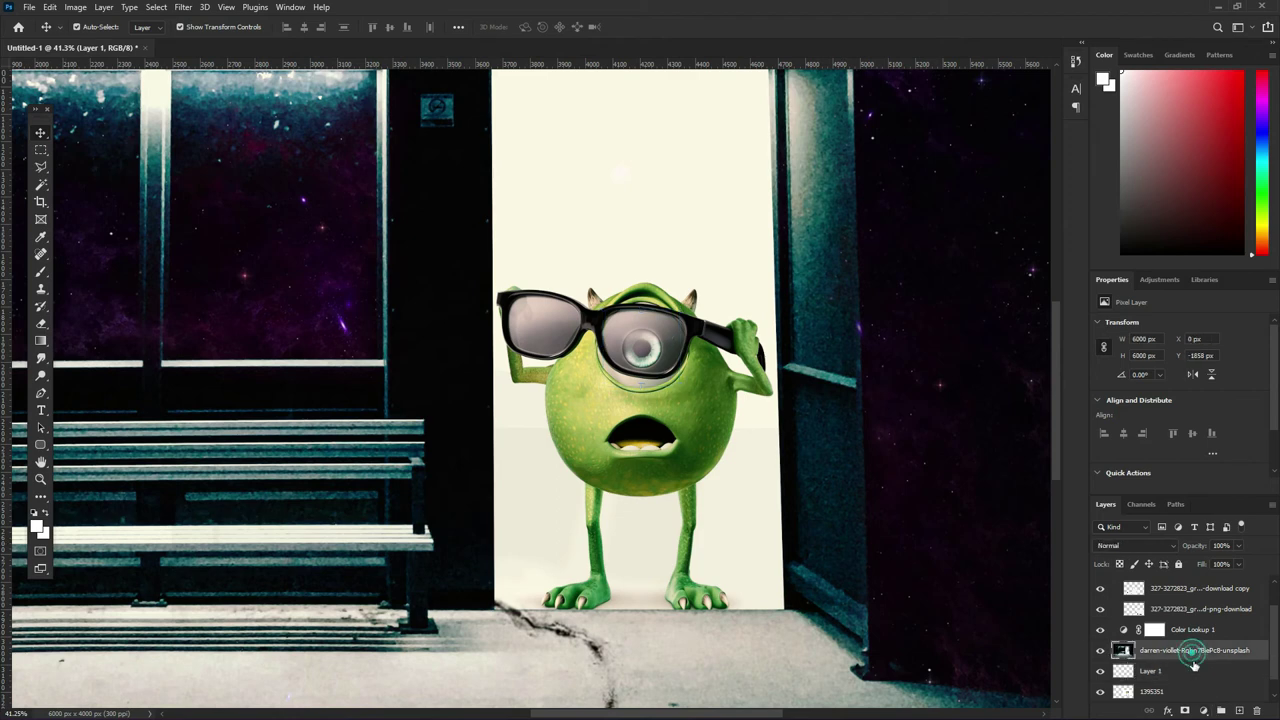
left_click(1222, 711)
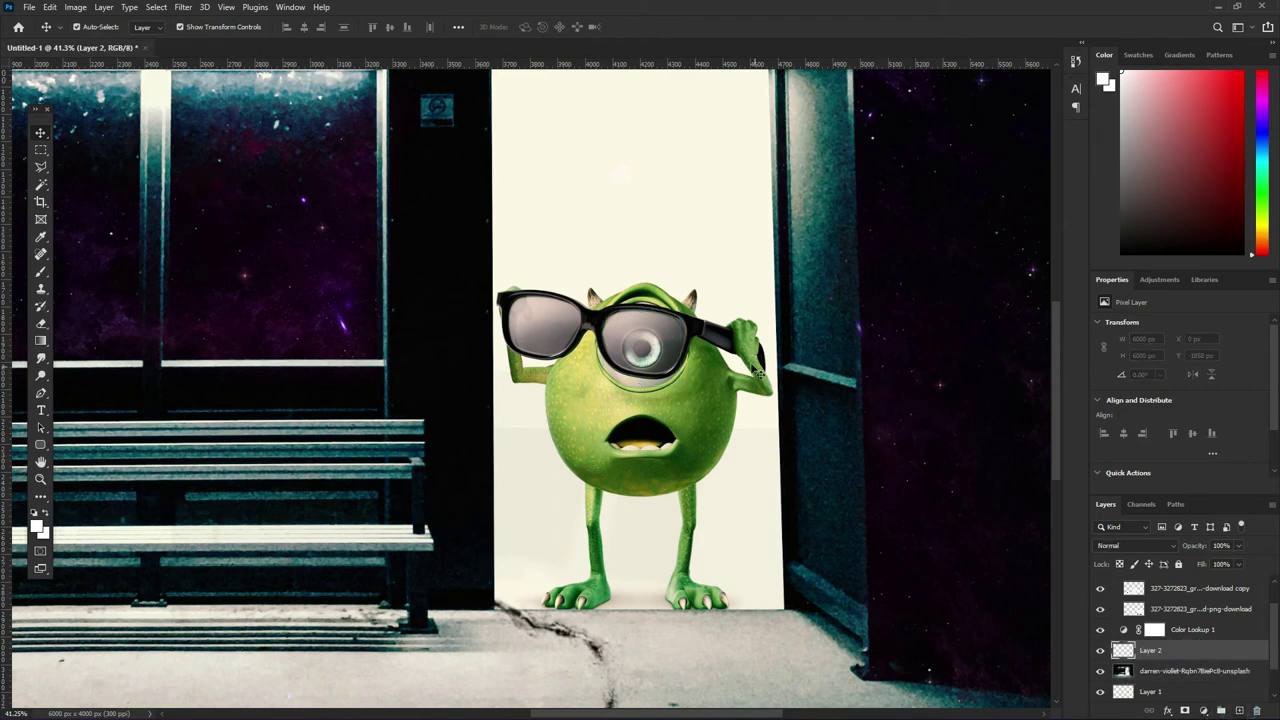
left_click(41, 272)
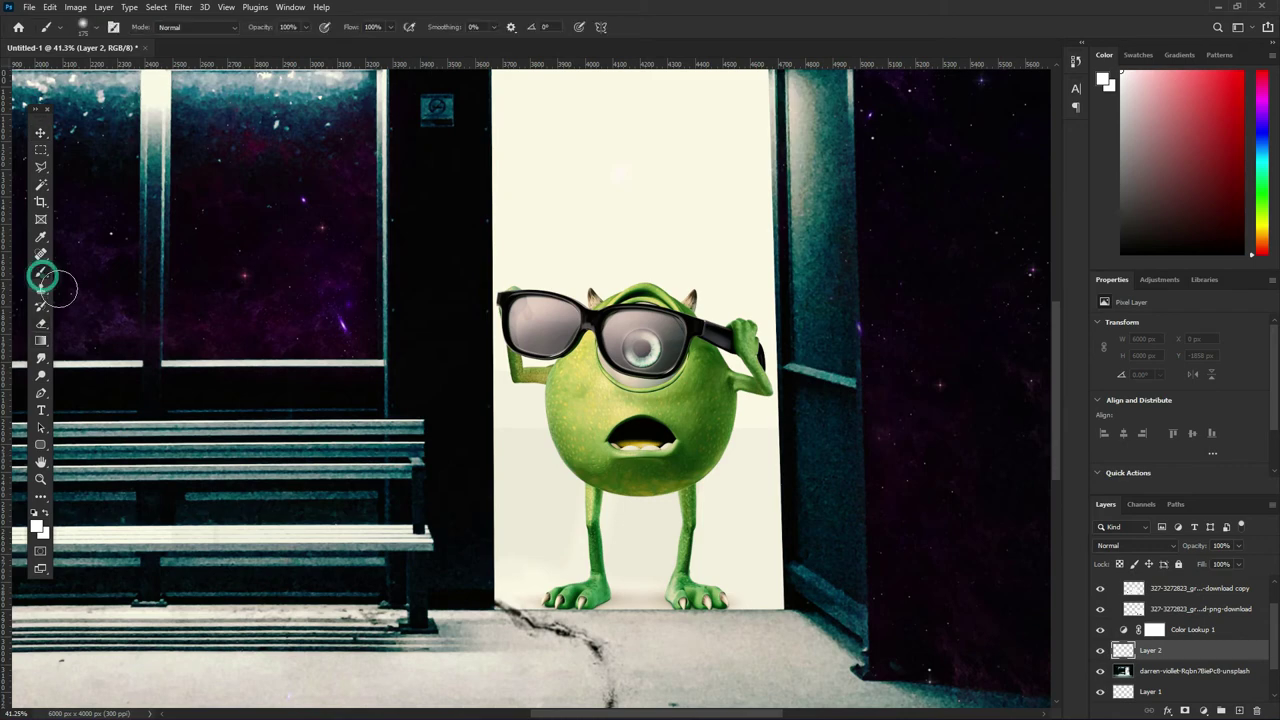
scroll(768, 256, "down", 2)
scroll(775, 183, "down", 1)
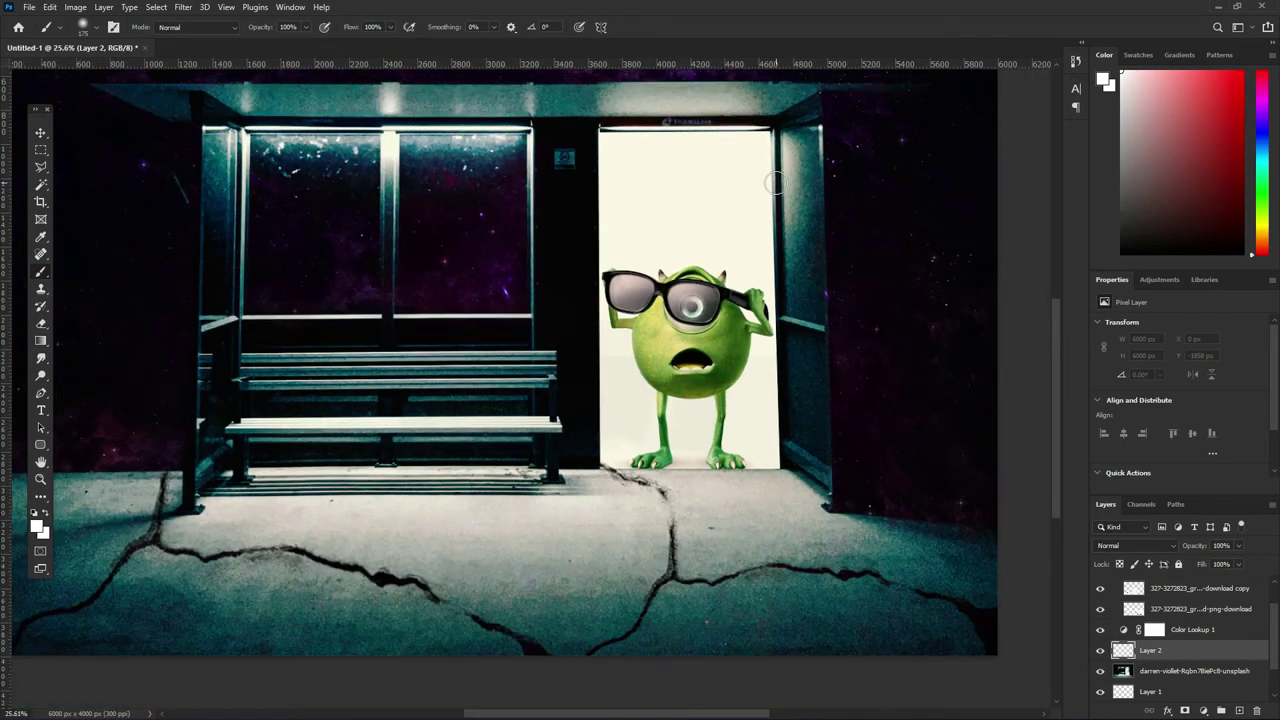
scroll(776, 148, "down", 1)
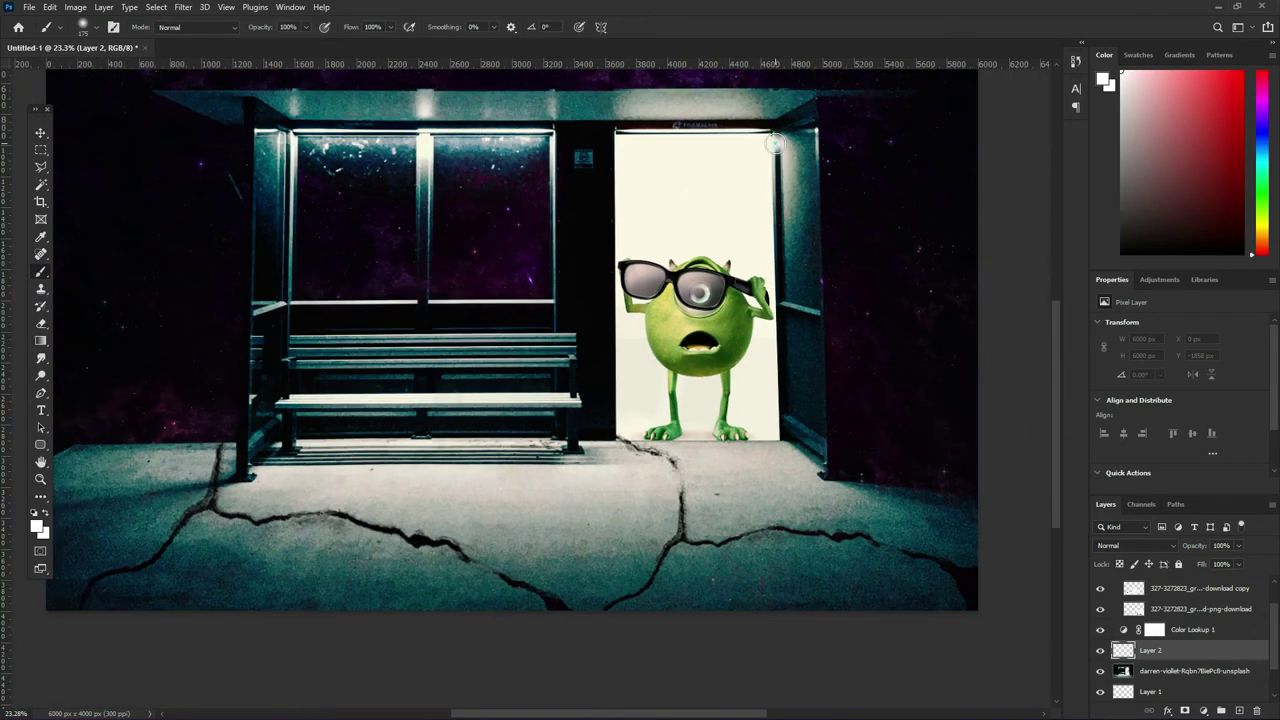
left_click_drag(776, 144, 776, 286)
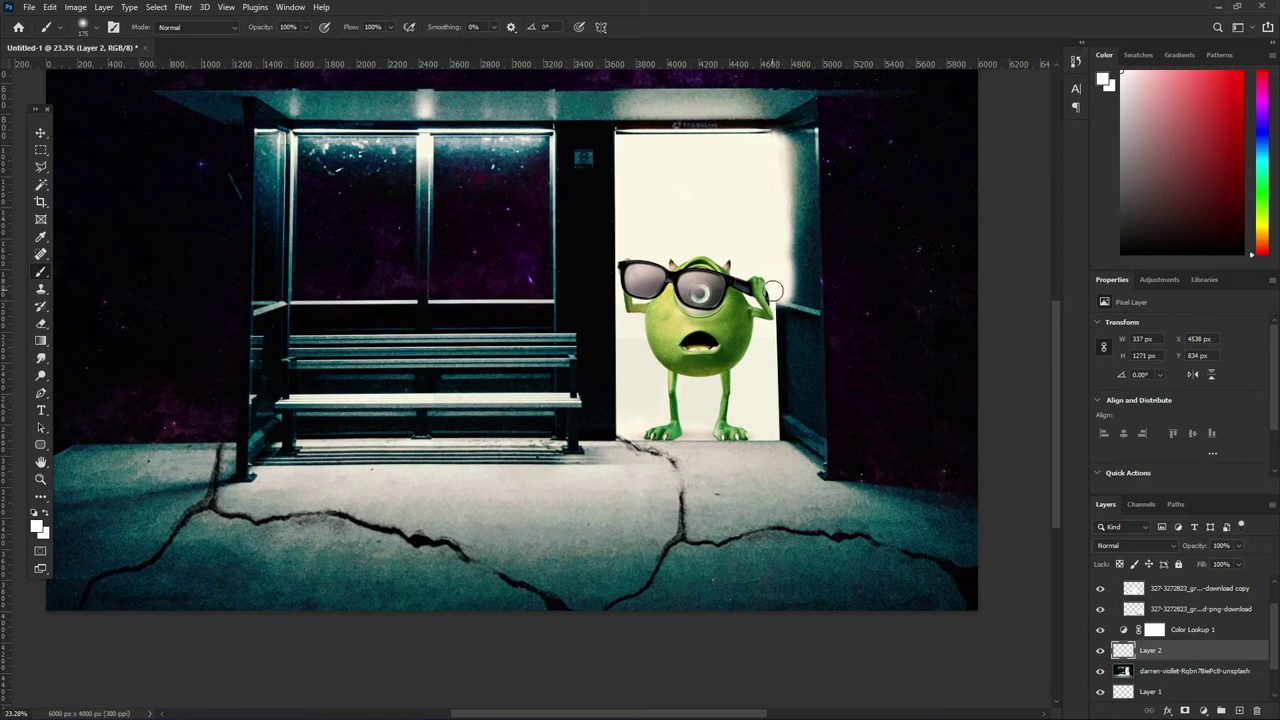
mouse_move(777, 298)
left_mouse_down()
mouse_move(781, 432)
mouse_move(617, 433)
left_mouse_up()
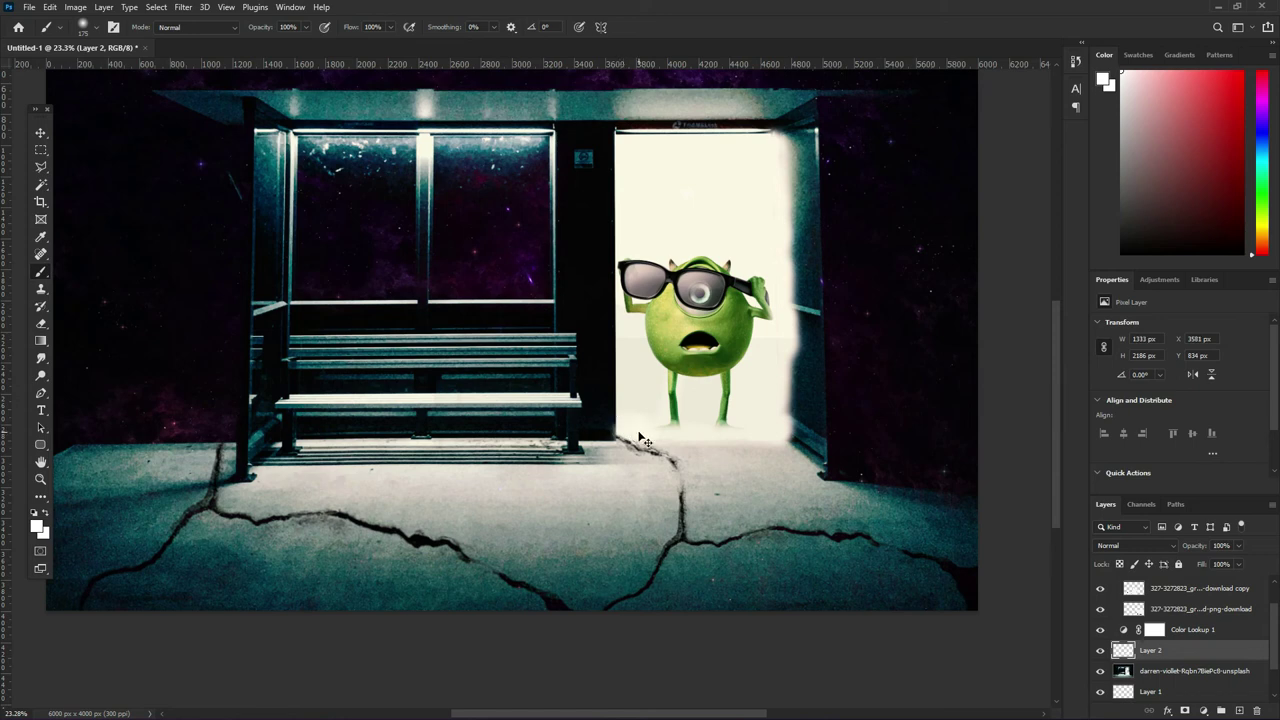
- Redo the floor stroke across Mike's feet and lower Layer 2's opacity to 67%
key("ctrl+z")
key("ctrl+z")
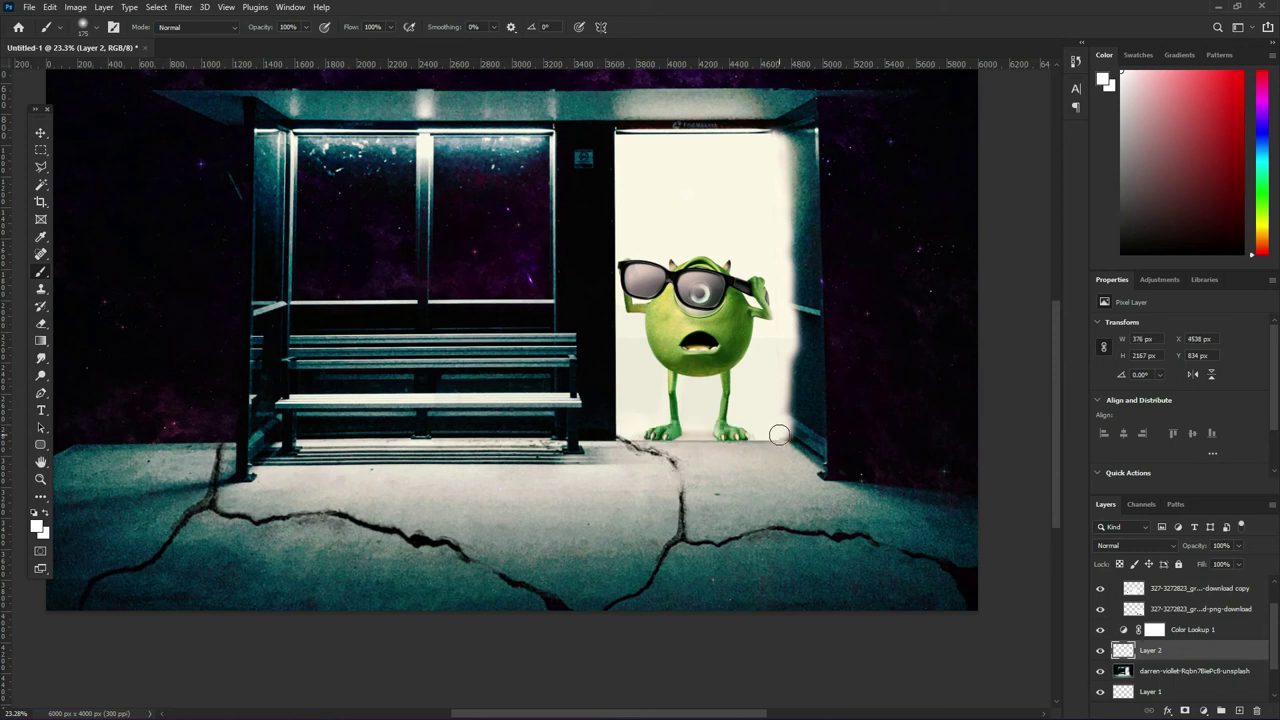
mouse_move(775, 435)
left_mouse_down()
mouse_move(635, 432)
mouse_move(778, 447)
mouse_move(624, 442)
left_mouse_up()
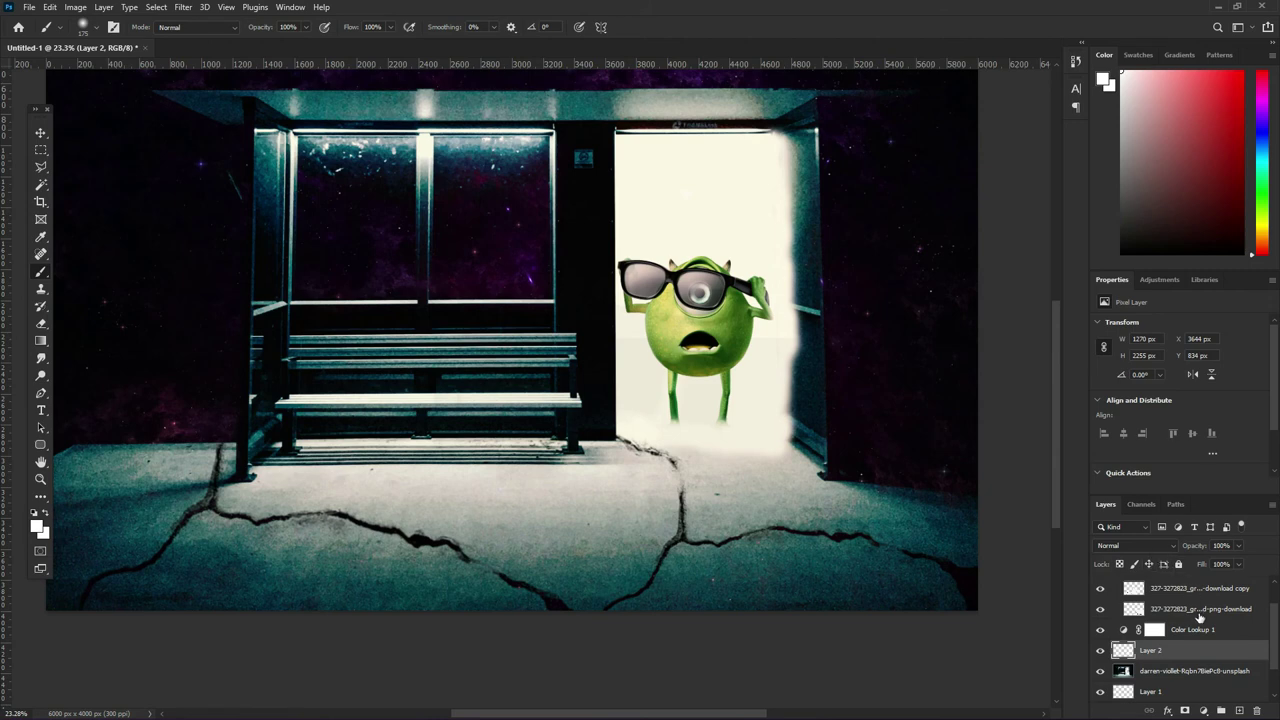
left_click_drag(1199, 548, 1184, 545)
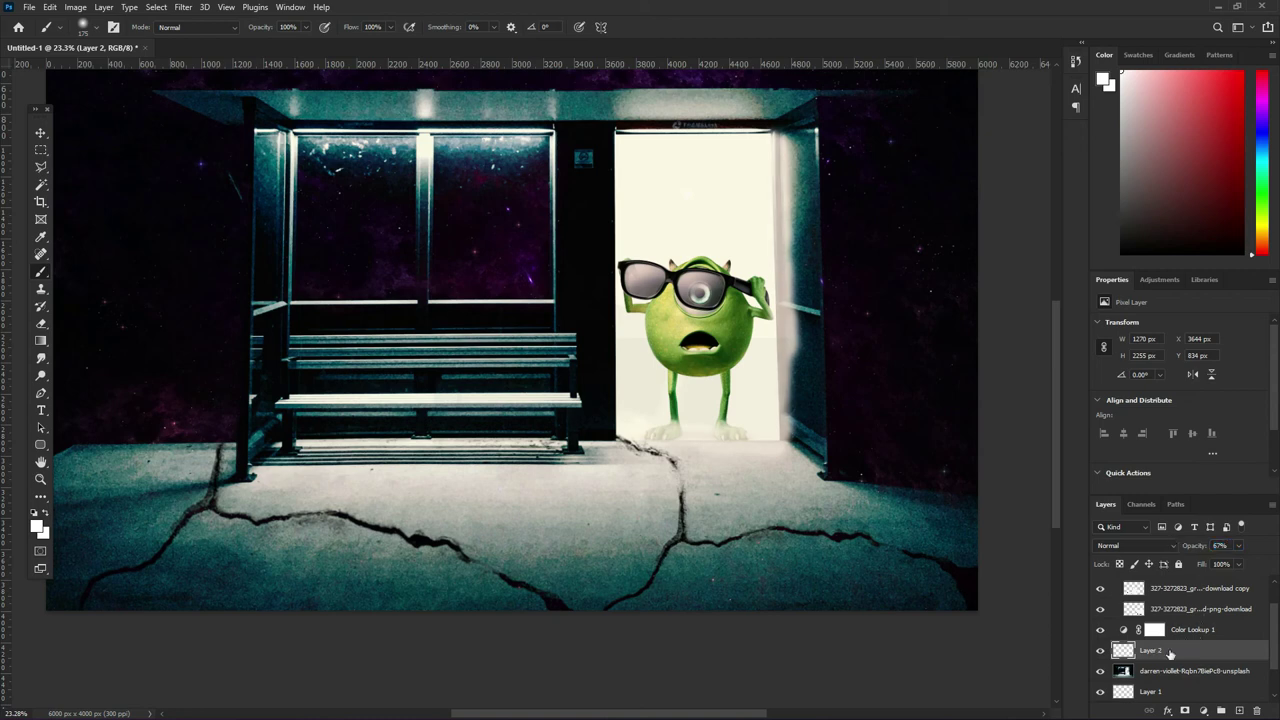
left_click(1101, 651)
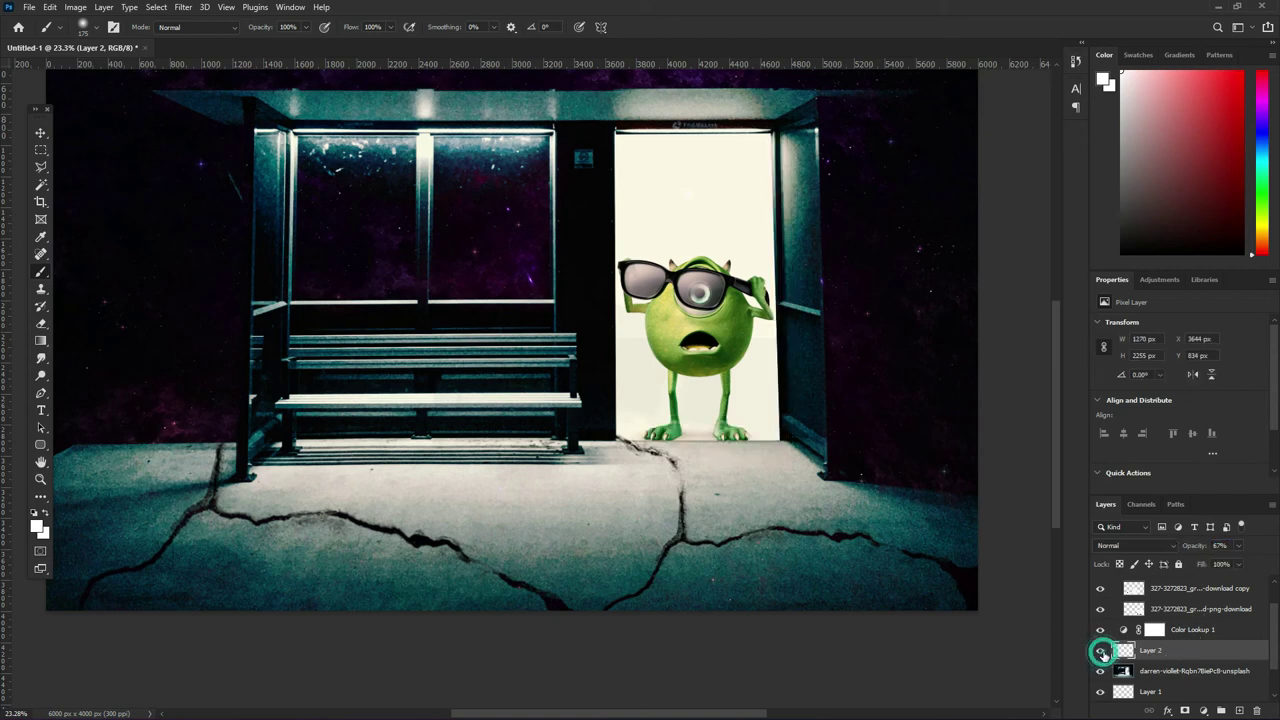
left_click(1101, 651)
- Try blend modes on Layer 2, settle on Overlay, and compare it on and off
left_click(1153, 549)
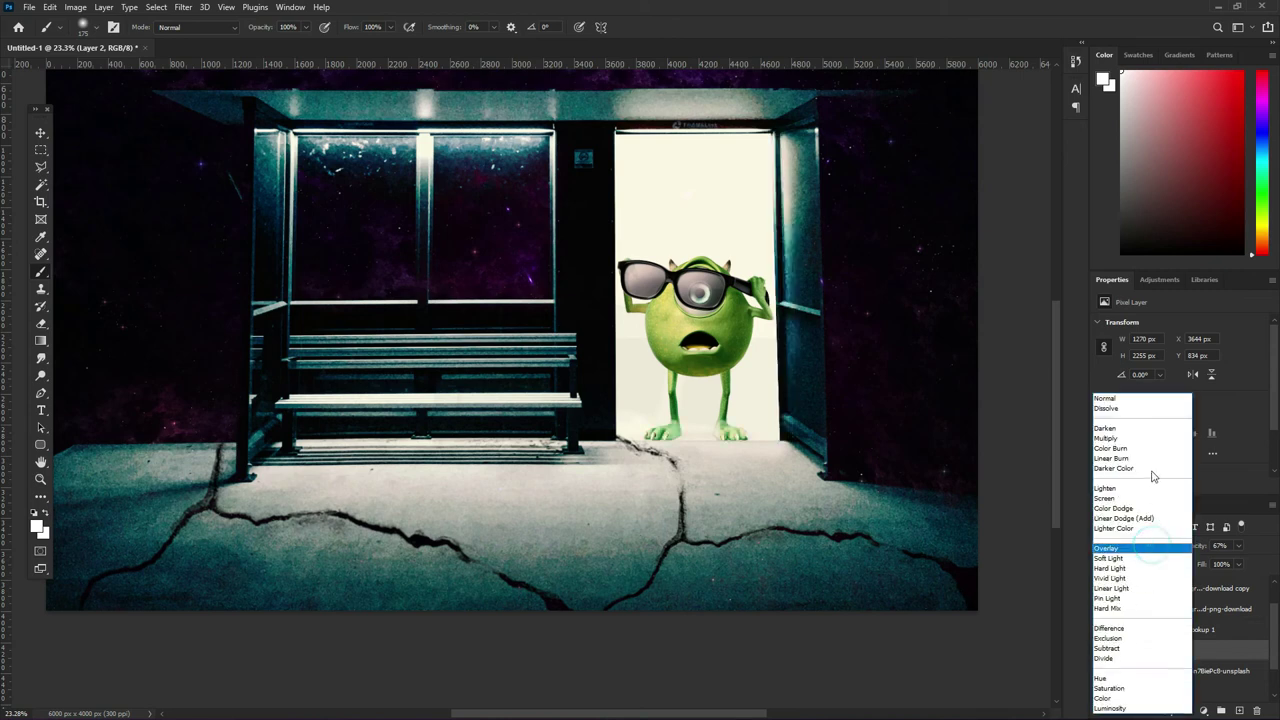
left_click(1120, 545)
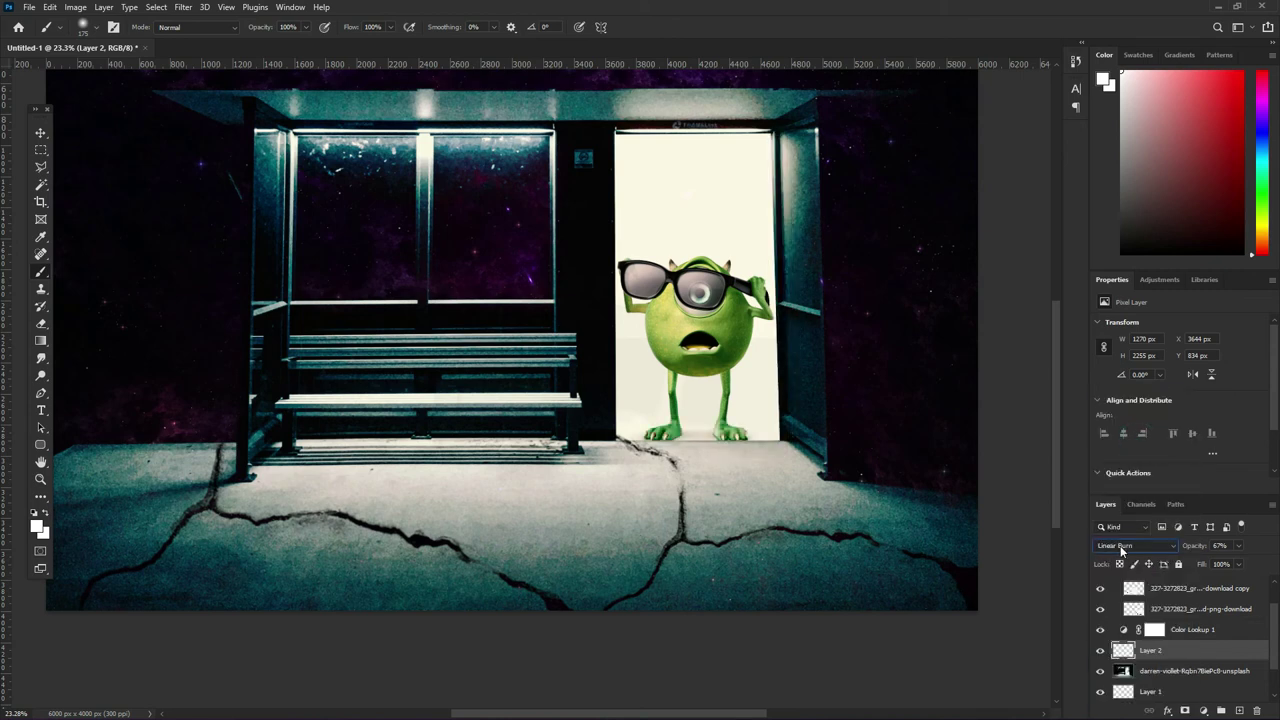
scroll(1120, 545, "down", 1)
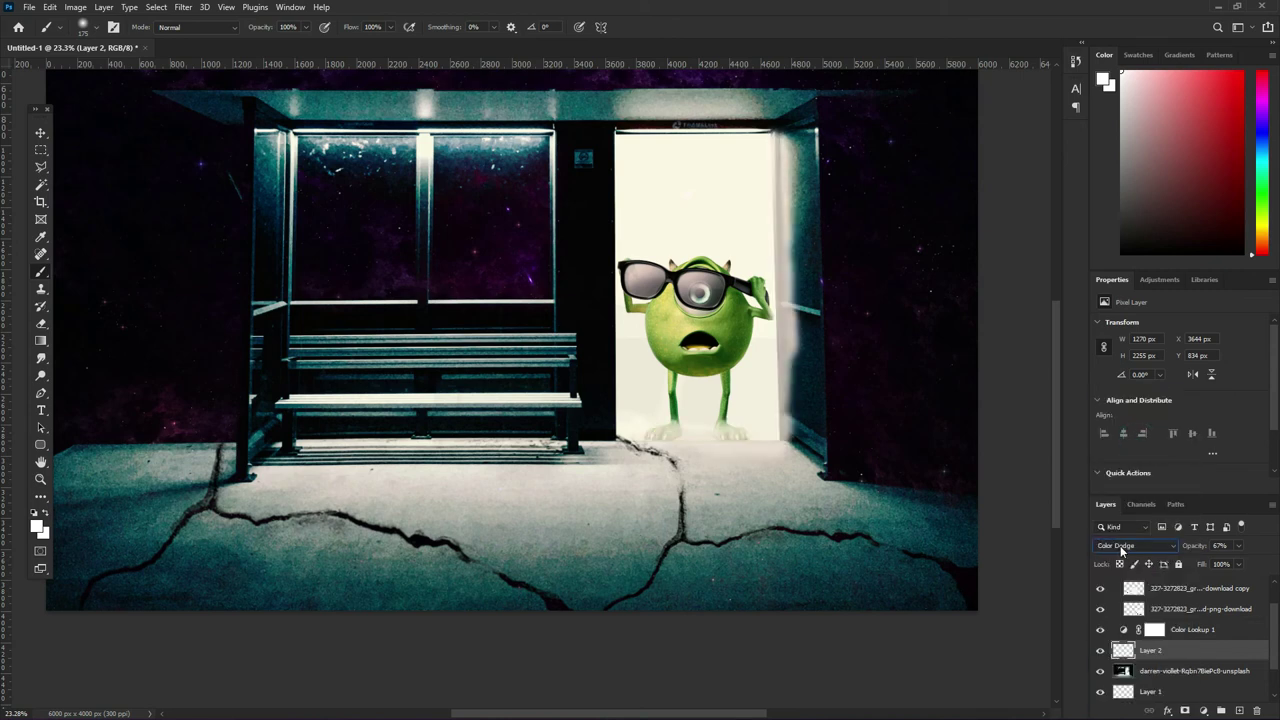
scroll(1120, 545, "down", 1)
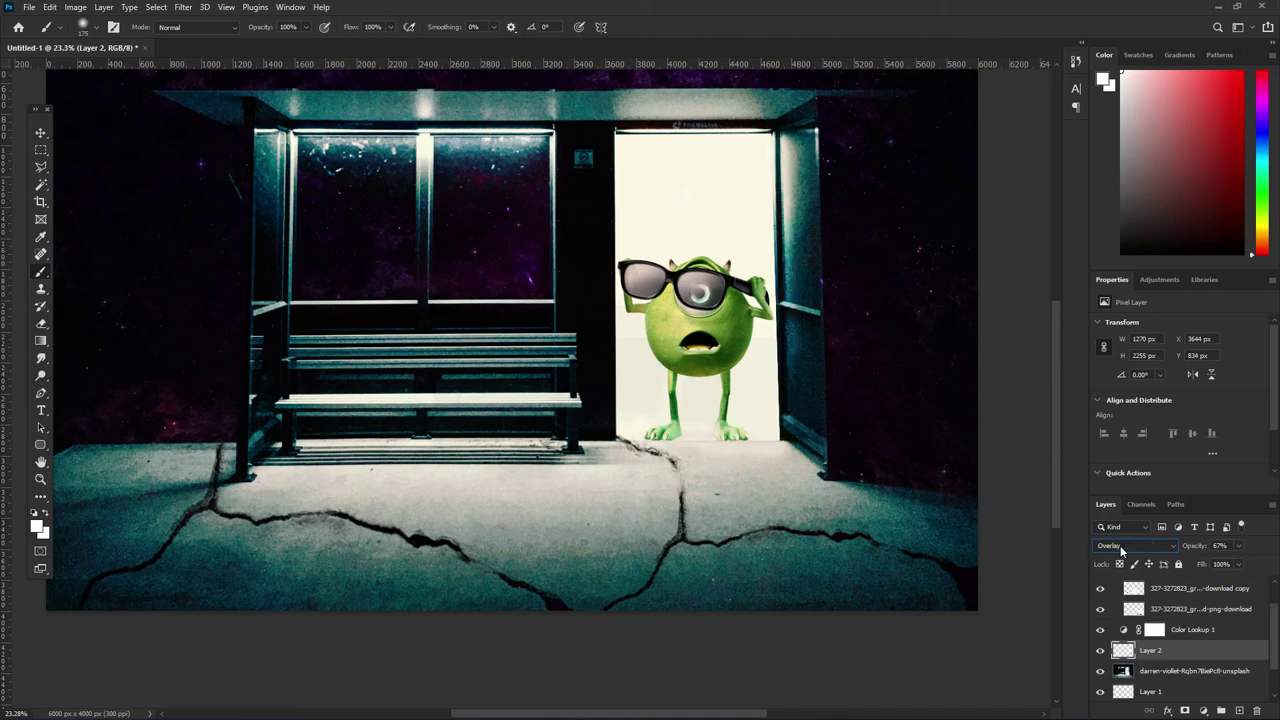
scroll(1120, 545, "down", 1)
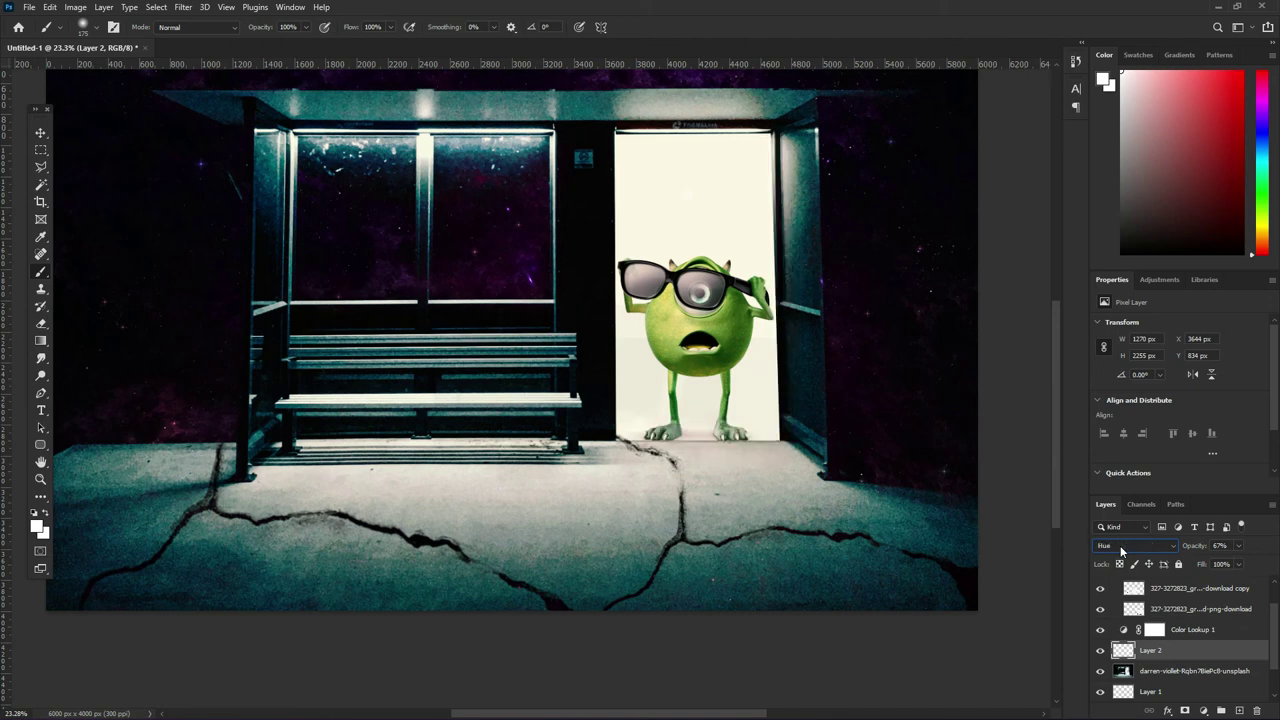
left_click(1120, 545)
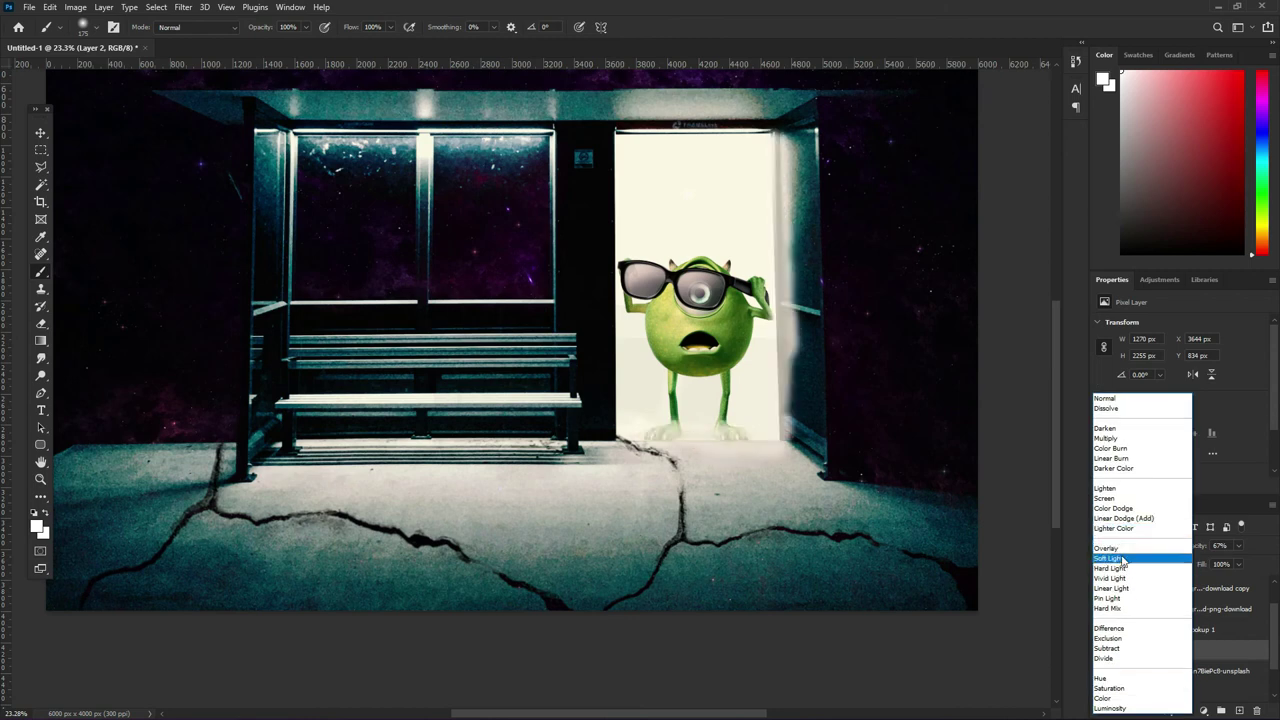
left_click(1110, 548)
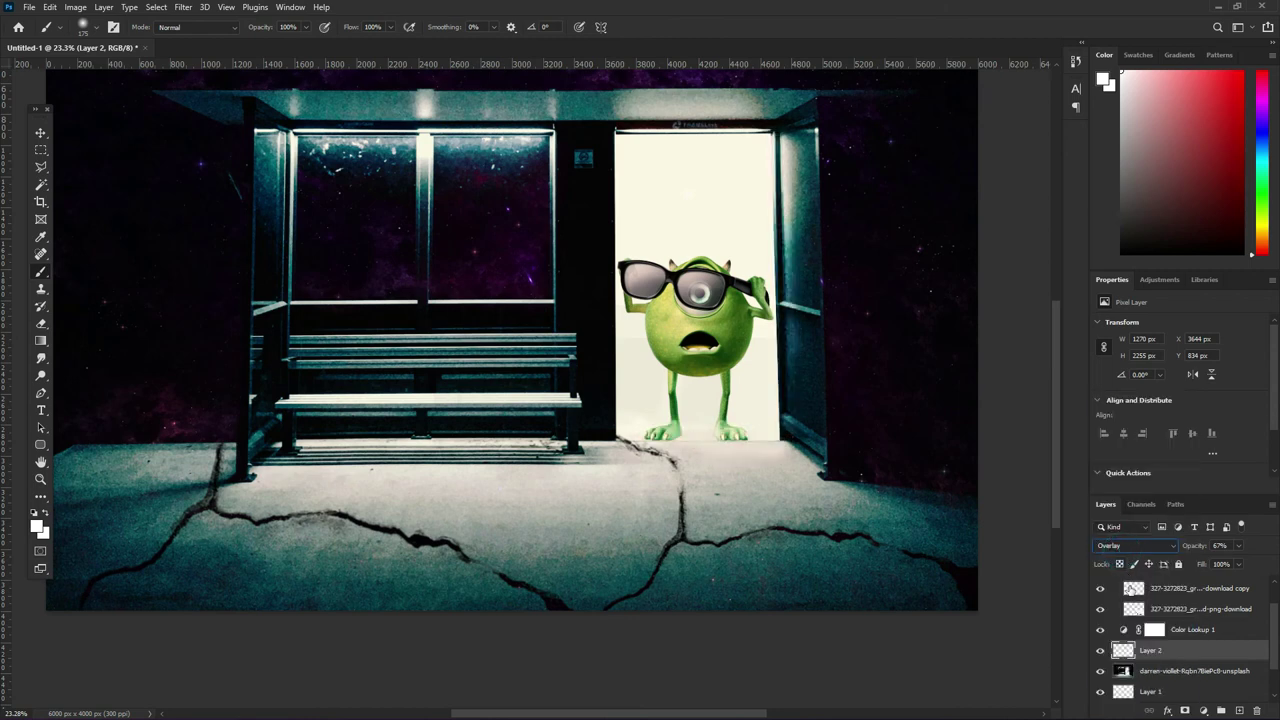
left_click(1101, 650)
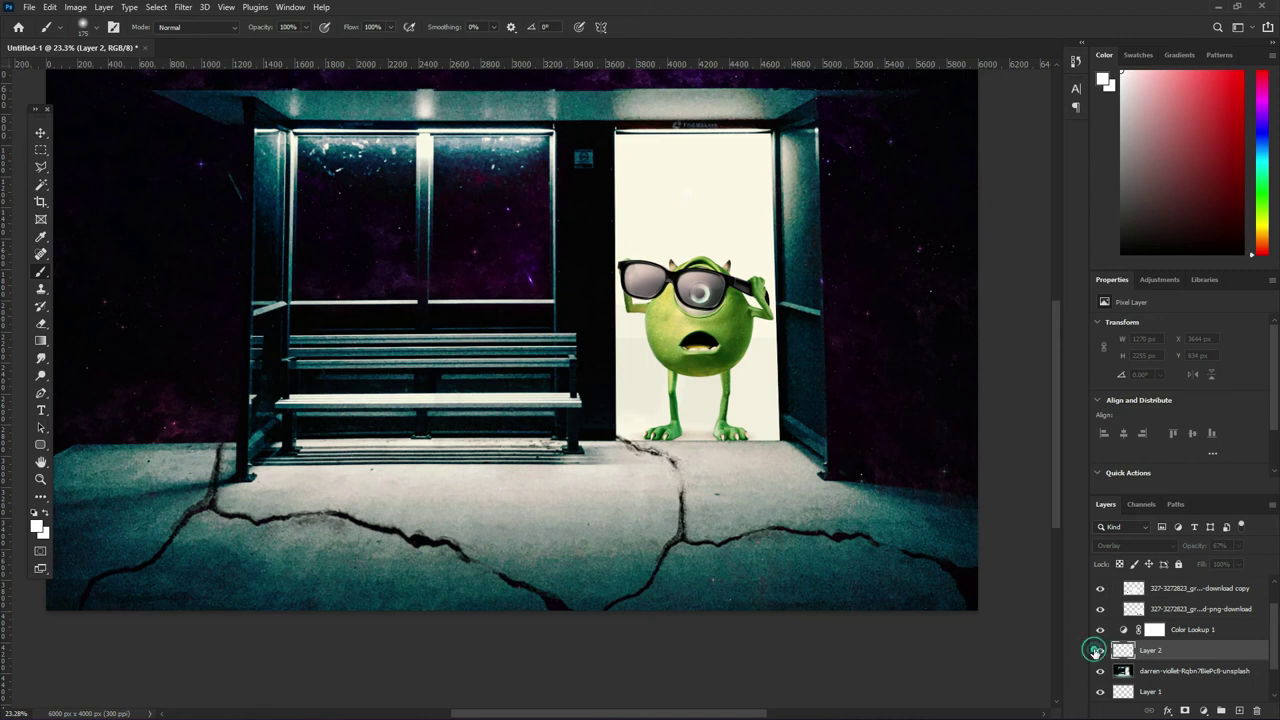
left_click(1100, 650)
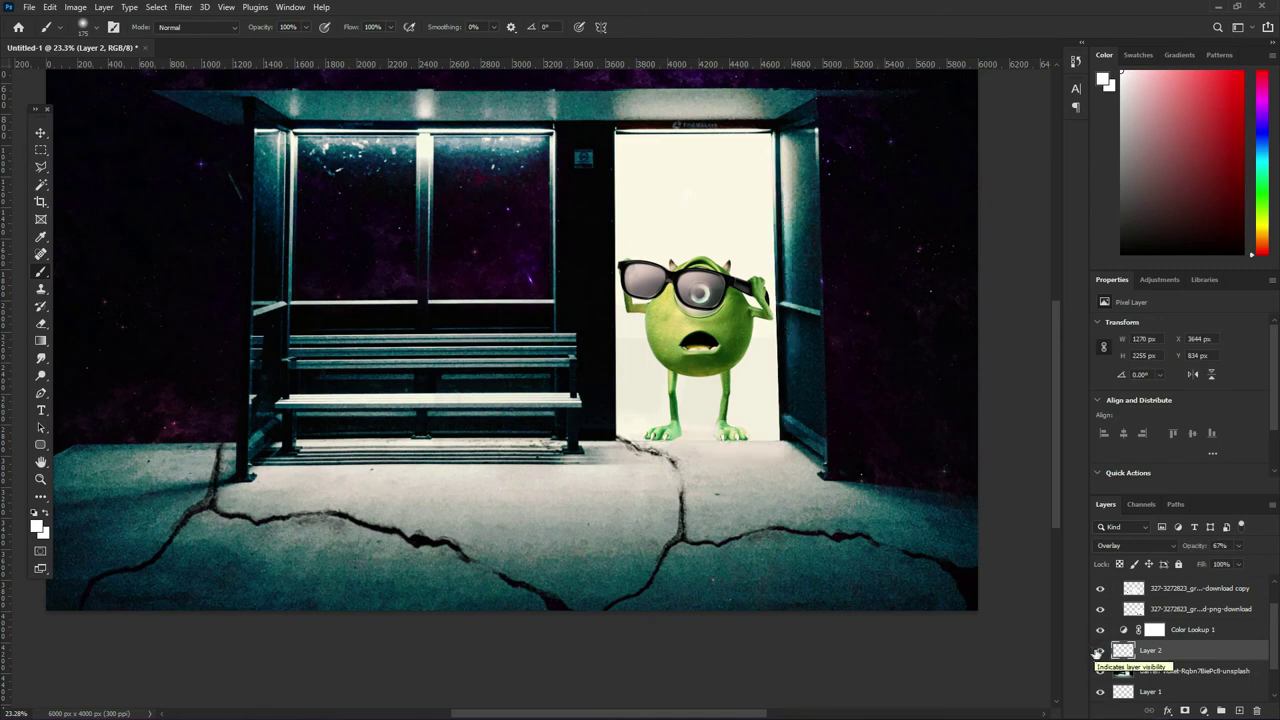
- Add a Gradient Overlay in Normal blending to Layer 2's layer style
right_click(1160, 652)
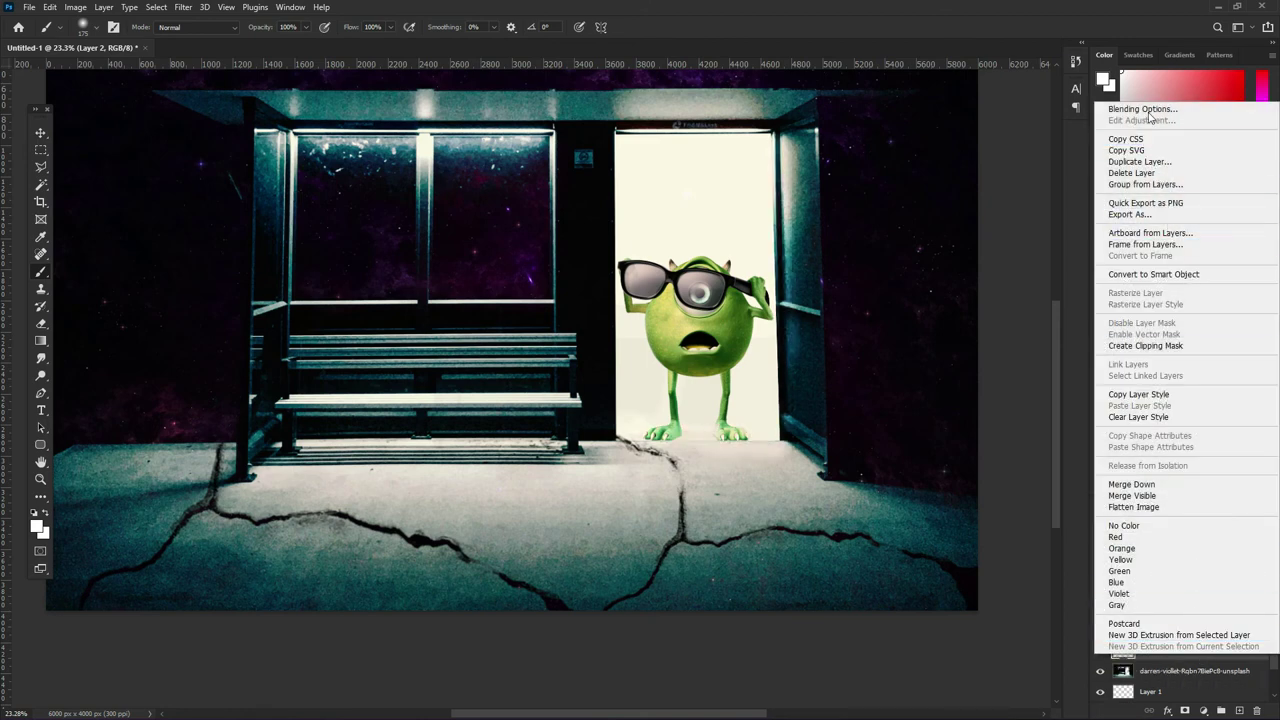
left_click(1145, 109)
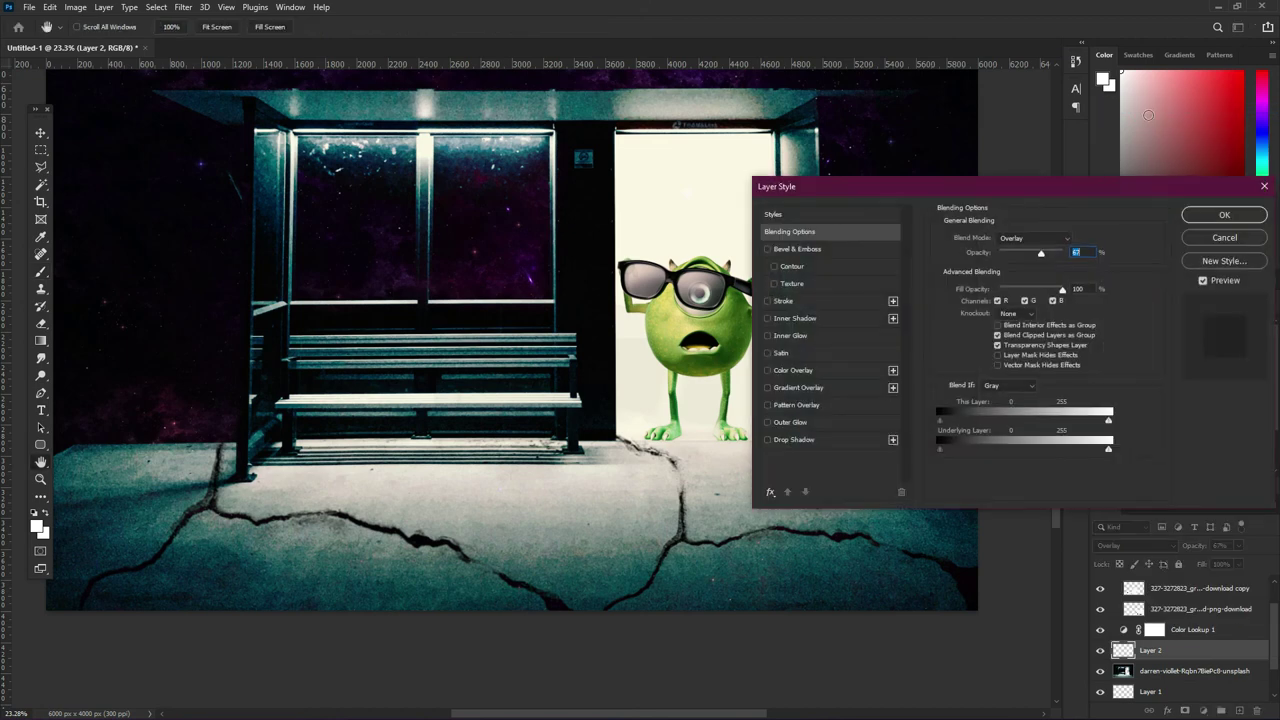
left_click(812, 386)
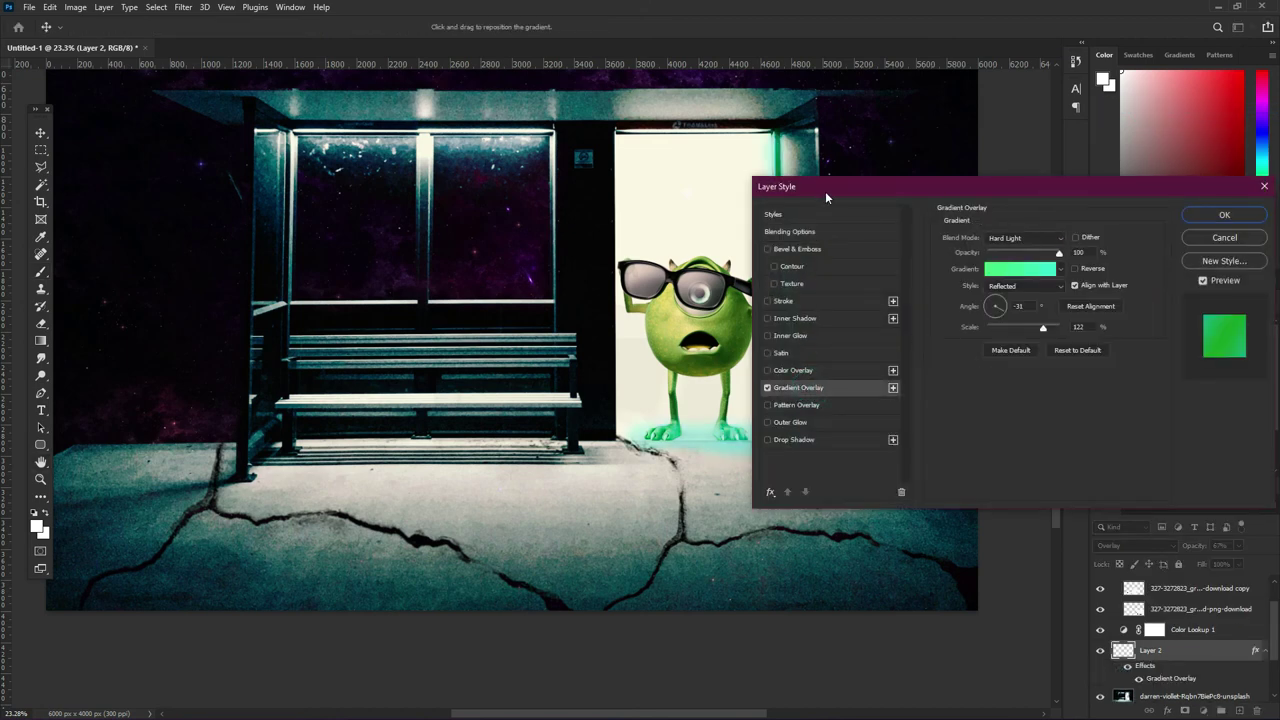
mouse_move(825, 189)
left_mouse_down()
mouse_move(998, 177)
mouse_move(986, 165)
left_mouse_up()
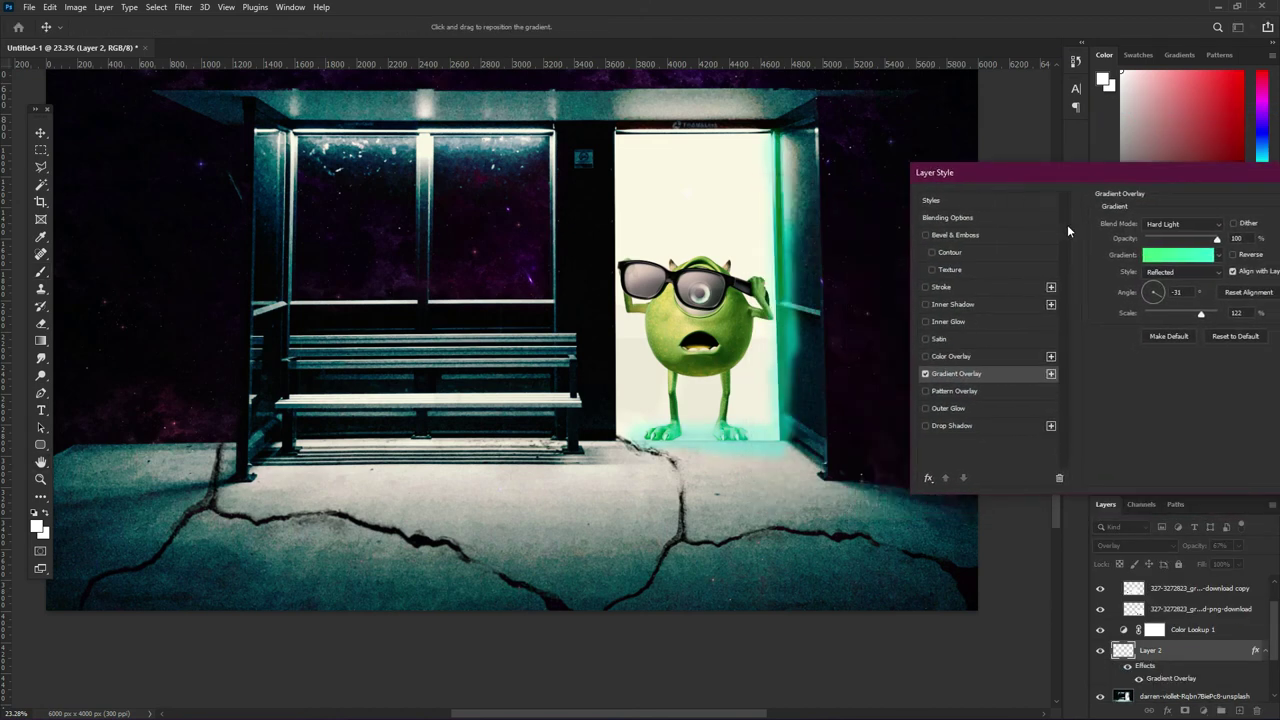
left_click(1183, 226)
left_click(1165, 224)
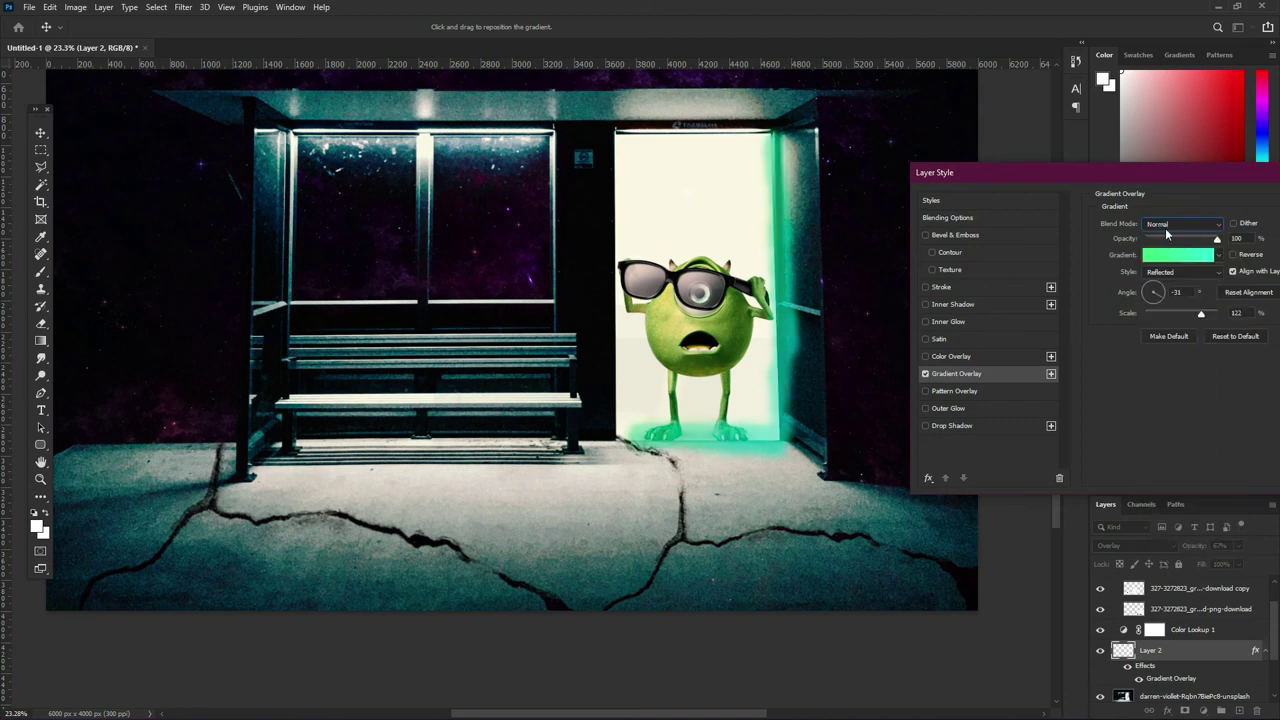
- Try Darken on the gradient overlay, then swap Gradient Overlay for Color Overlay
scroll(1165, 228, "down", 1)
scroll(1165, 228, "down", 1)
scroll(1165, 228, "down", 2)
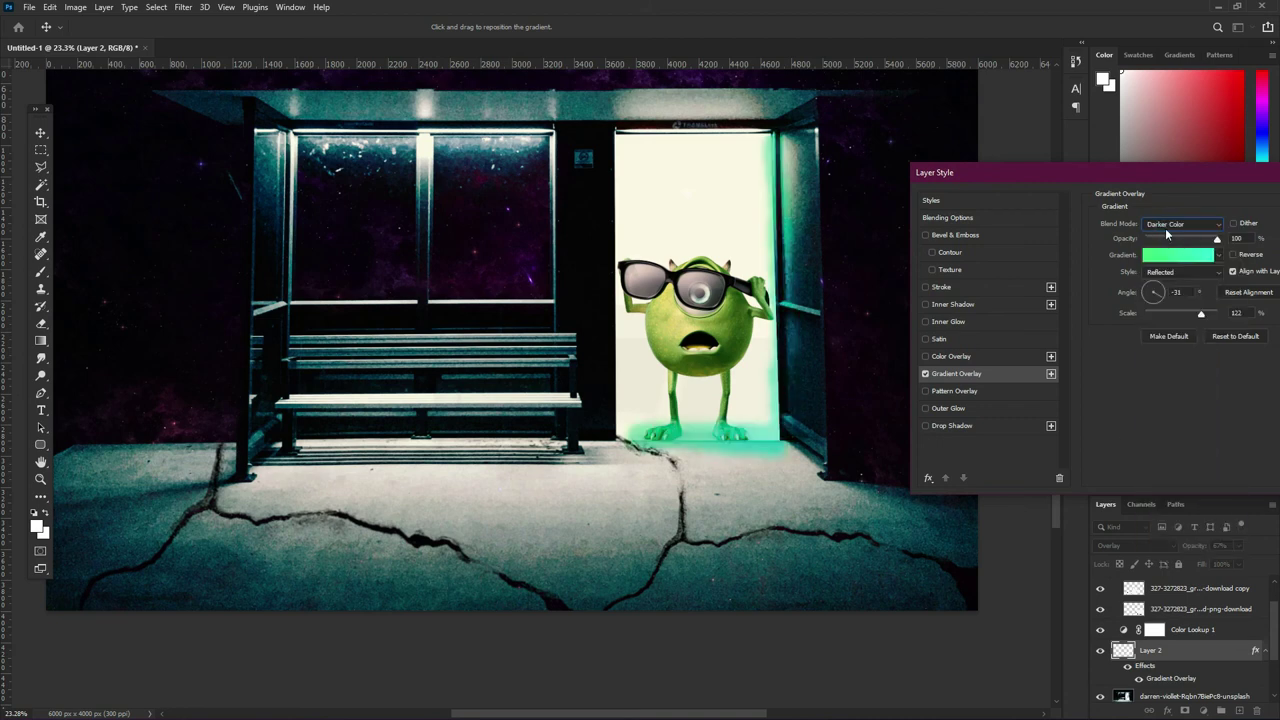
scroll(1165, 228, "down", 1)
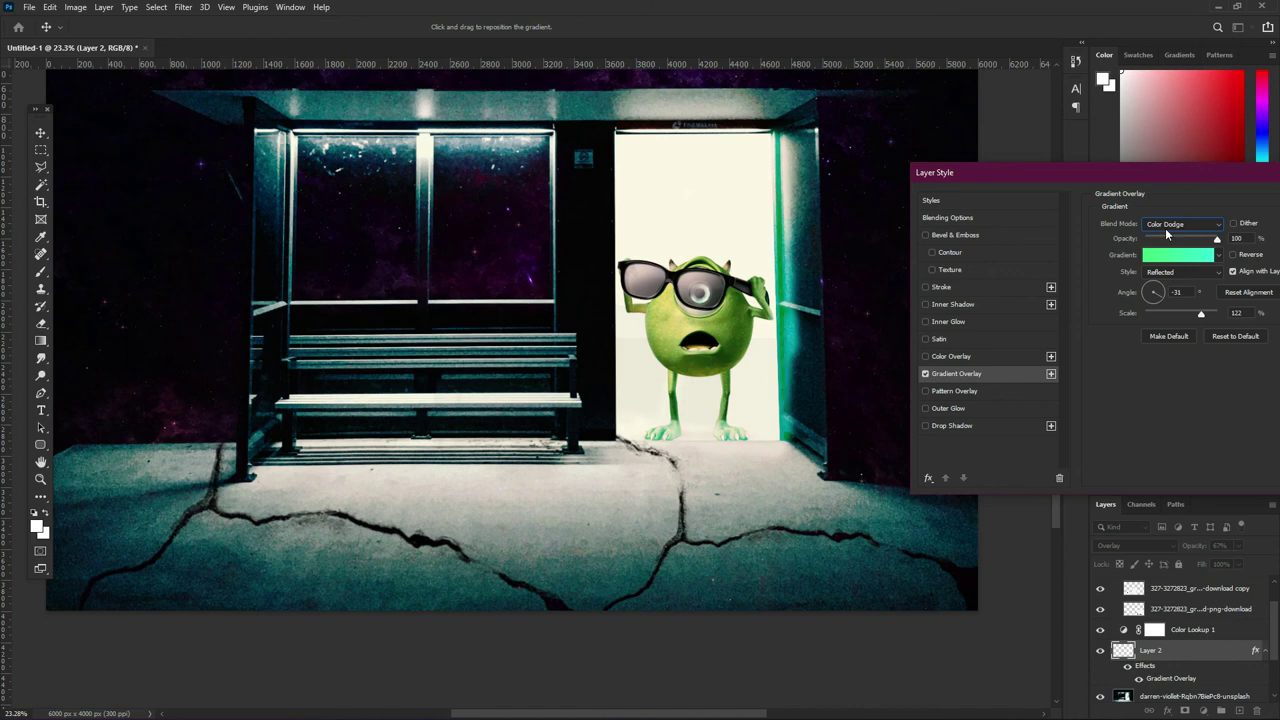
scroll(1165, 228, "up", 1)
scroll(1165, 228, "up", 1)
scroll(1165, 228, "up", 1)
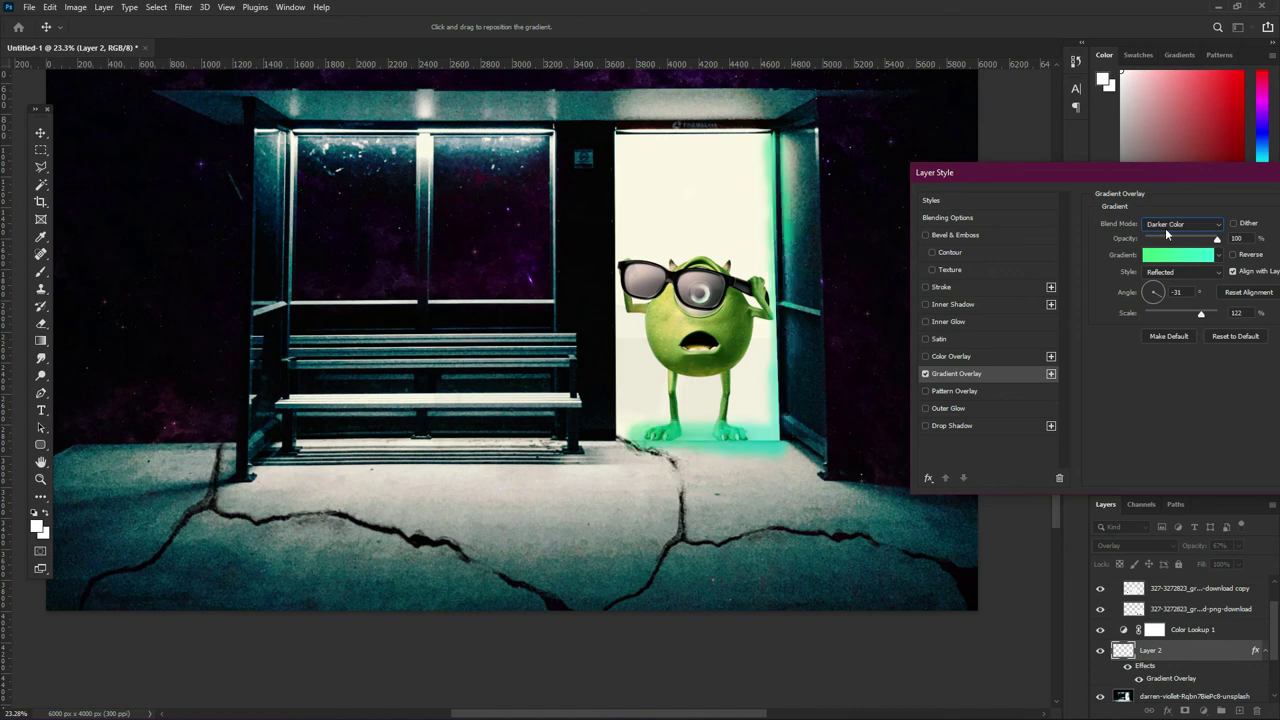
scroll(1165, 228, "up", 1)
scroll(1165, 228, "up", 1)
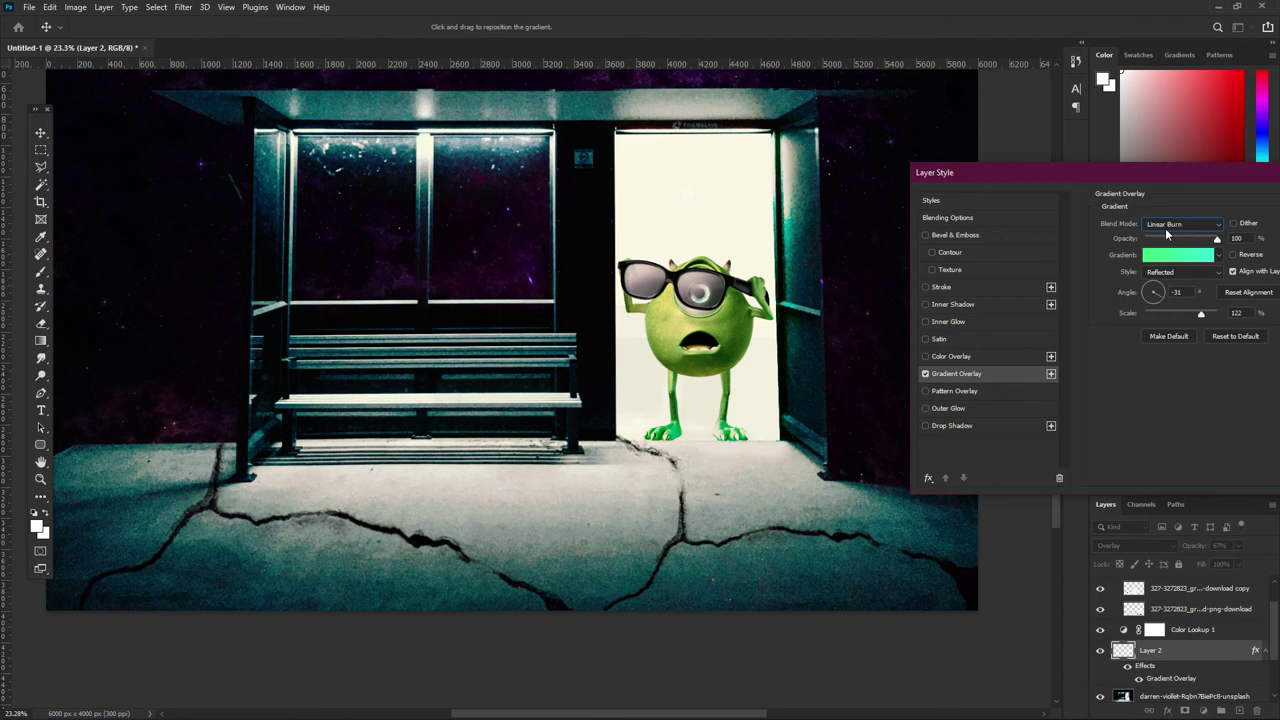
scroll(1165, 228, "down", 1)
scroll(1165, 228, "down", 2)
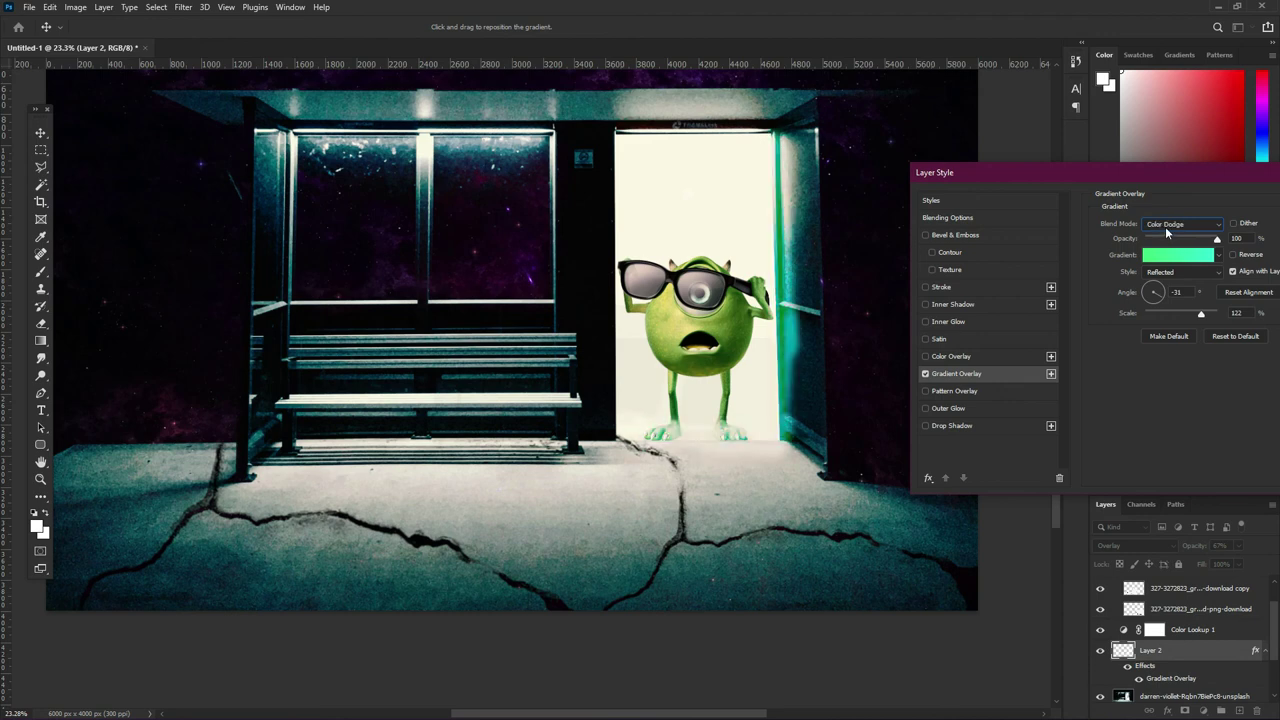
scroll(1166, 222, "down", 1)
scroll(1166, 222, "down", 2)
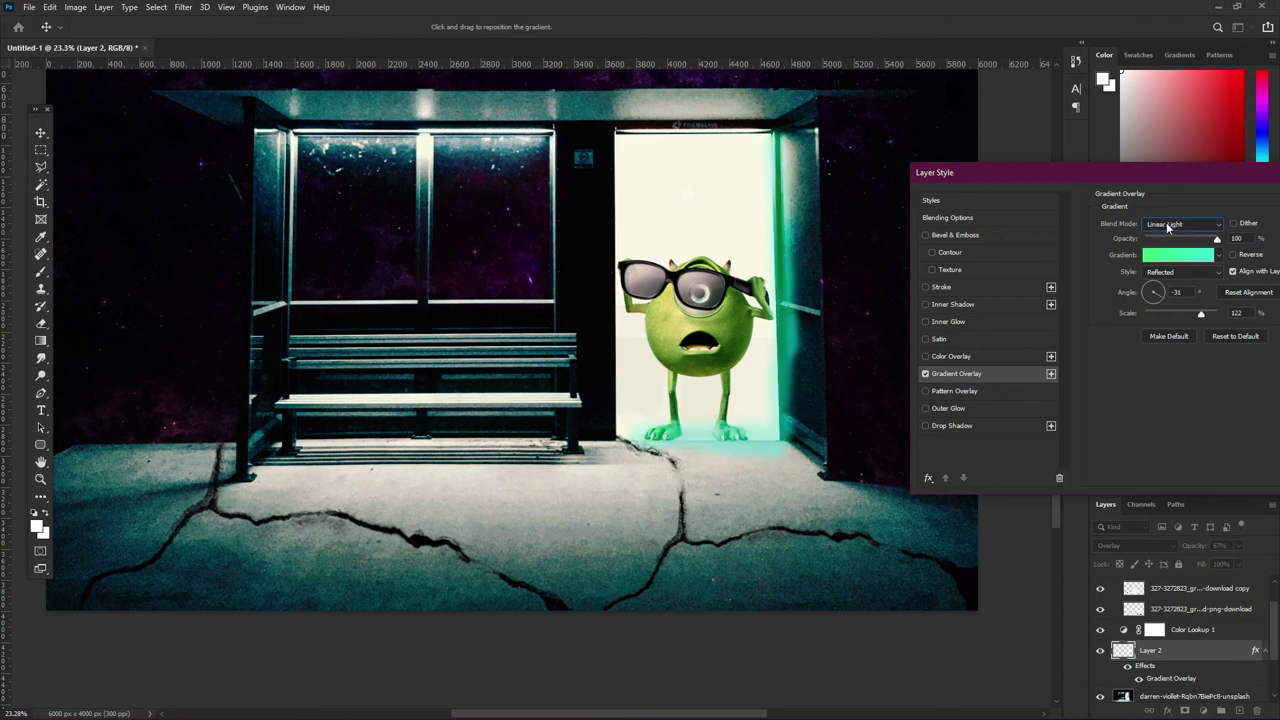
left_click(1166, 222)
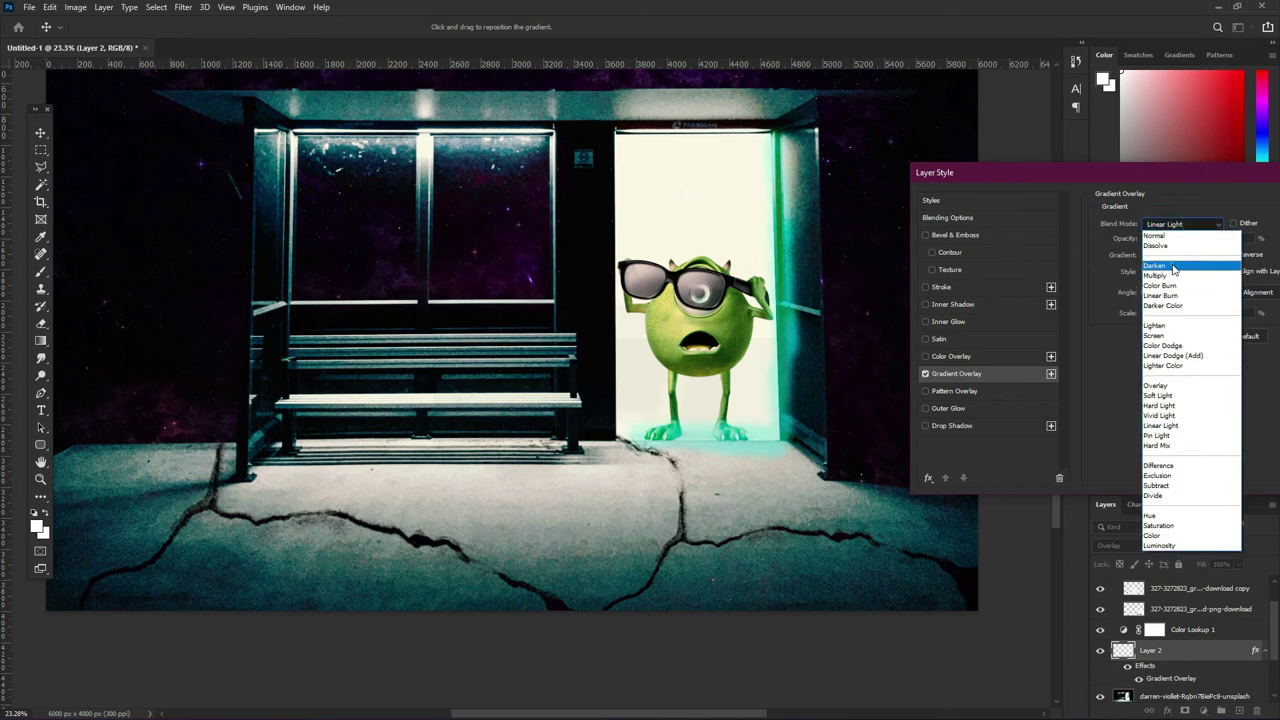
left_click(1174, 268)
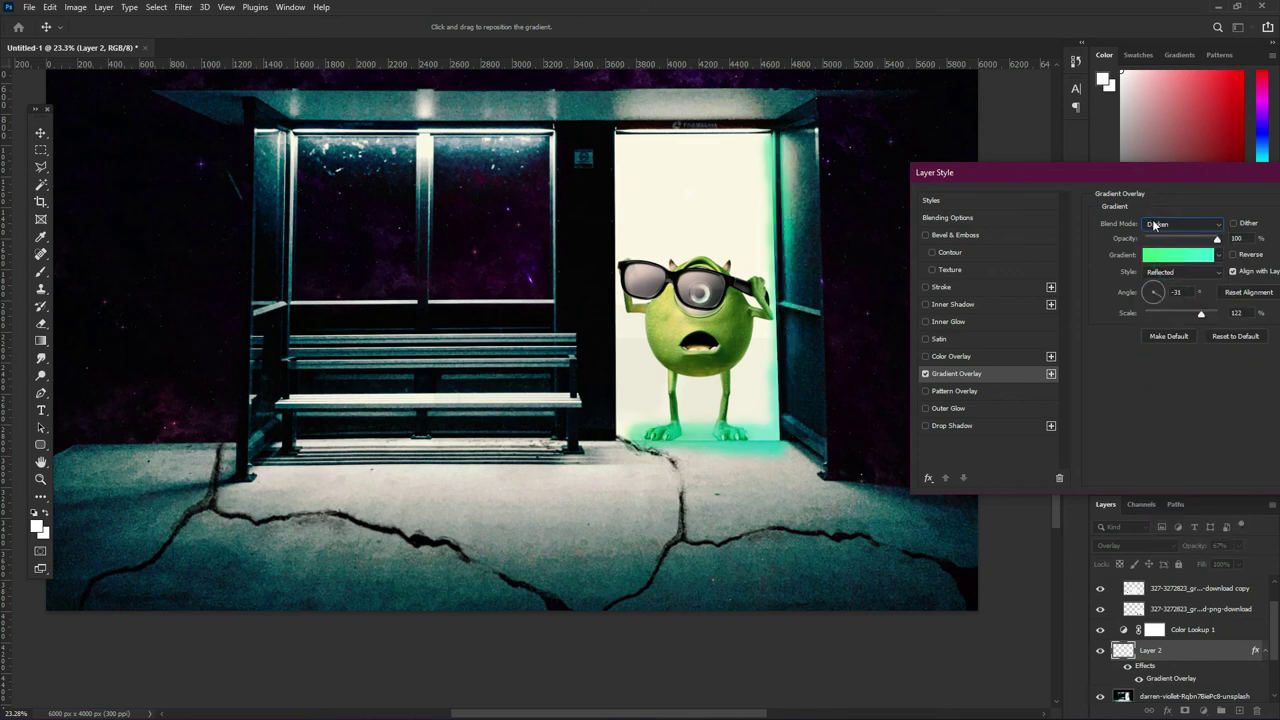
left_click(925, 373)
left_click(921, 356)
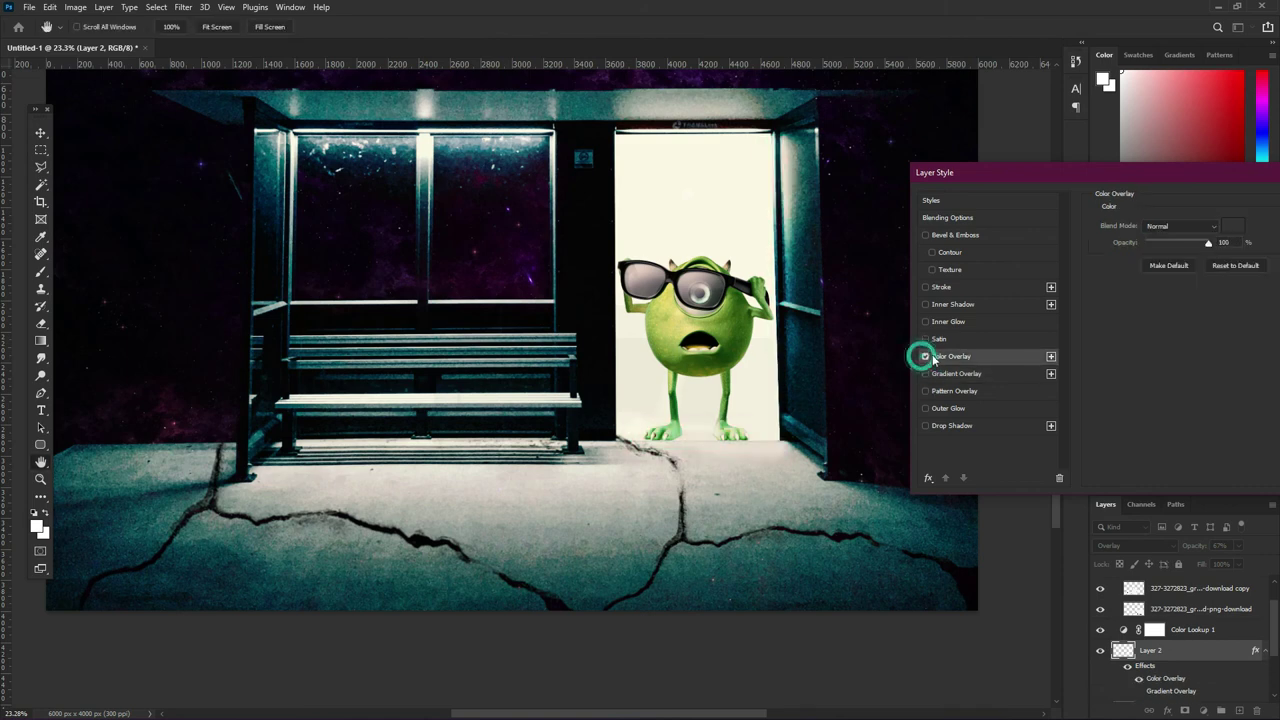
- Set the Color Overlay colour to bright green #a1ff62
left_click(1235, 228)
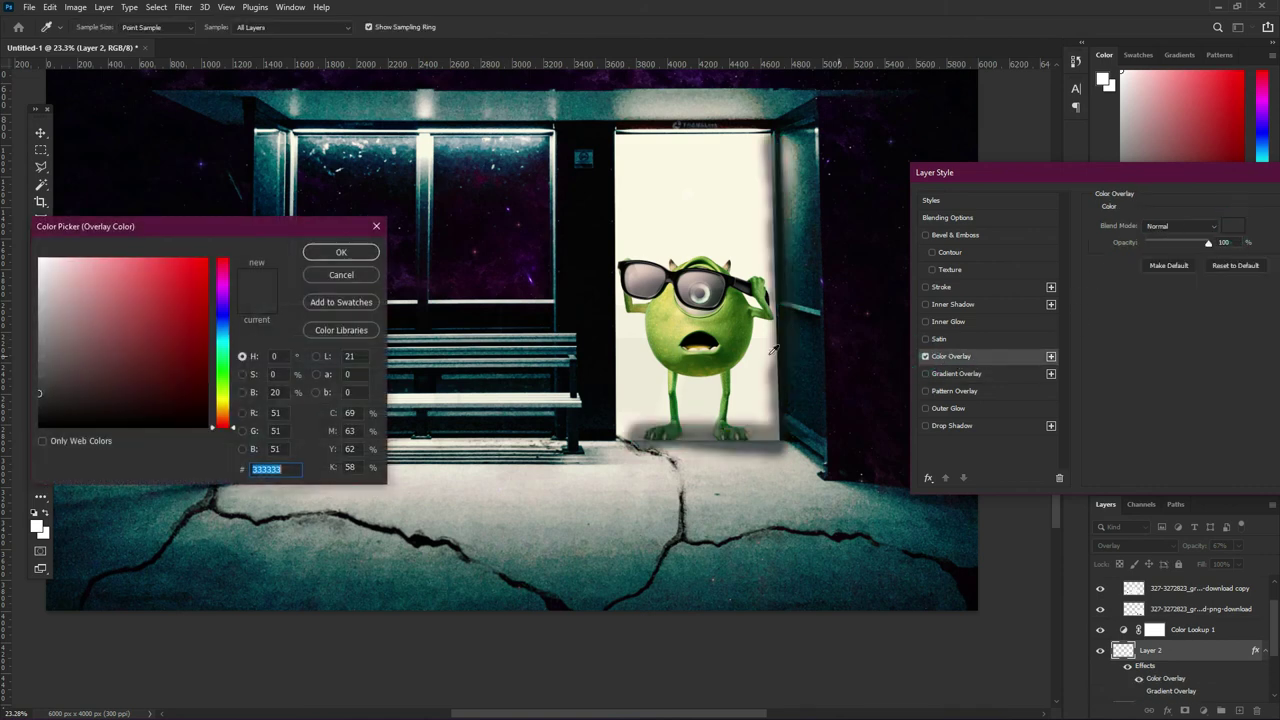
left_click(219, 400)
left_click_drag(223, 393, 222, 383)
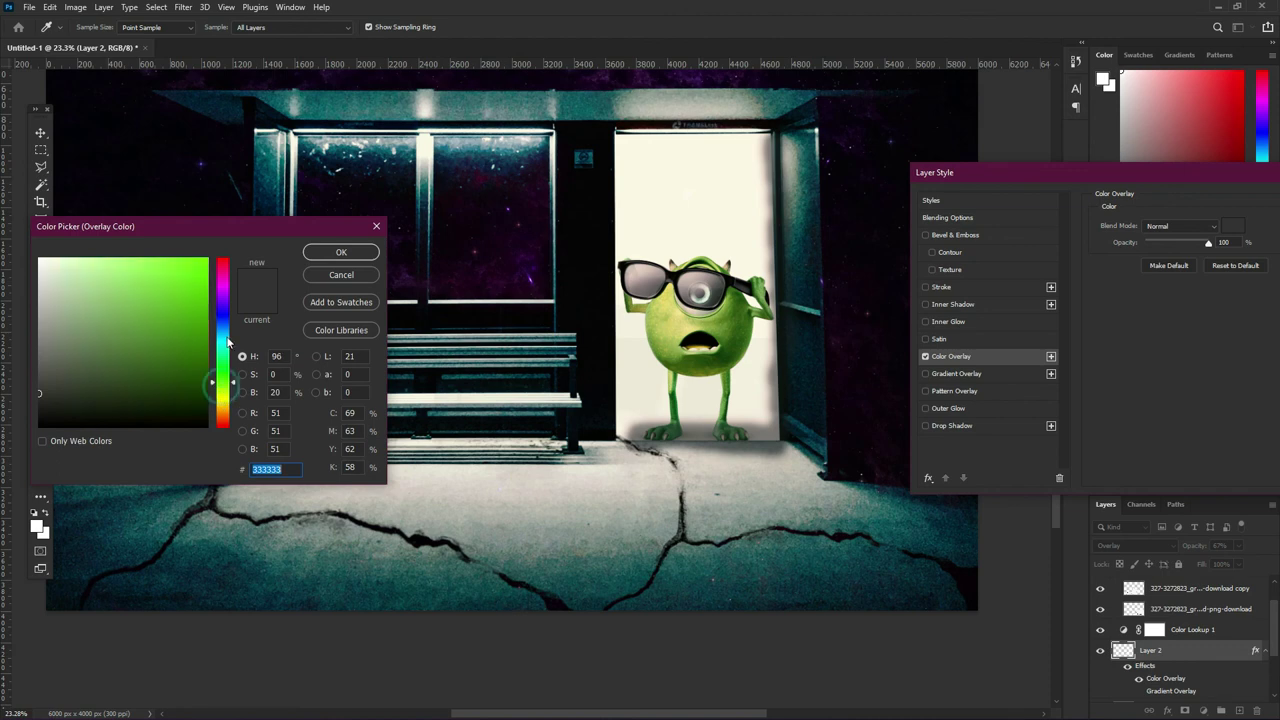
left_click_drag(150, 265, 156, 251)
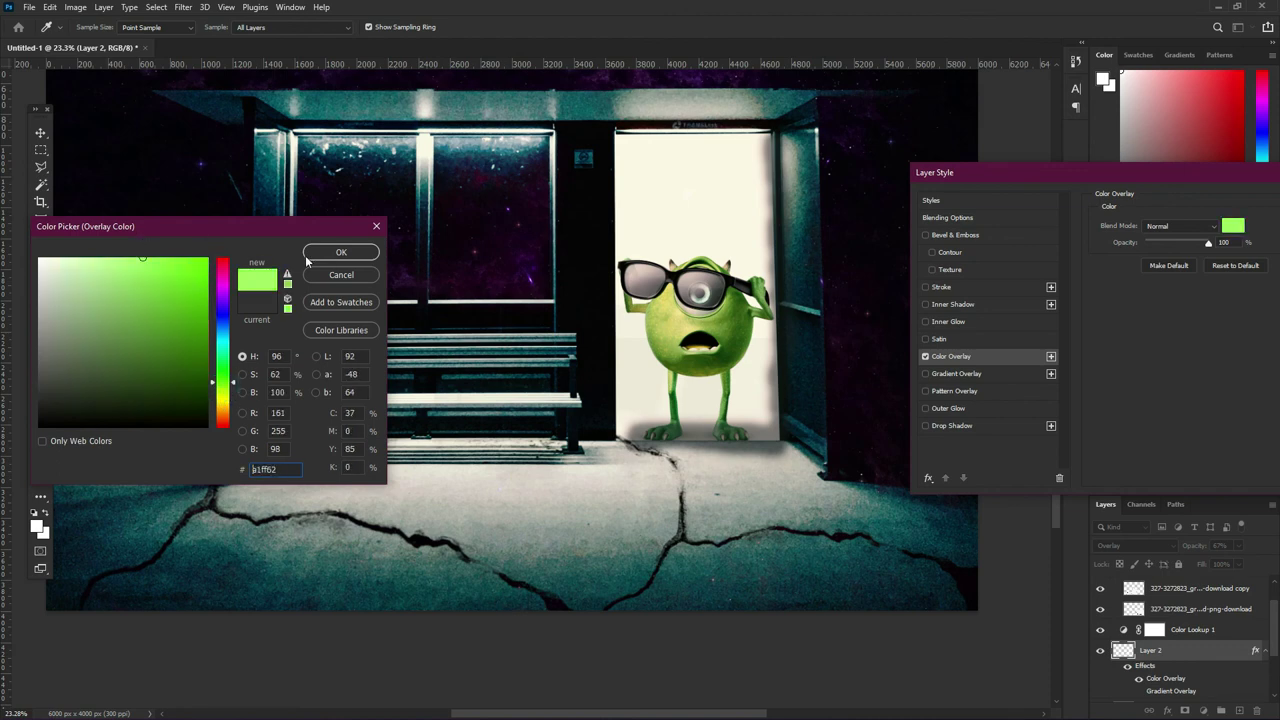
left_click(341, 252)
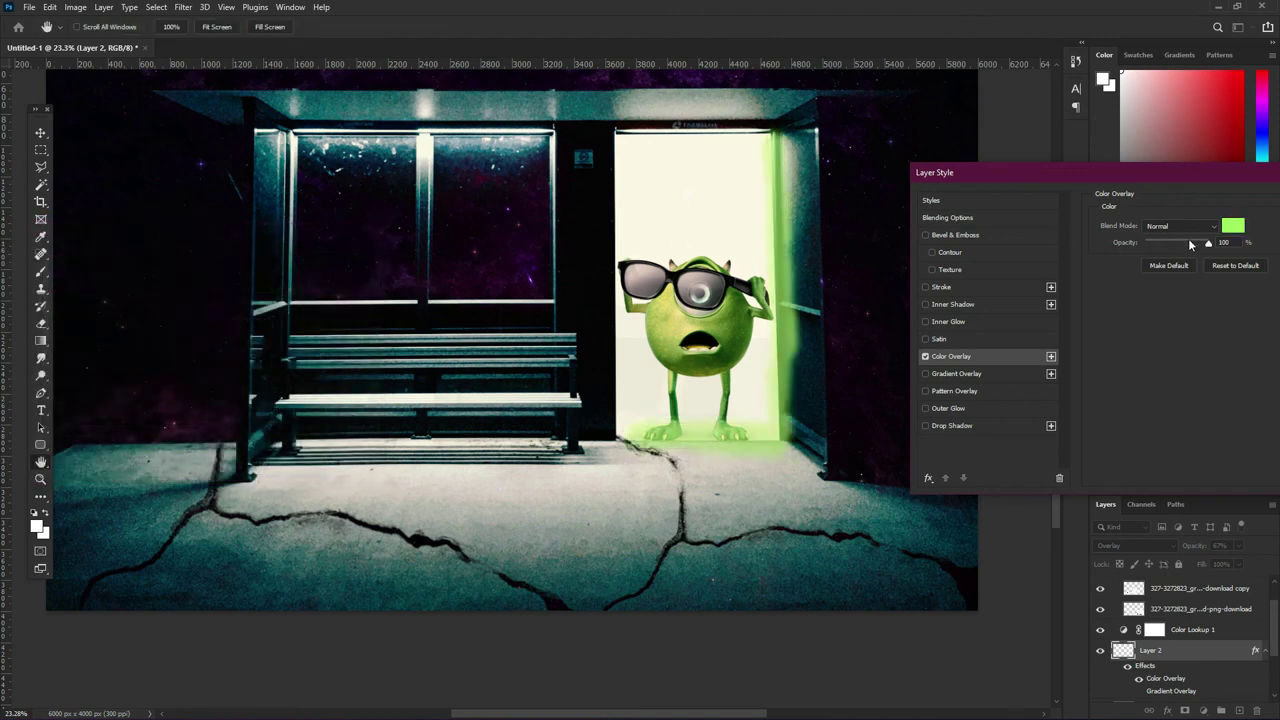
- Browse the overlay's blend modes, then cancel the Layer Style so Layer 2 keeps no effects
left_click(1201, 230)
left_click(1169, 227)
scroll(1168, 224, "down", 1)
scroll(1168, 224, "down", 2)
scroll(1168, 224, "down", 1)
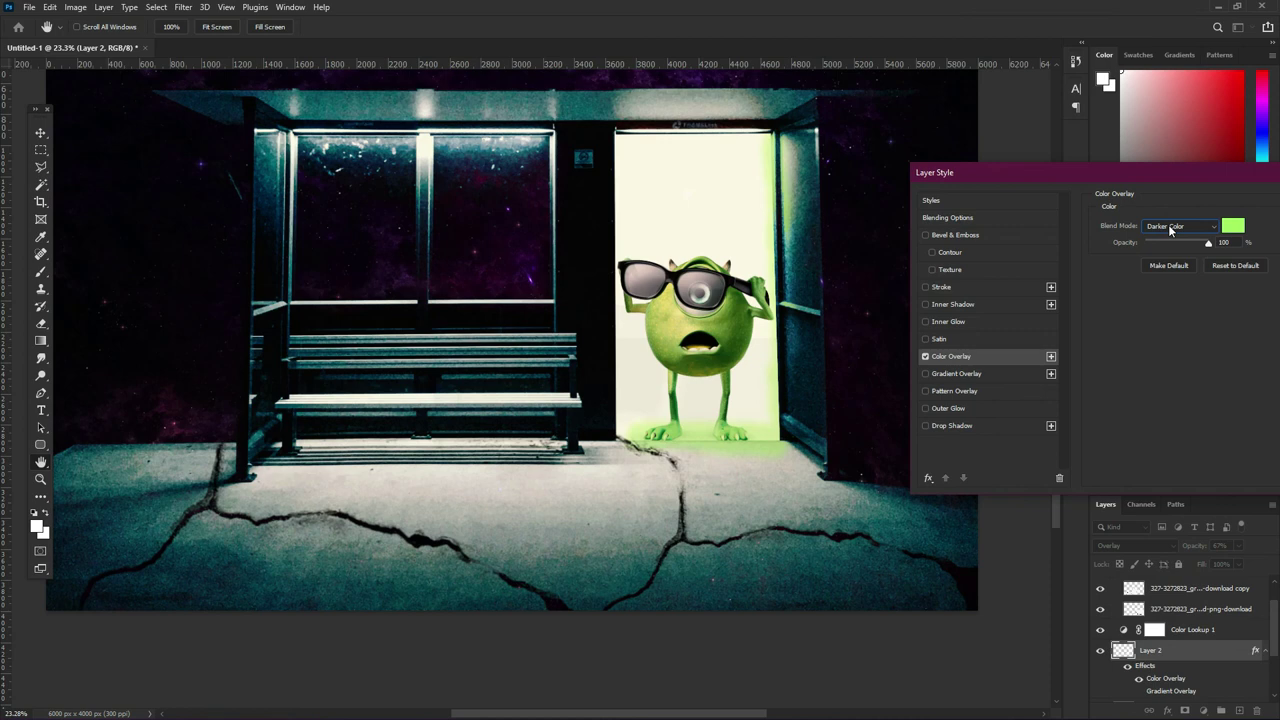
scroll(1168, 224, "up", 1)
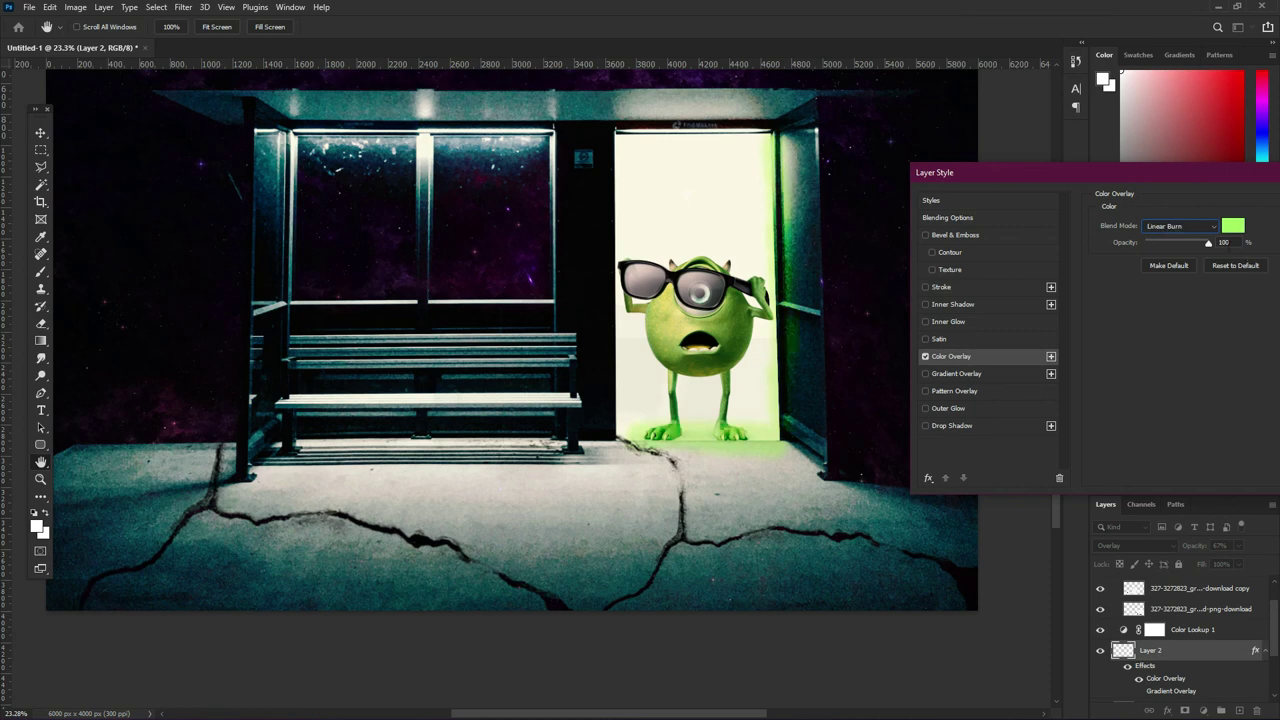
left_click(1114, 217)
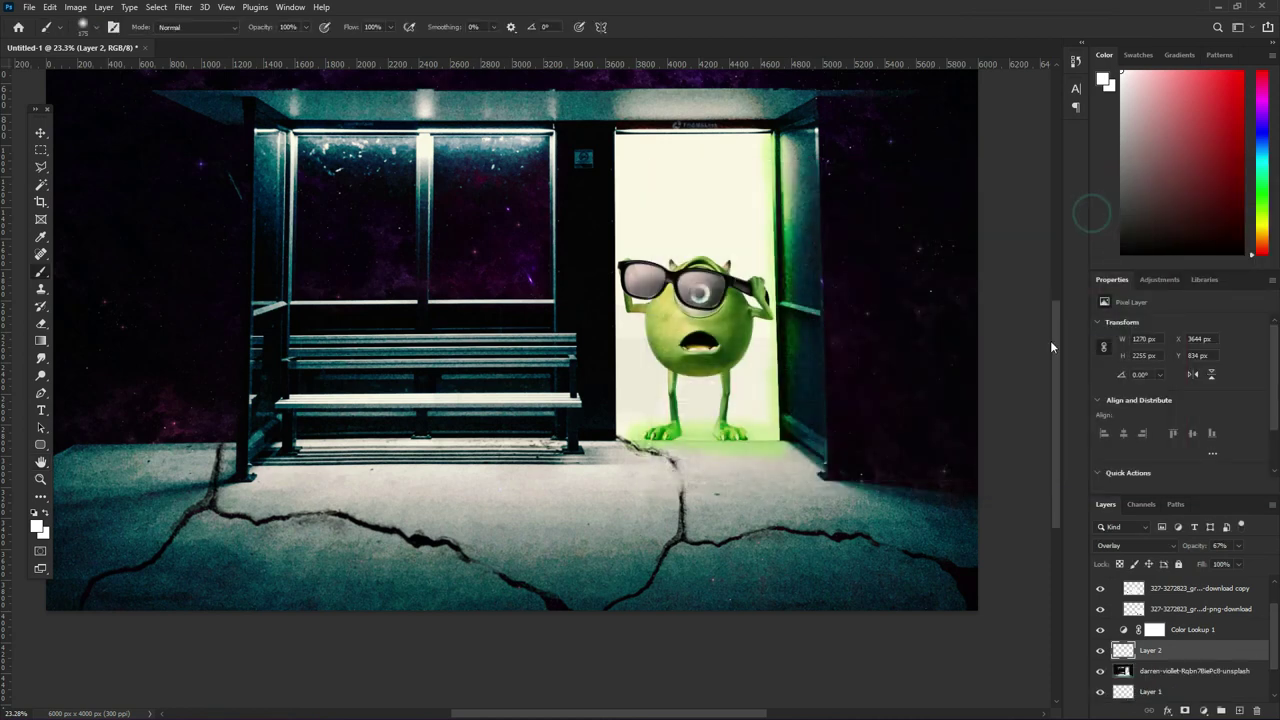
- Paint faint light along the door frame, undoing a stray stroke on the handle
left_click(1100, 650)
left_click(1100, 650)
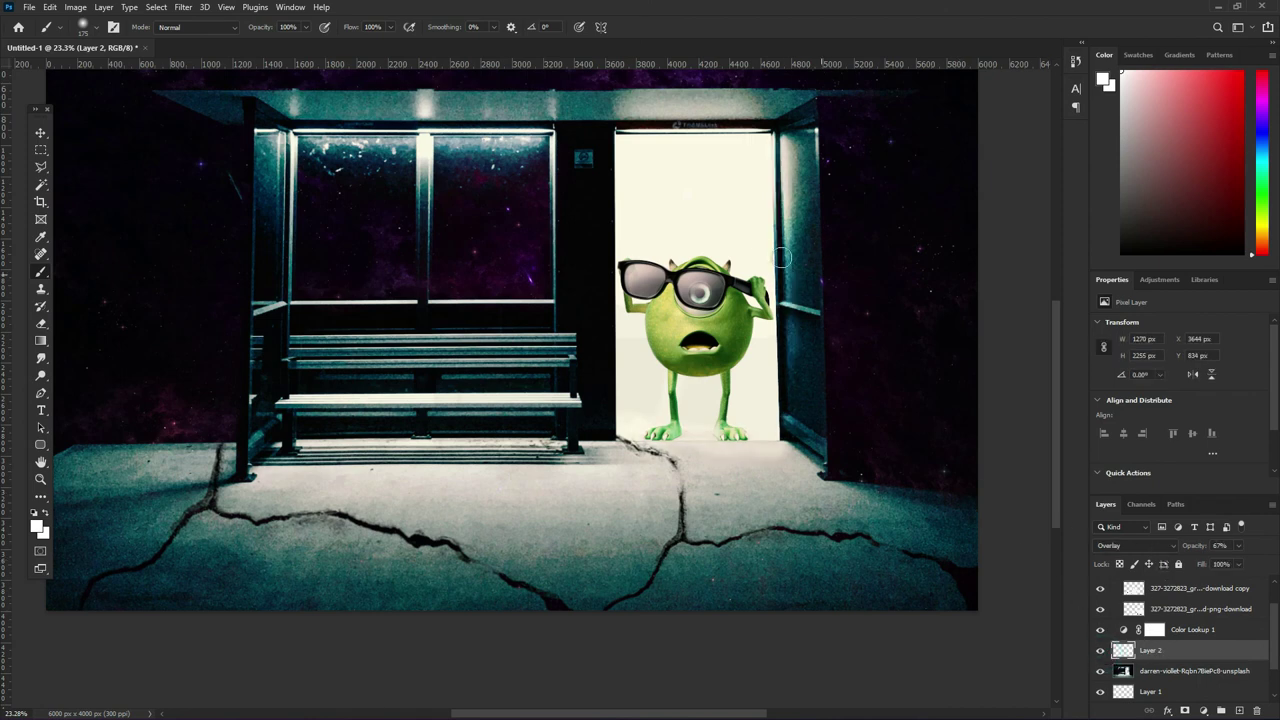
mouse_move(790, 325)
left_mouse_down()
mouse_move(788, 413)
mouse_move(820, 449)
mouse_move(800, 397)
mouse_move(814, 403)
mouse_move(815, 389)
left_mouse_up()
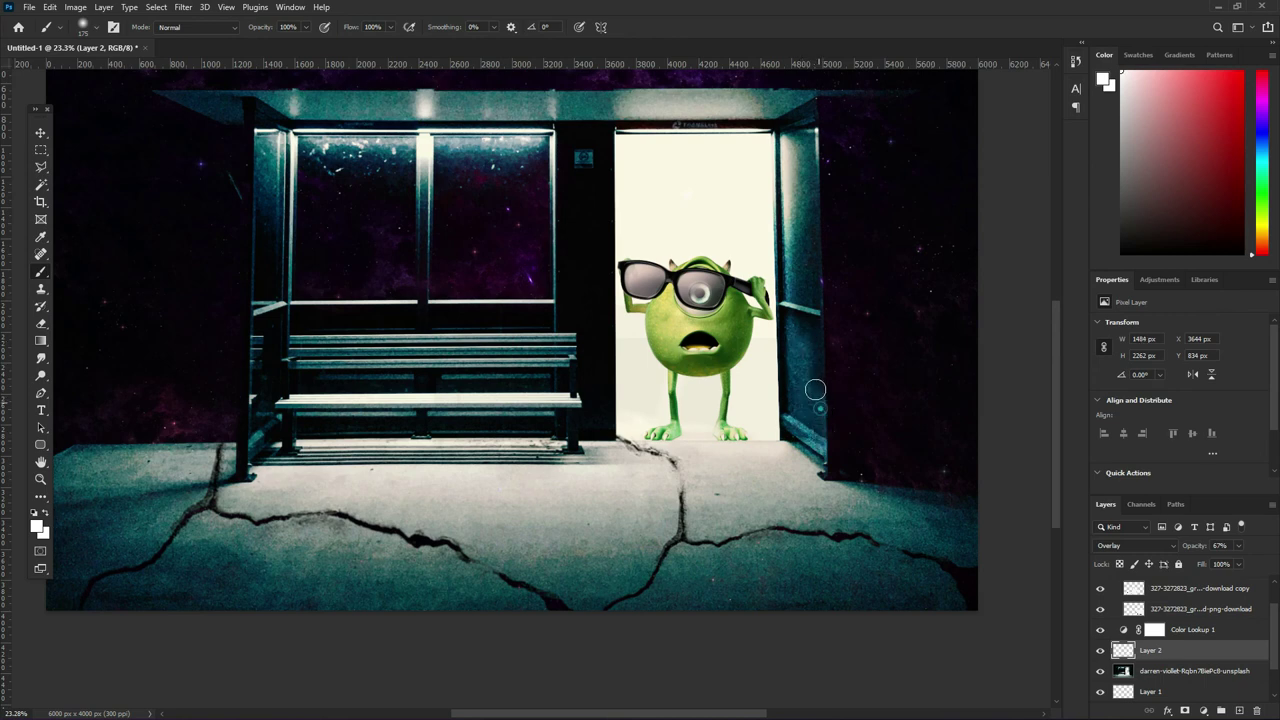
left_click_drag(782, 304, 812, 312)
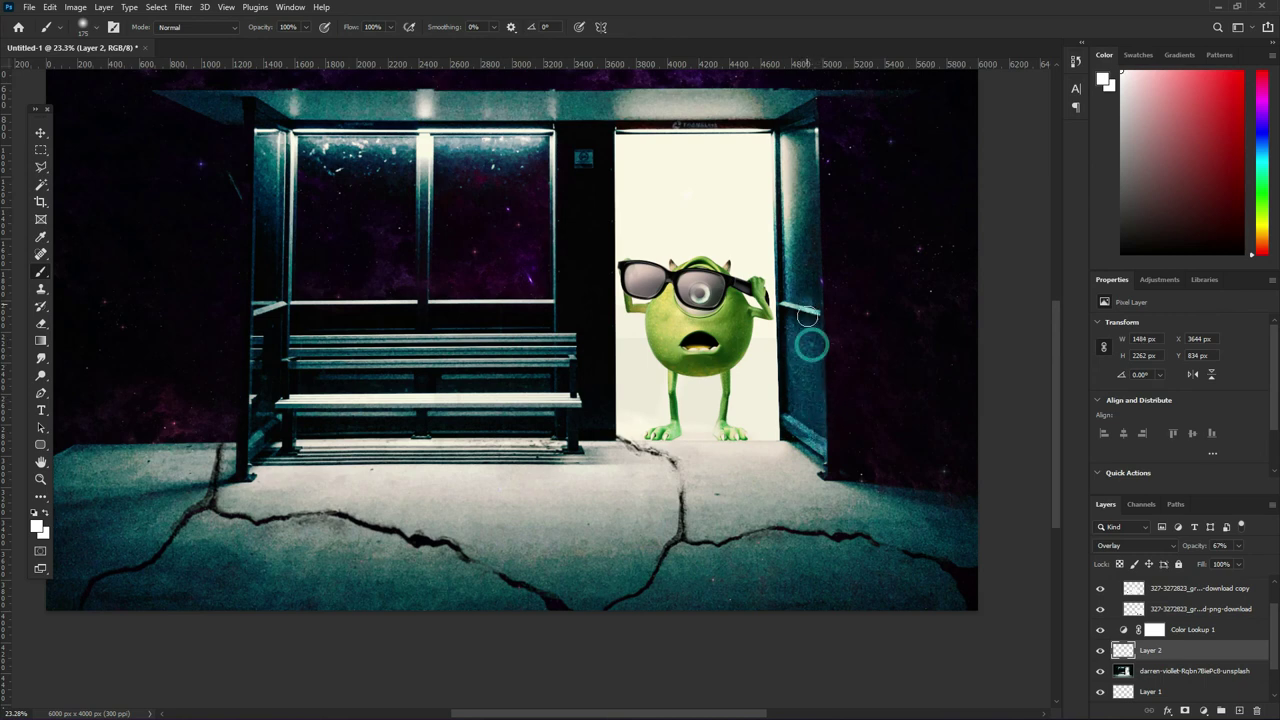
key("ctrl+z")
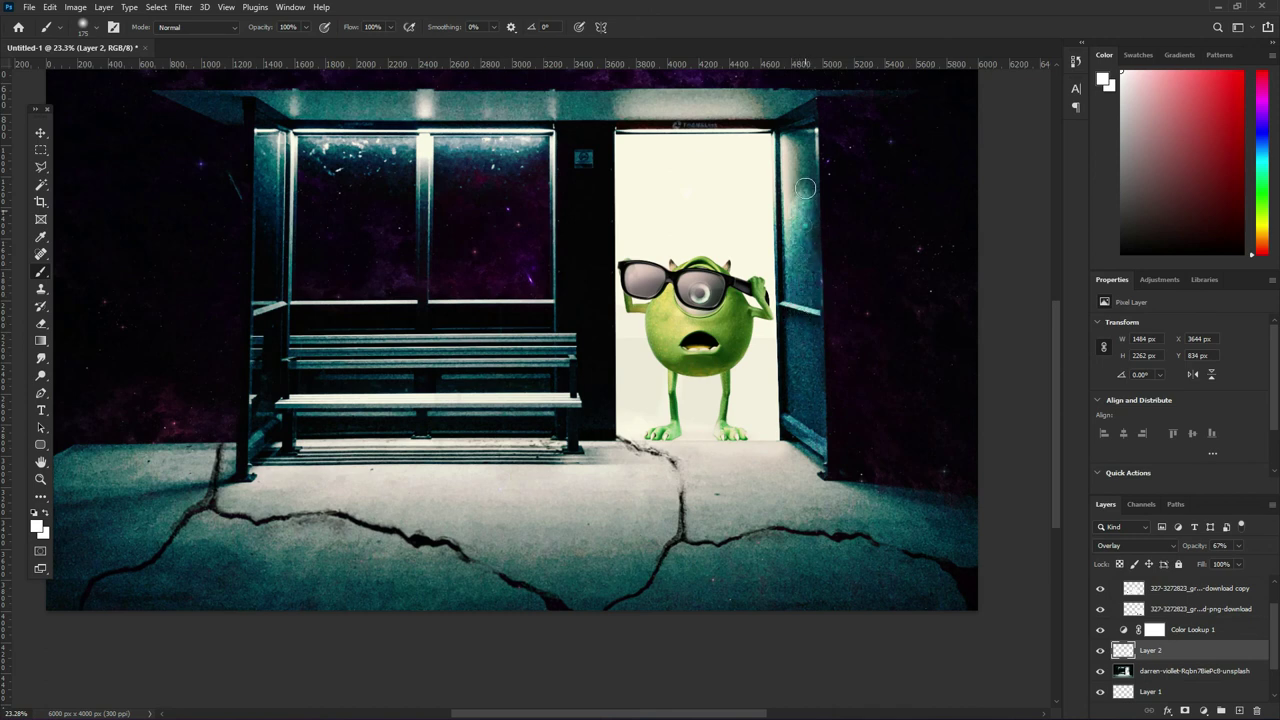
mouse_move(811, 266)
left_mouse_down()
mouse_move(806, 180)
mouse_move(792, 246)
mouse_move(827, 470)
left_mouse_up()
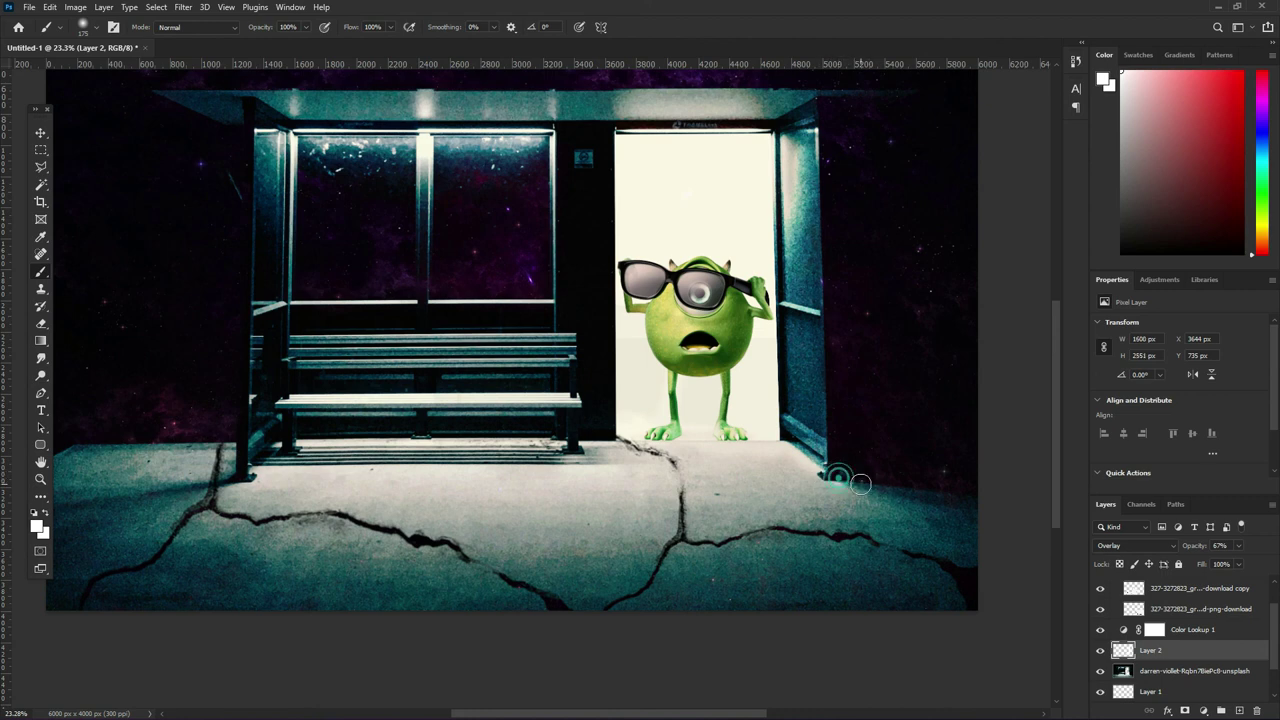
- Brighten the floor to the right of the doorway with several soft light strokes
mouse_move(843, 480)
left_mouse_down()
mouse_move(983, 514)
mouse_move(930, 511)
mouse_move(983, 526)
left_mouse_up()
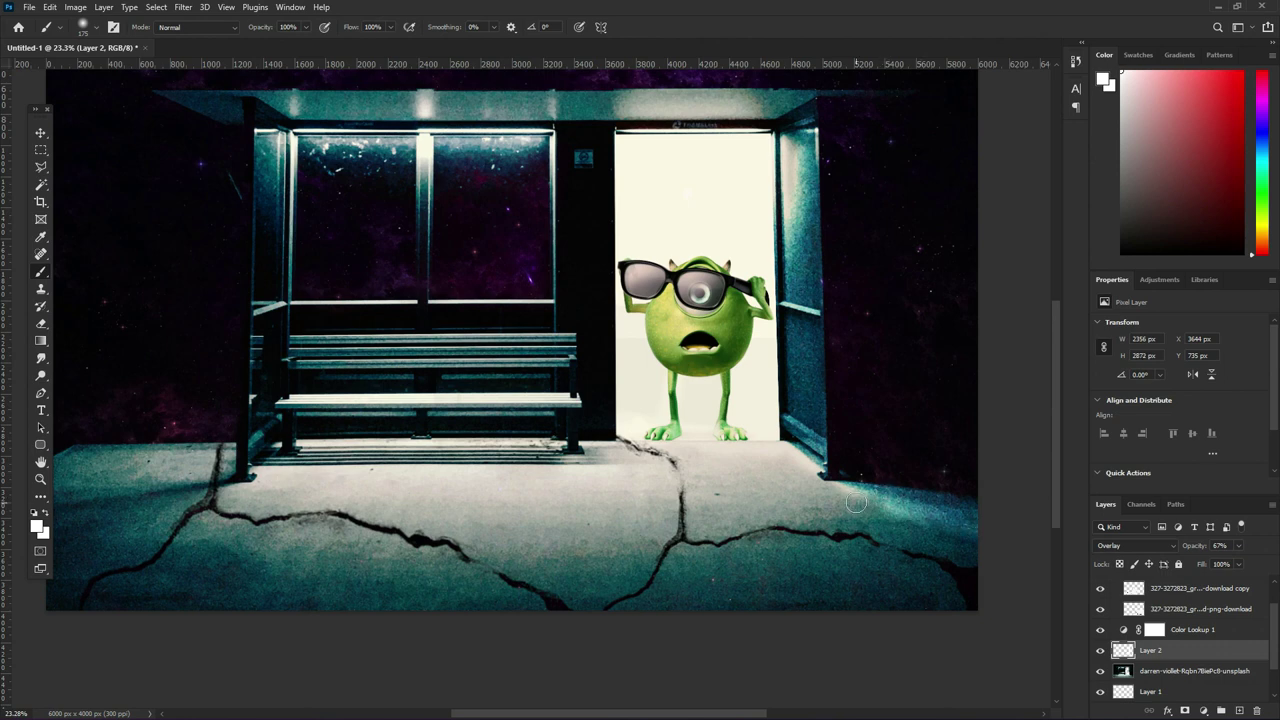
left_click_drag(875, 503, 991, 540)
left_click_drag(867, 512, 975, 552)
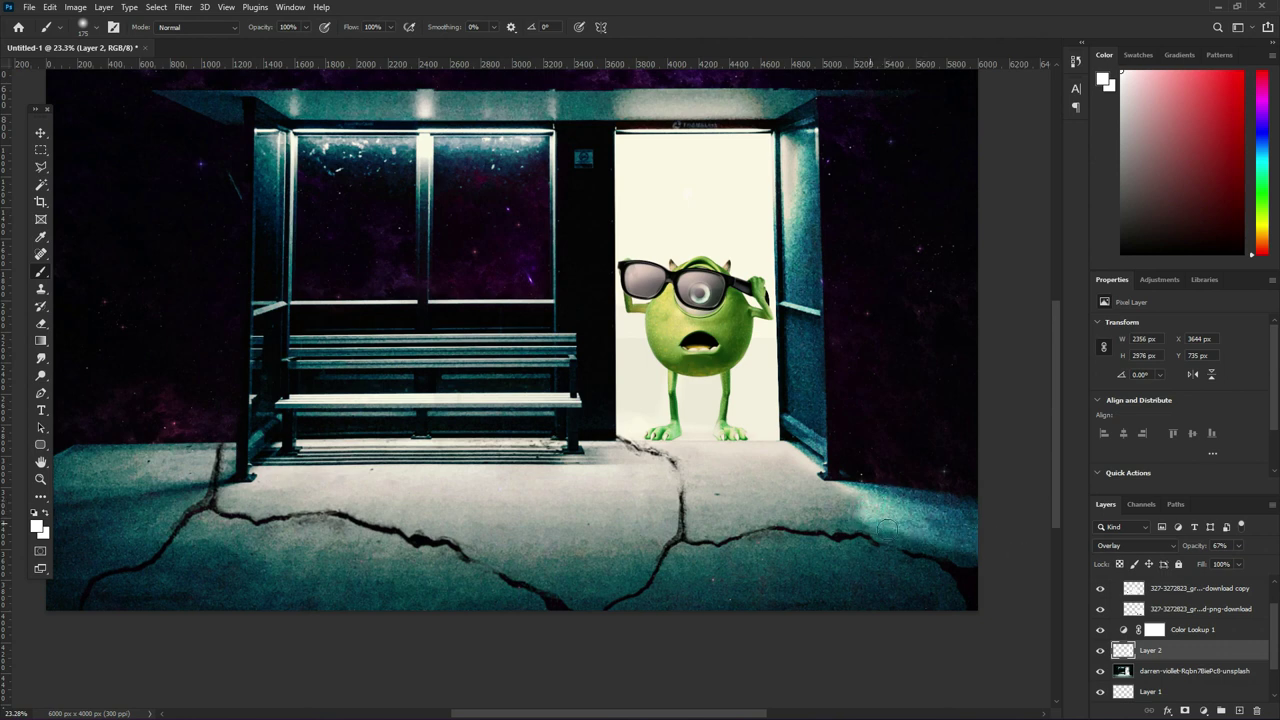
left_click_drag(862, 522, 980, 577)
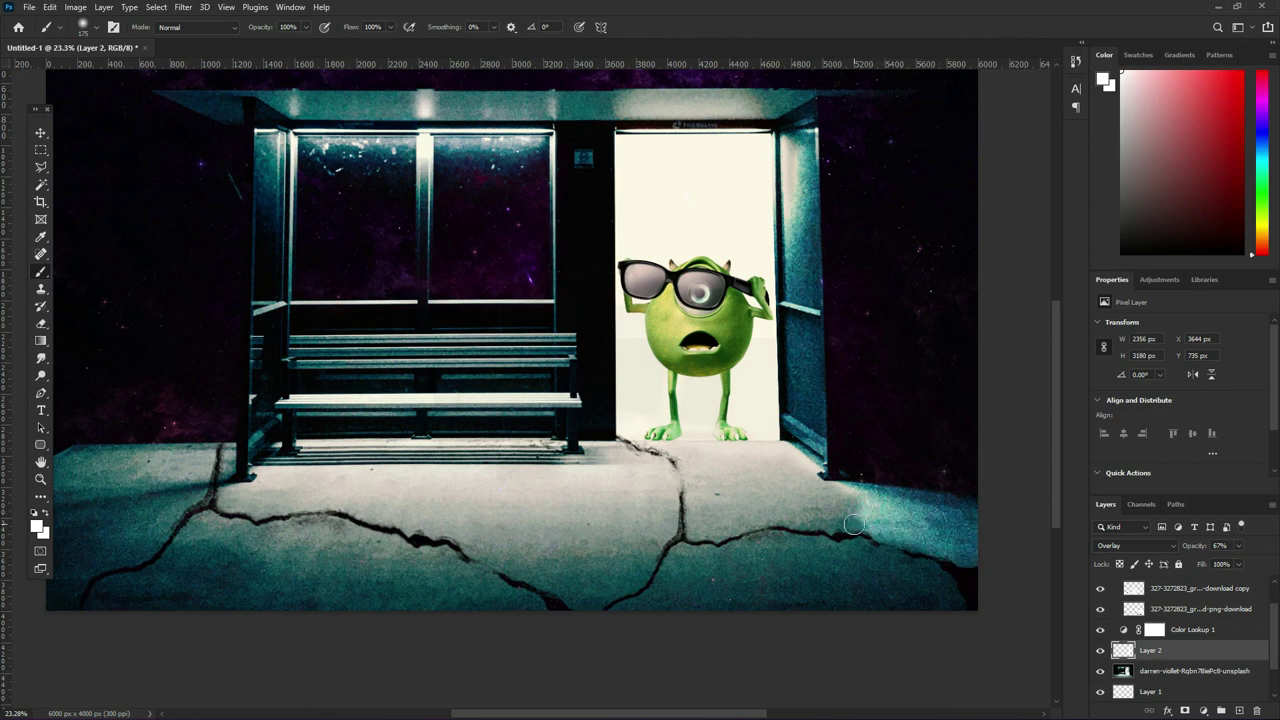
left_click_drag(835, 515, 824, 512)
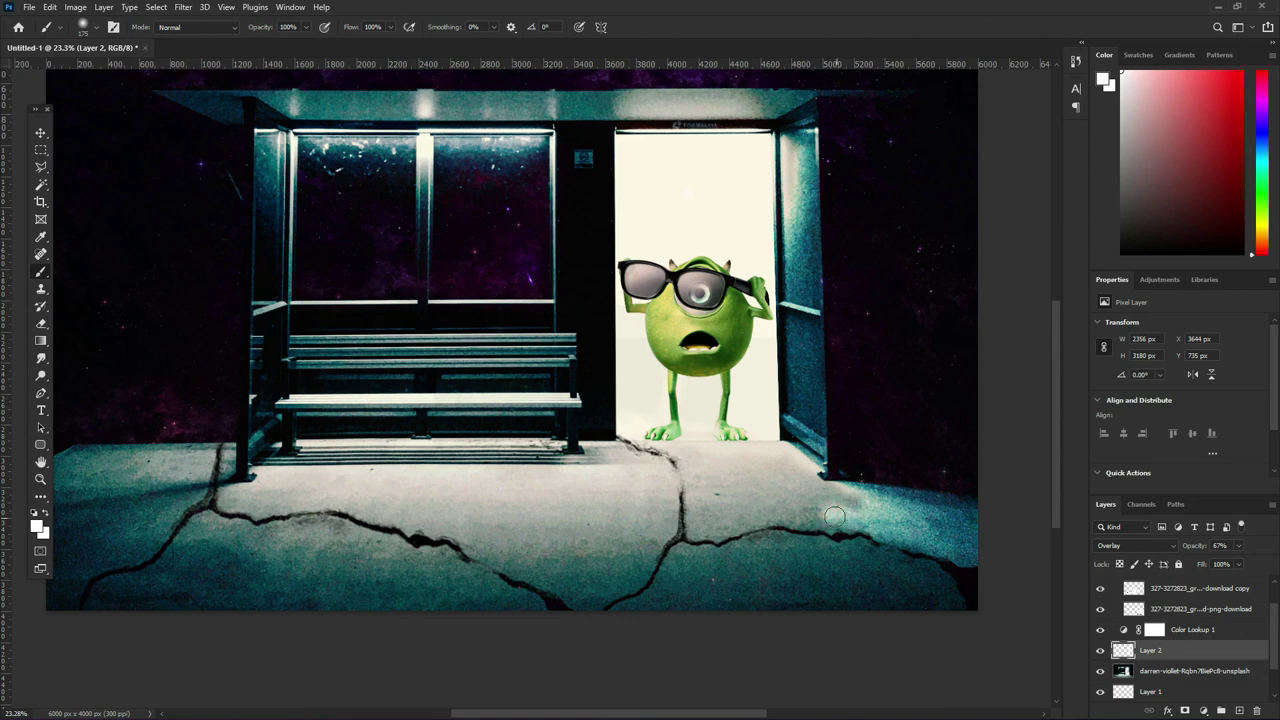
- Set a soft 0%-hardness brush and lighten the floor in front of the doorway
scroll(849, 565, "down", 2)
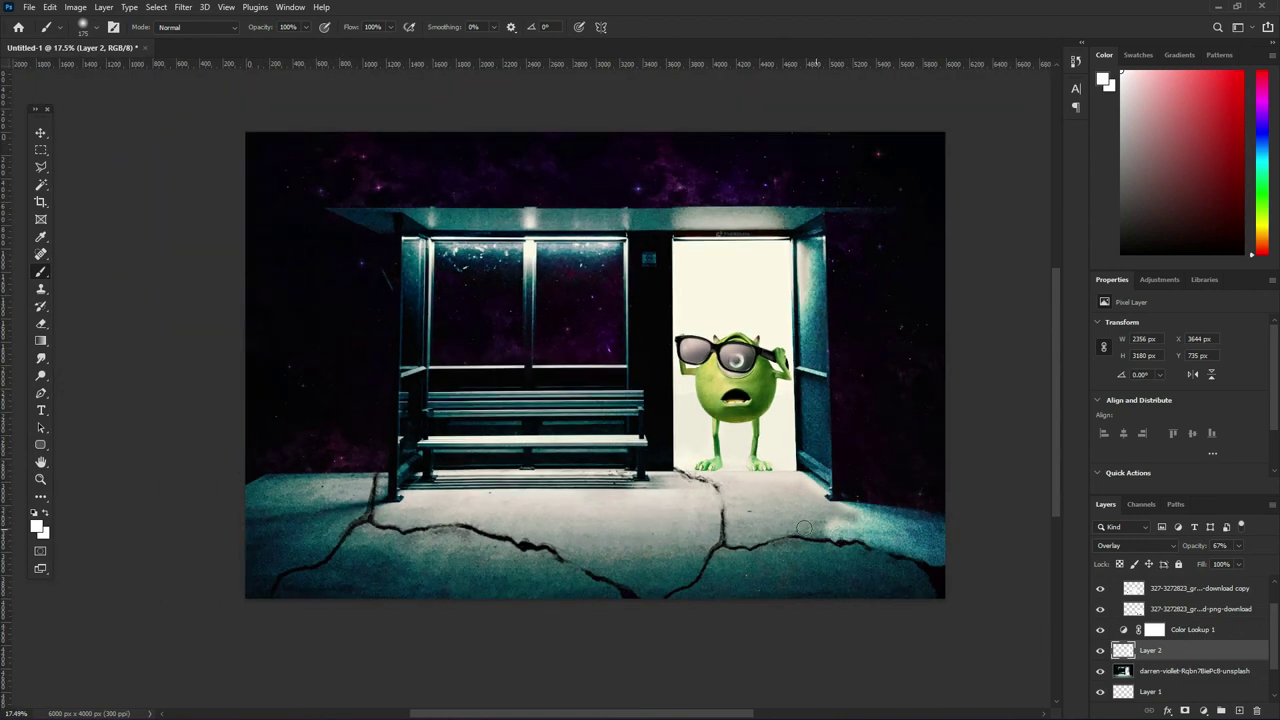
left_click_drag(829, 510, 802, 523)
right_click(768, 483)
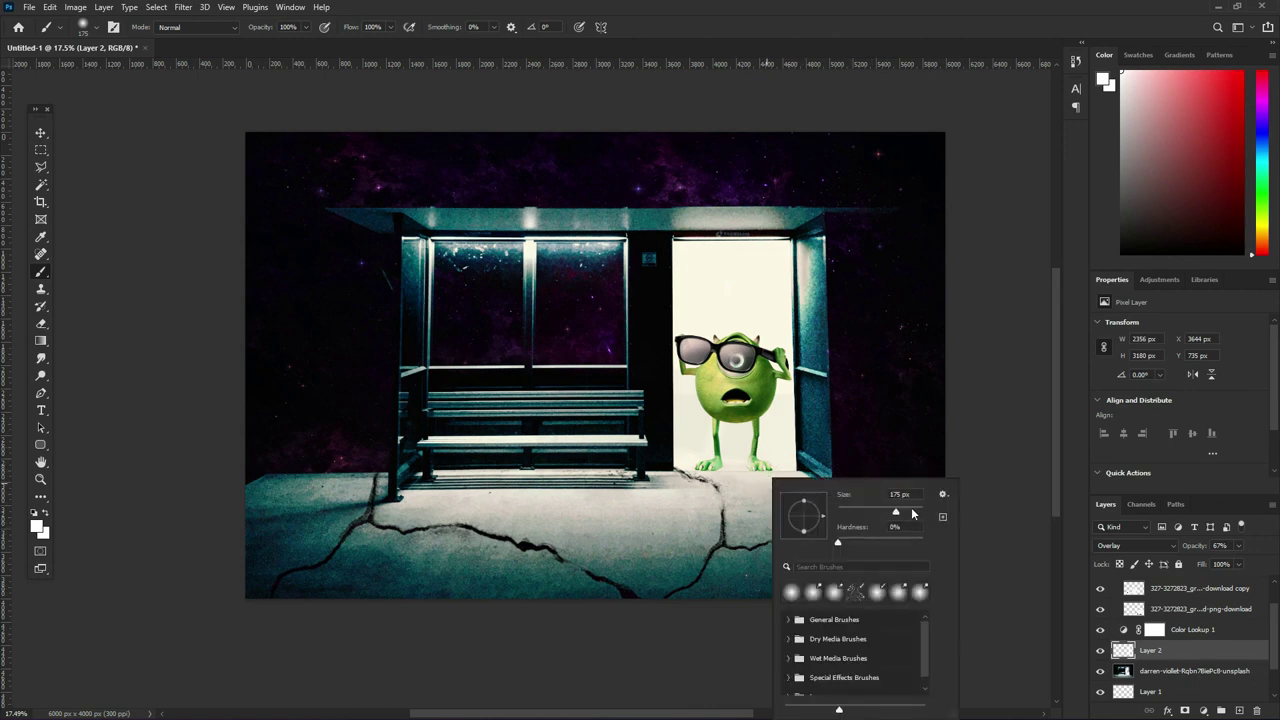
mouse_move(766, 514)
left_mouse_down()
mouse_move(789, 530)
mouse_move(749, 548)
mouse_move(923, 587)
left_mouse_up()
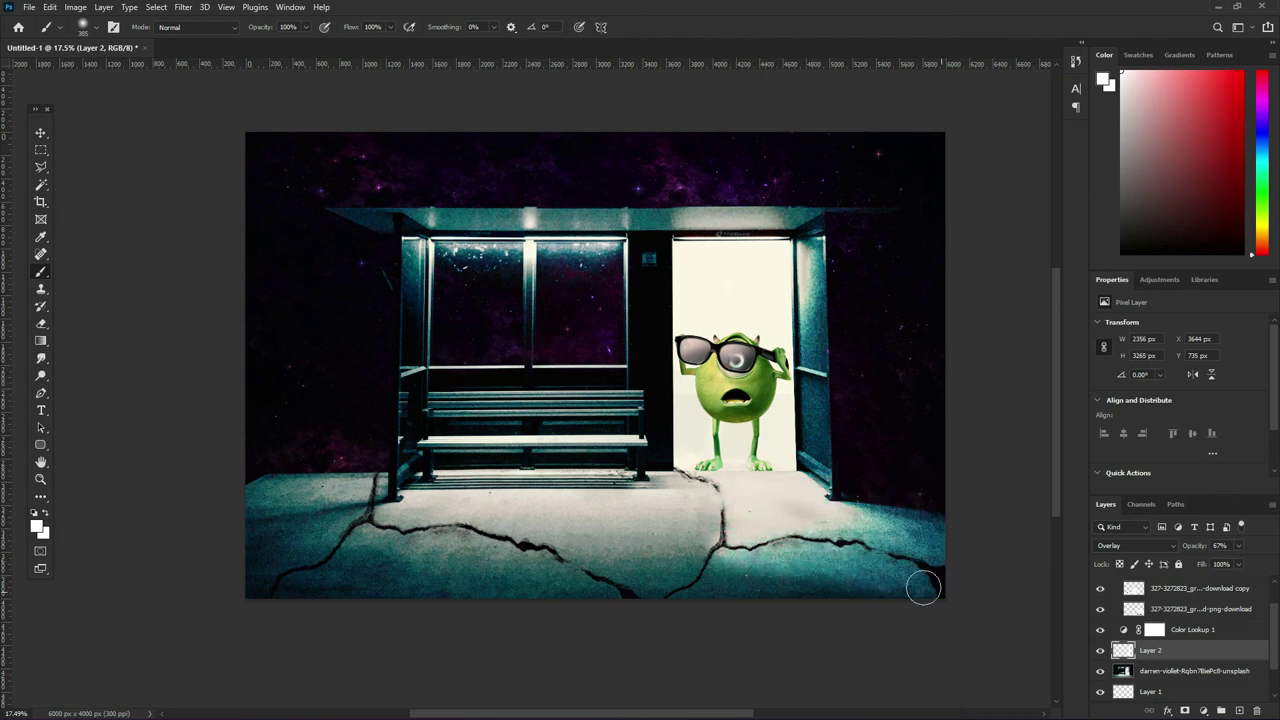
- Brush soft light along the floor cracks near the doorway and bench base
left_click_drag(803, 583, 917, 603)
left_click_drag(733, 570, 786, 592)
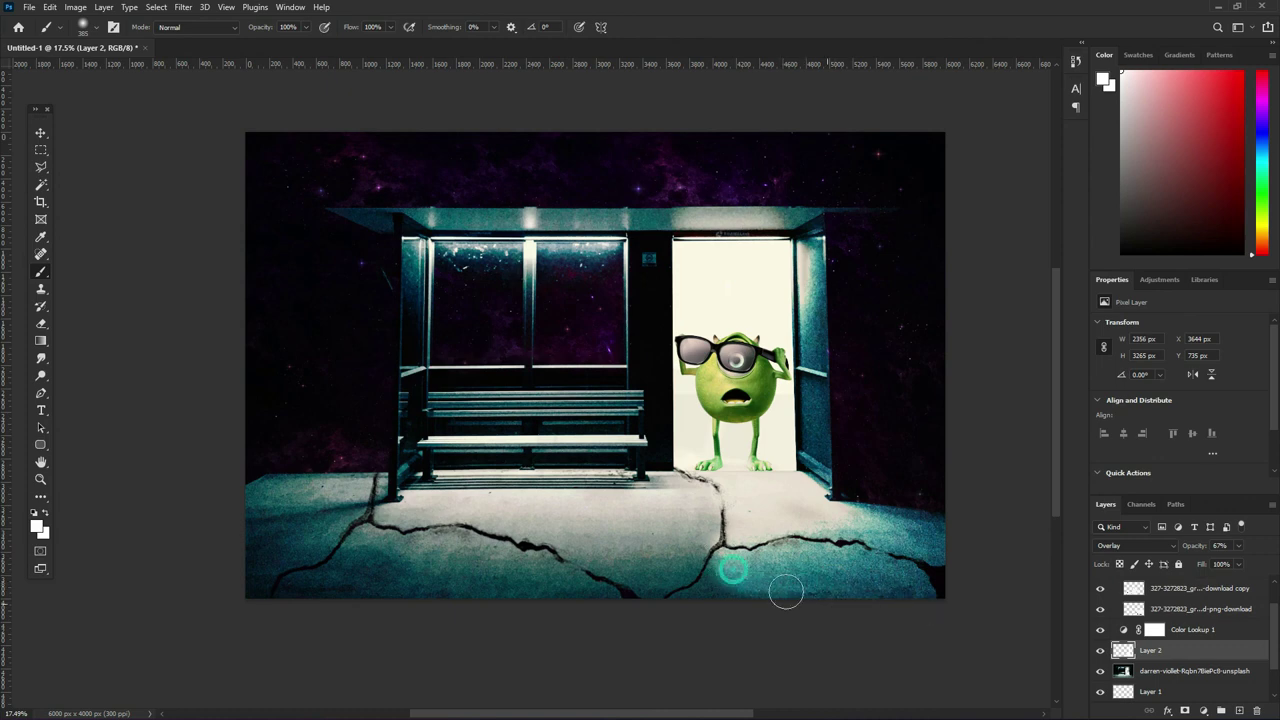
left_click_drag(716, 573, 680, 615)
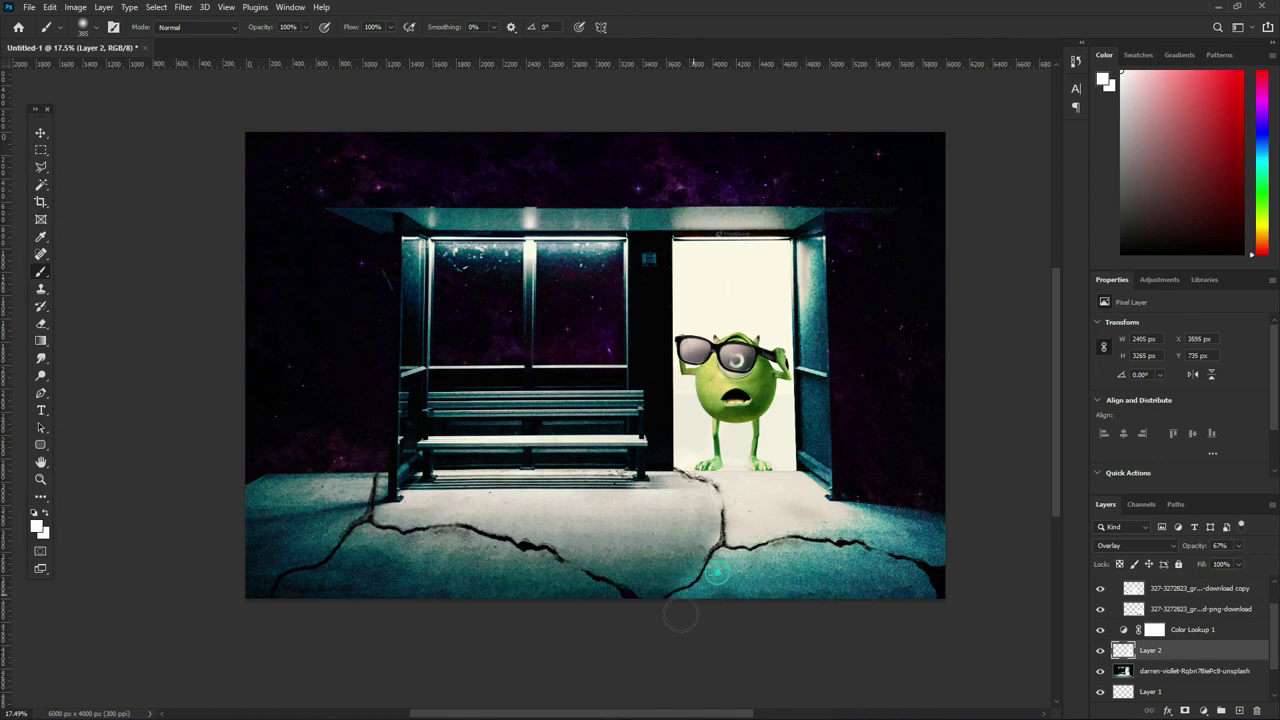
mouse_move(695, 485)
left_mouse_down()
mouse_move(724, 533)
mouse_move(707, 548)
left_mouse_up()
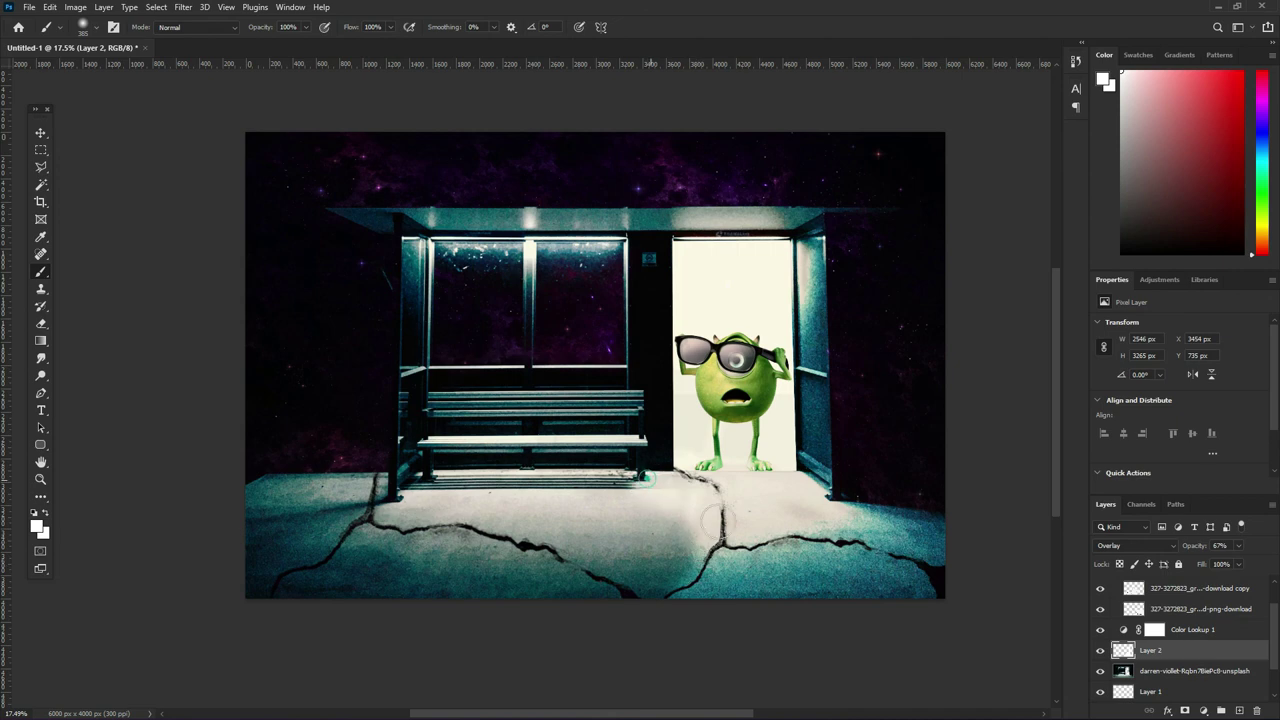
left_click_drag(657, 503, 647, 548)
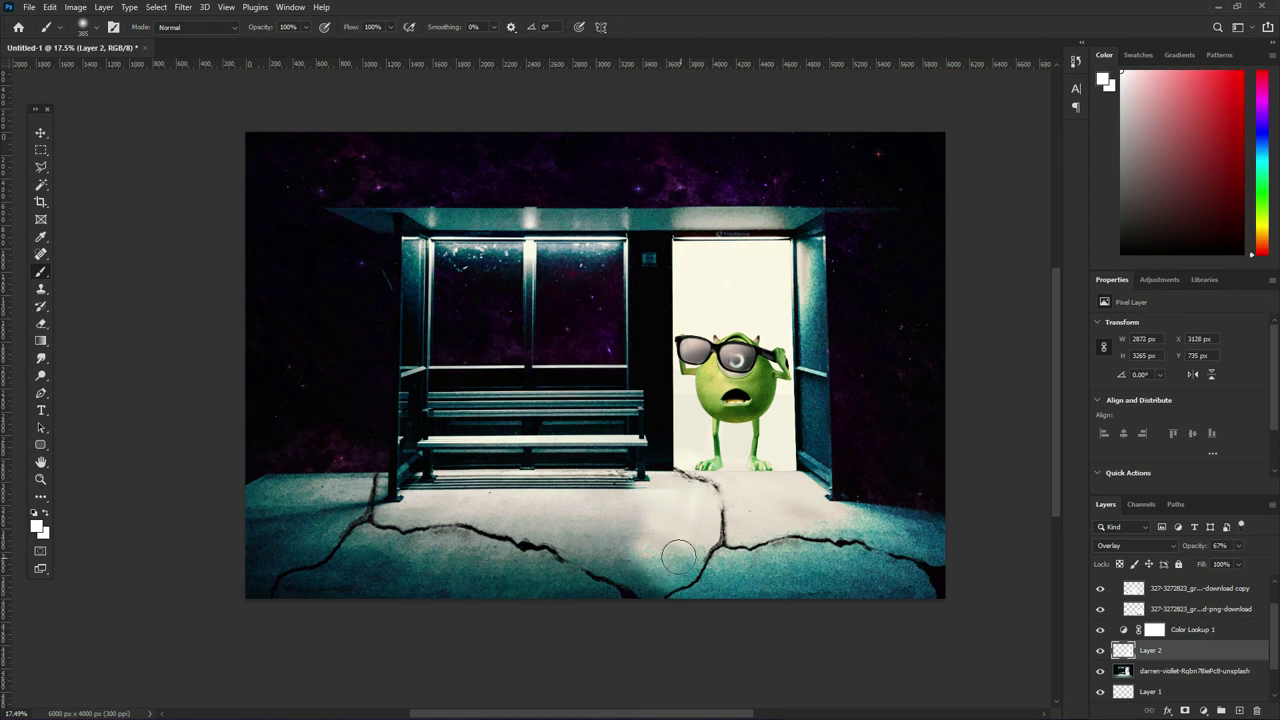
left_click(671, 588)
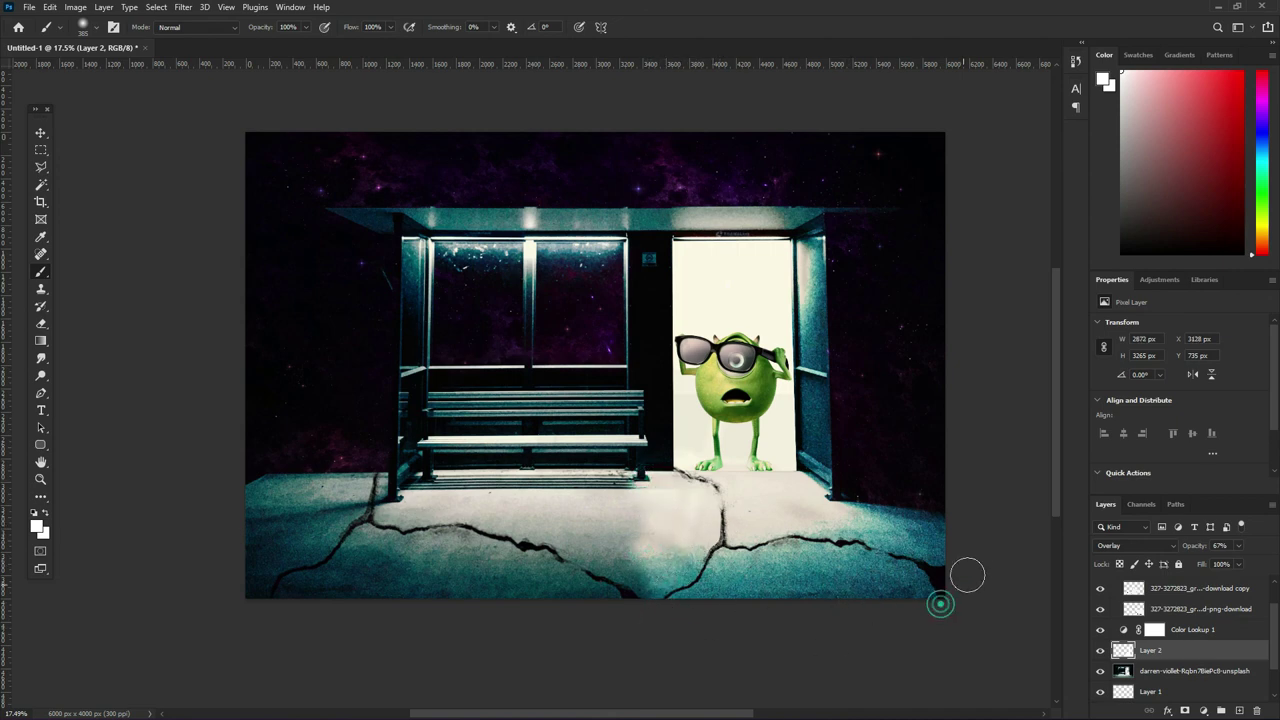